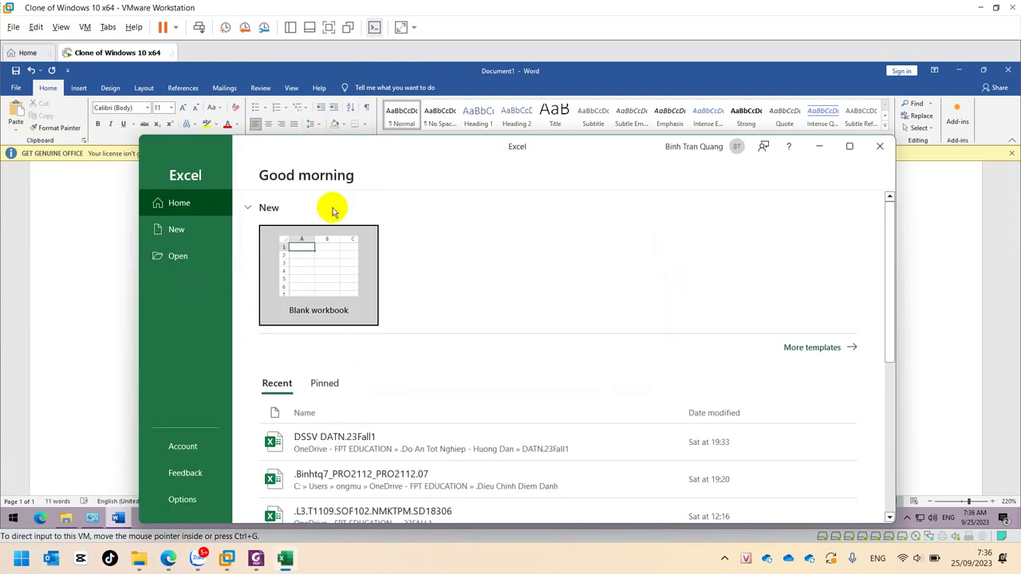
Create a new blank workbook and maximize the Book1 window
{"action": "left_click", "coordinate": [340, 266]}
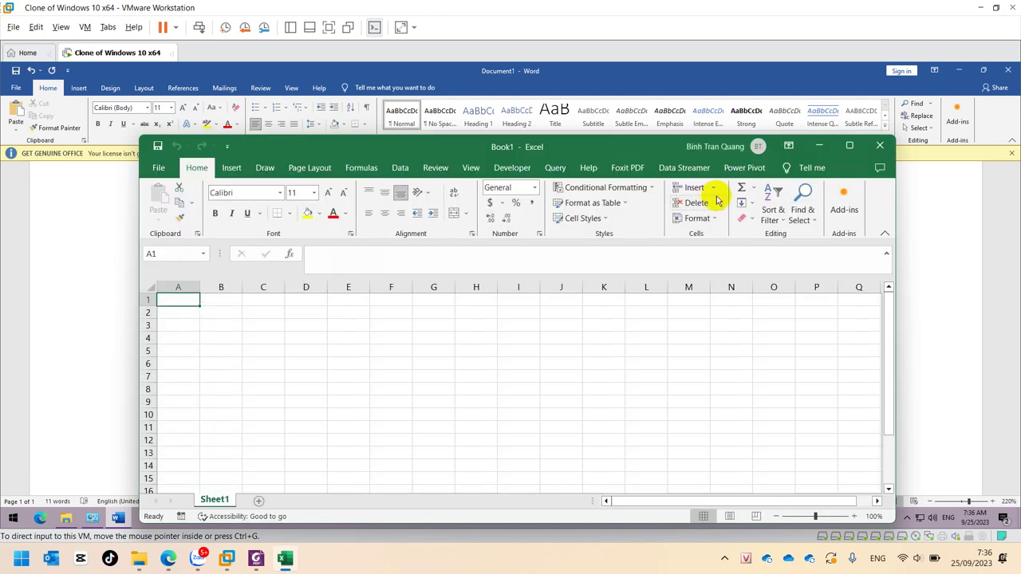
{"action": "left_click", "coordinate": [839, 148]}
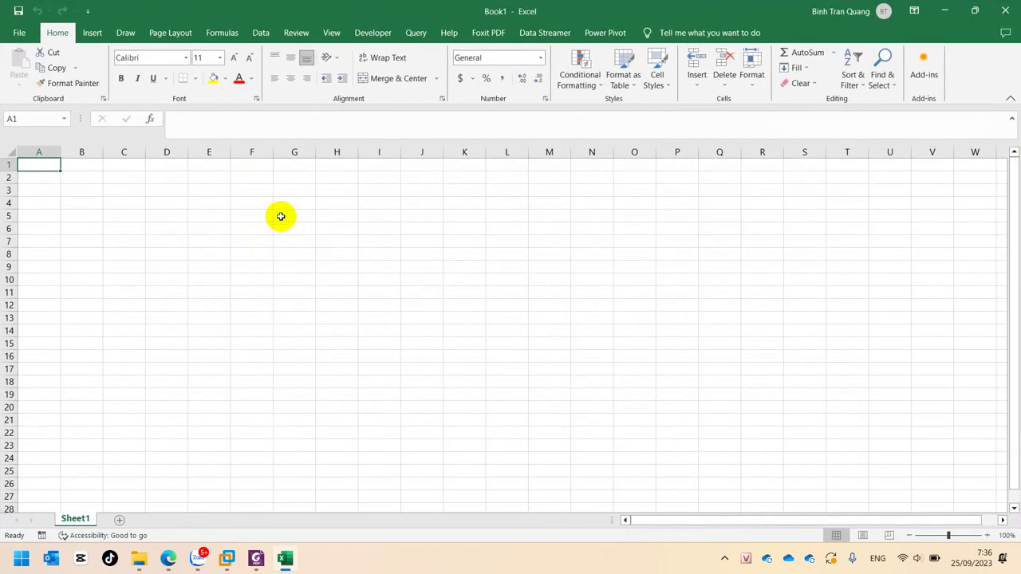
Enter the title 'Gõ được Tiếng Việt' in cell A1
{"action": "type", "text": "Gõ"}
{"action": "type", "text": " được Ti"}
{"action": "type", "text": "ếng"}
{"action": "type", "text": " Viêt"}
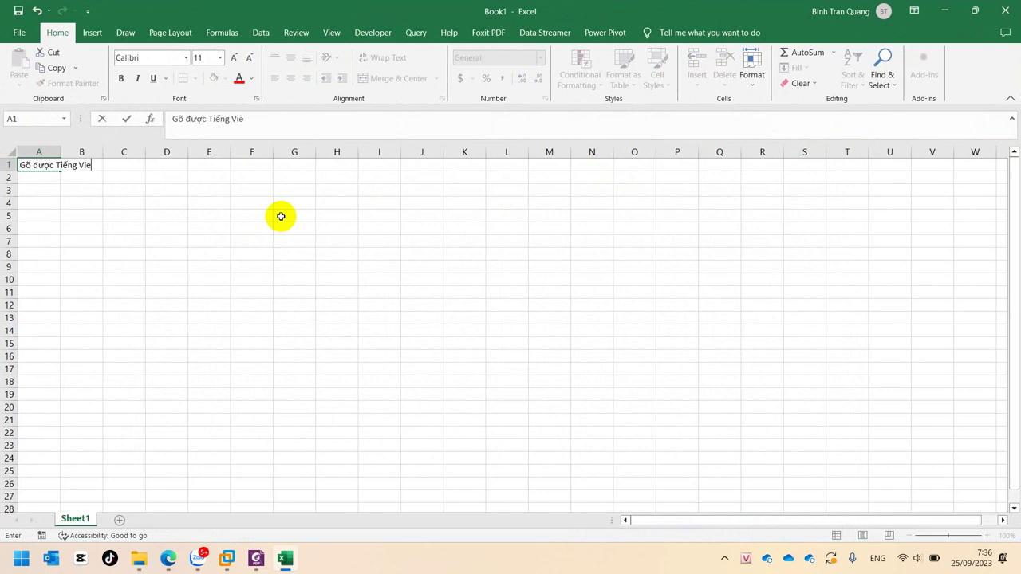
{"action": "key", "text": "Return"}
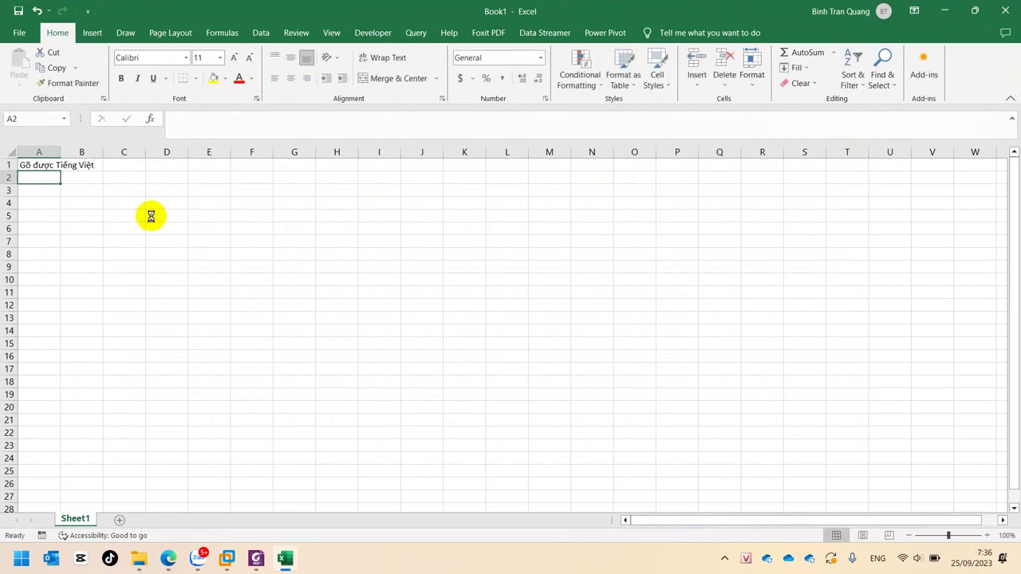
{"action": "scroll", "coordinate": [151, 216], "scroll_direction": "up", "scroll_amount": 5, "text": "ctrl"}
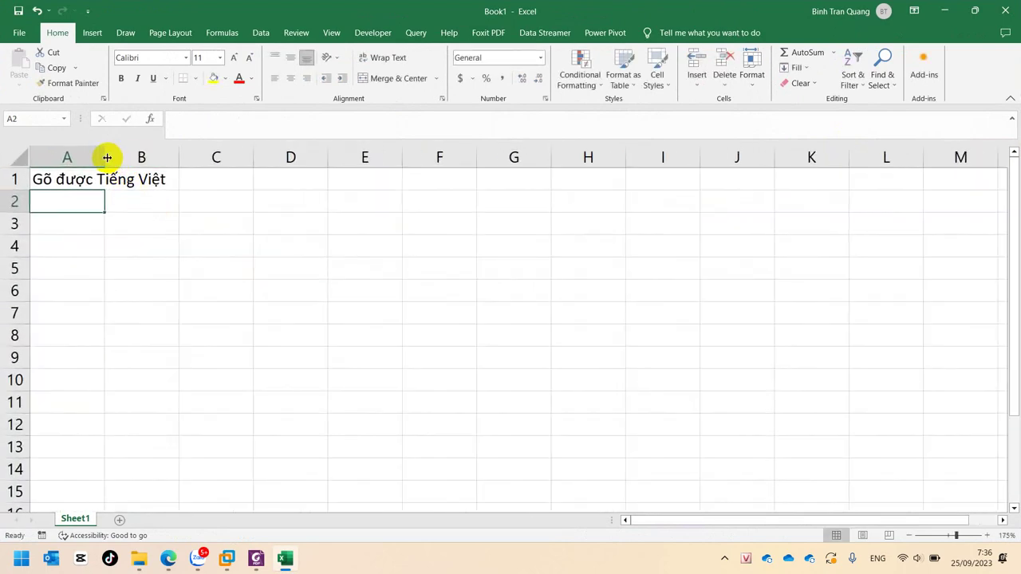
Enter '1. Fonts (Unicode tiếng Việt)' in cell A2
{"action": "type", "text": "1"}
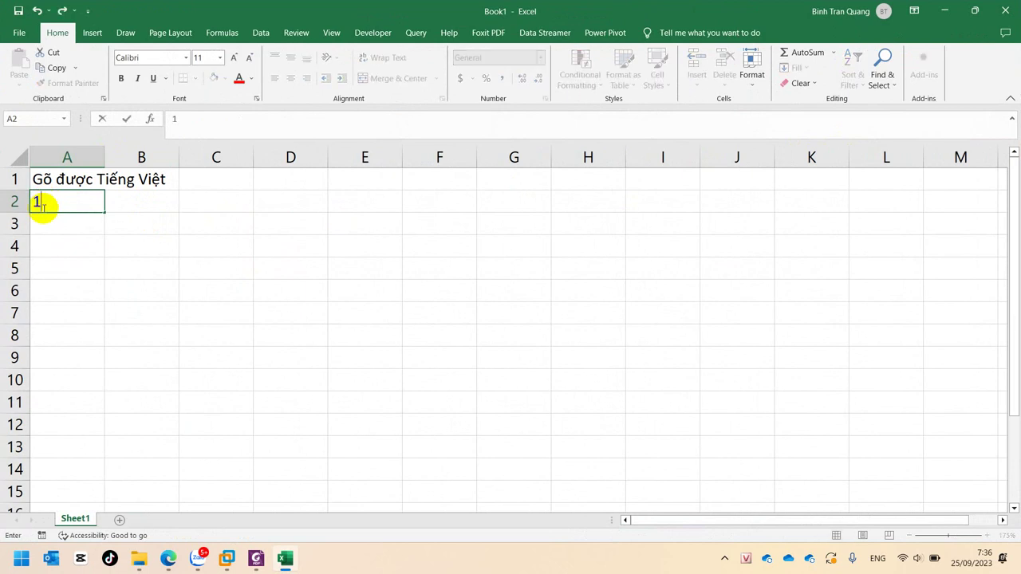
{"action": "type", "text": ". Fonts ("}
{"action": "type", "text": "U"}
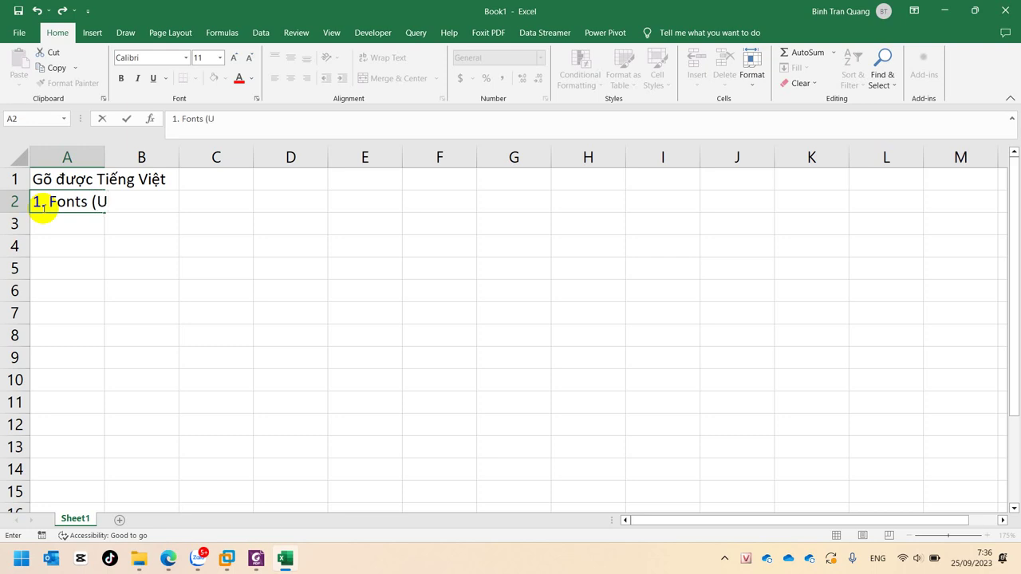
{"action": "type", "text": "nicode "}
{"action": "type", "text": "tiếng Vi"}
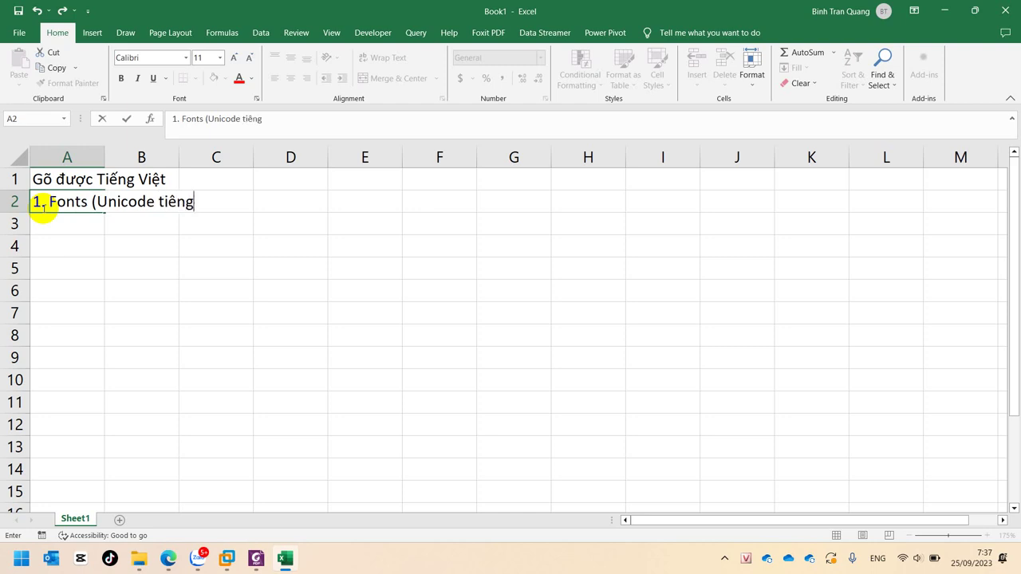
{"action": "type", "text": "êt"}
{"action": "type", "text": ")"}
{"action": "key", "text": "Return"}
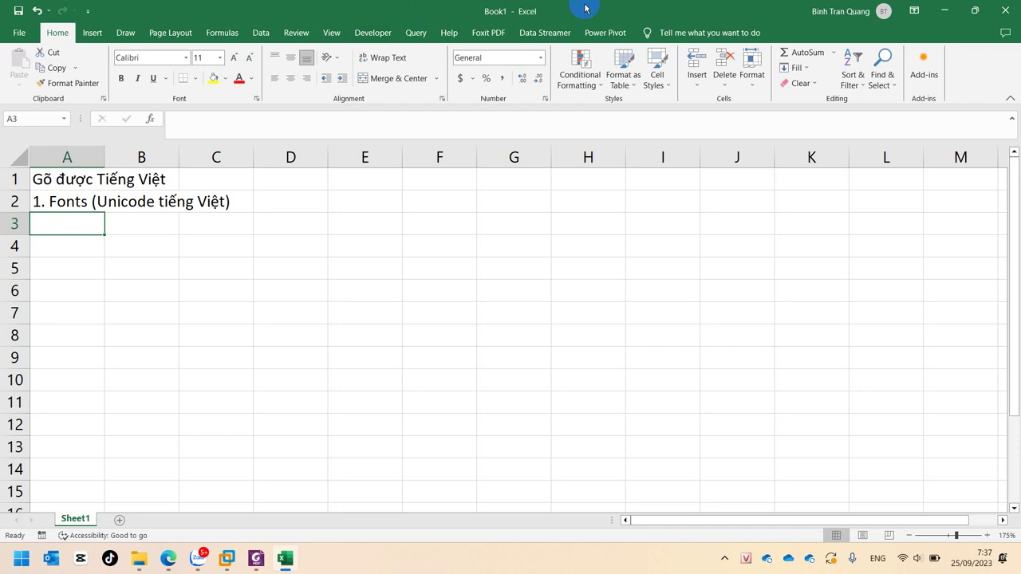
Type '2. Công cụ gõ (Unikey)' in A3 and move down to A5
{"action": "type", "text": "2. "}
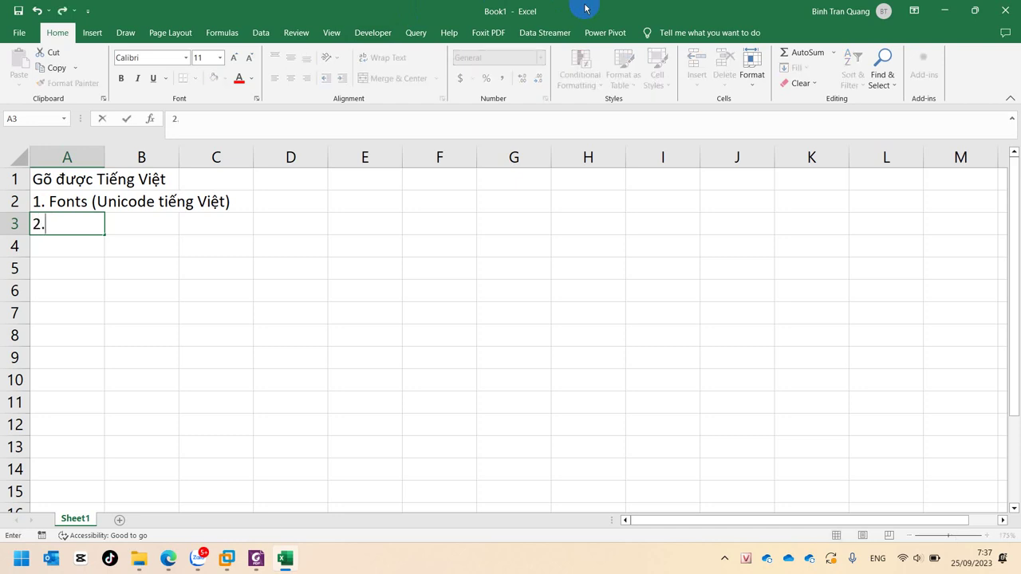
{"action": "type", "text": "Công c"}
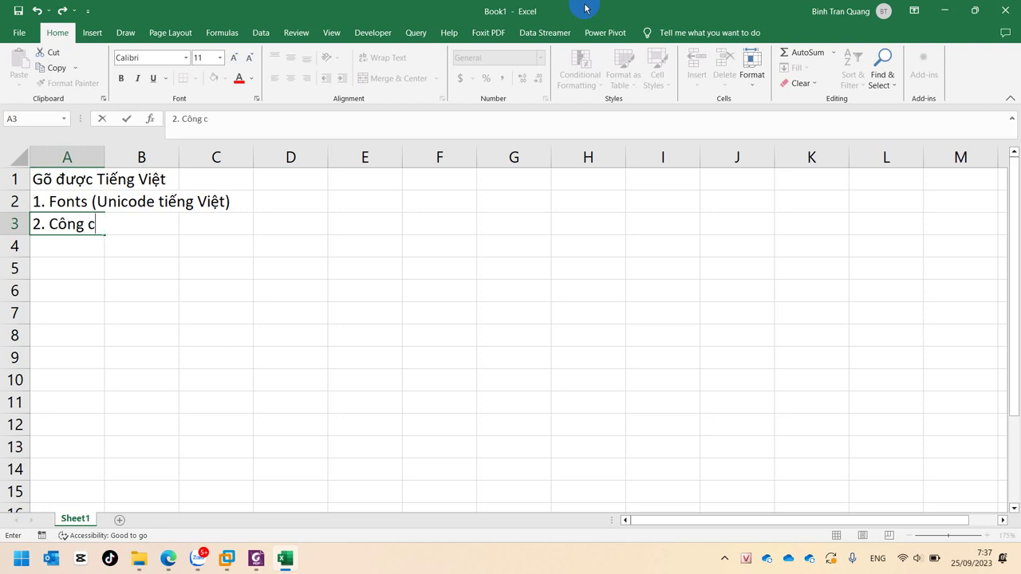
{"action": "type", "text": "ụ gõ (Uni"}
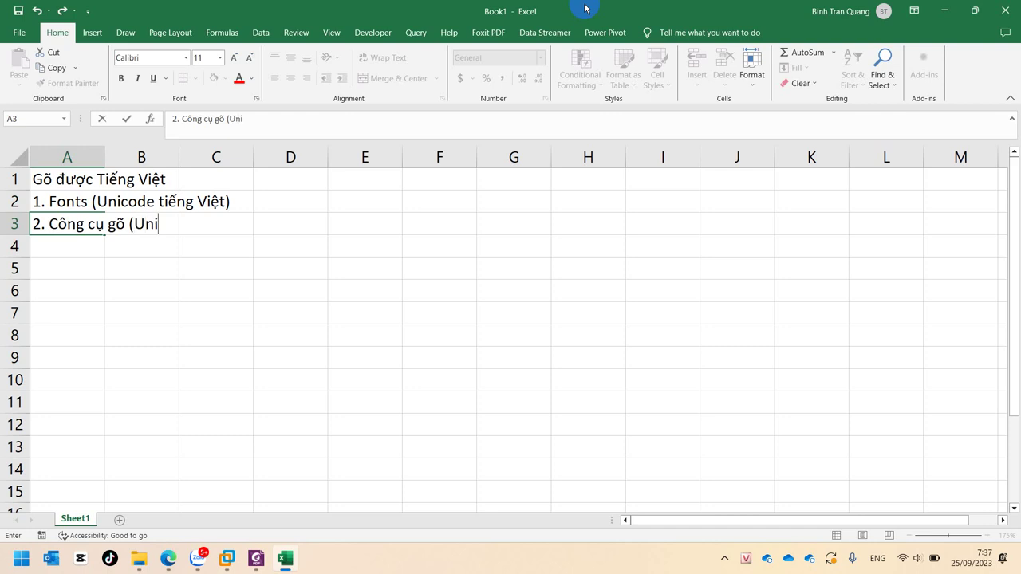
{"action": "type", "text": "key)"}
{"action": "key", "text": "Return"}
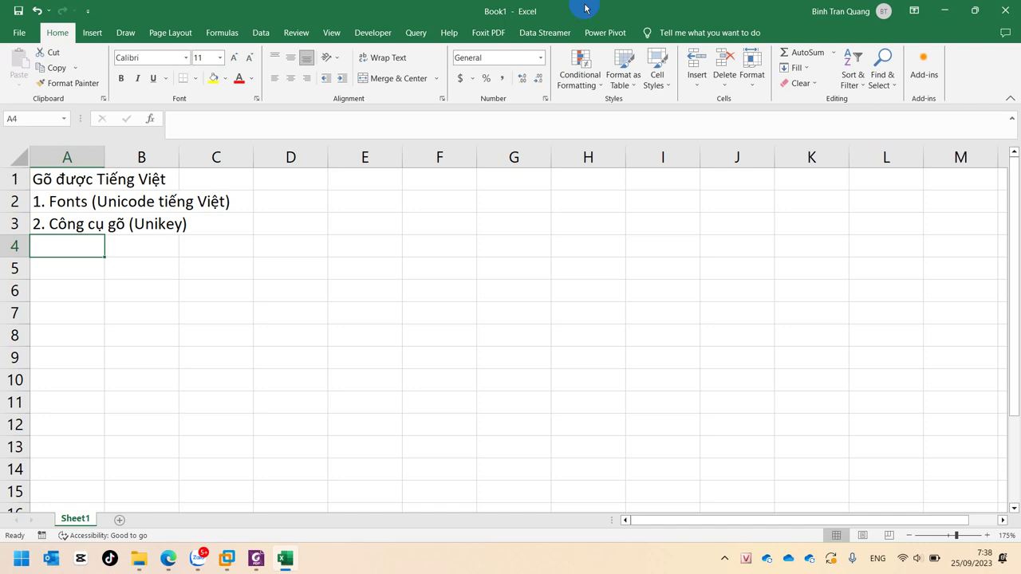
{"action": "key", "text": "Return"}
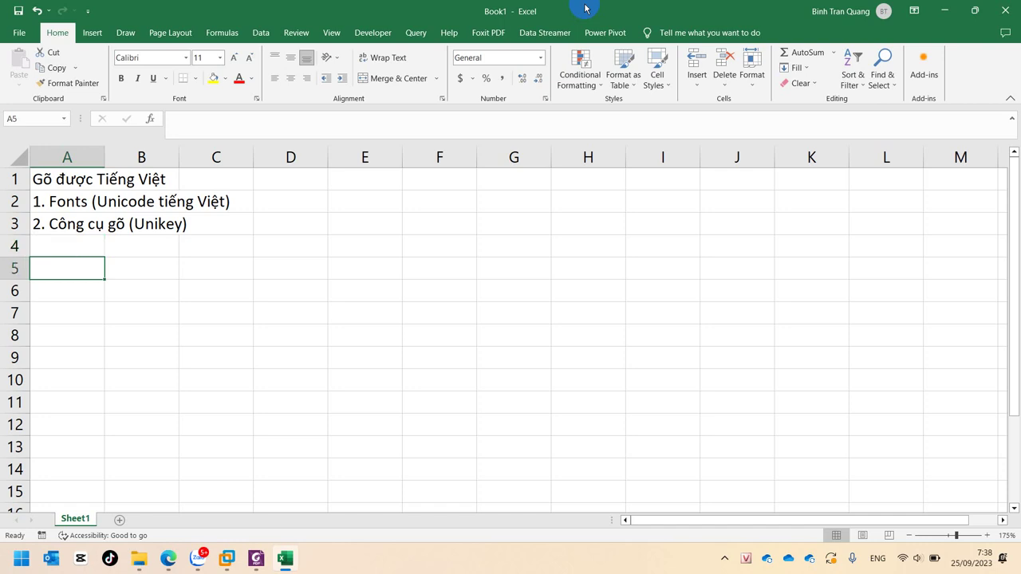
Check the Unikey typing options from its tray menu
{"action": "right_click", "coordinate": [746, 559]}
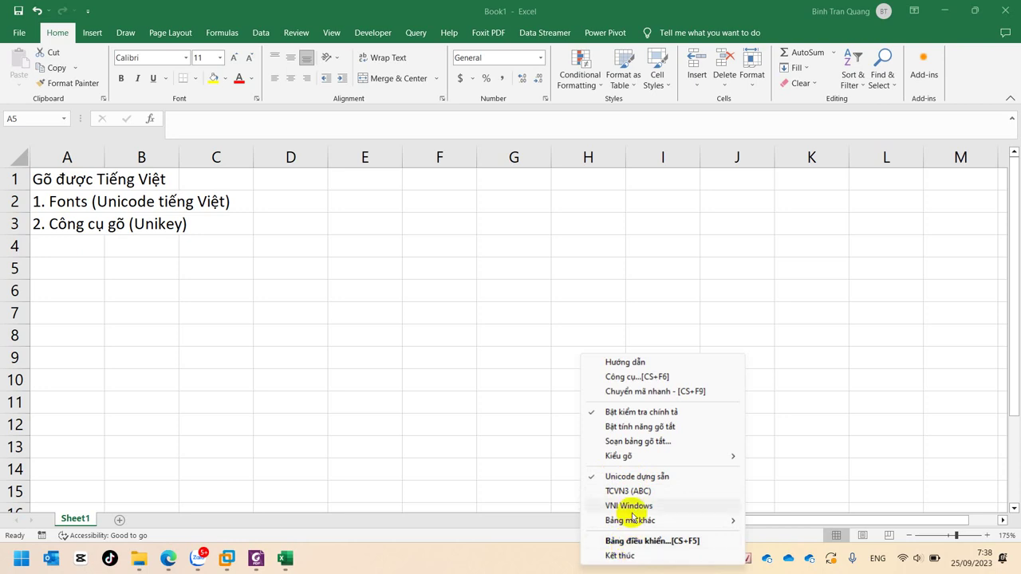
{"action": "mouse_move", "coordinate": [636, 461]}
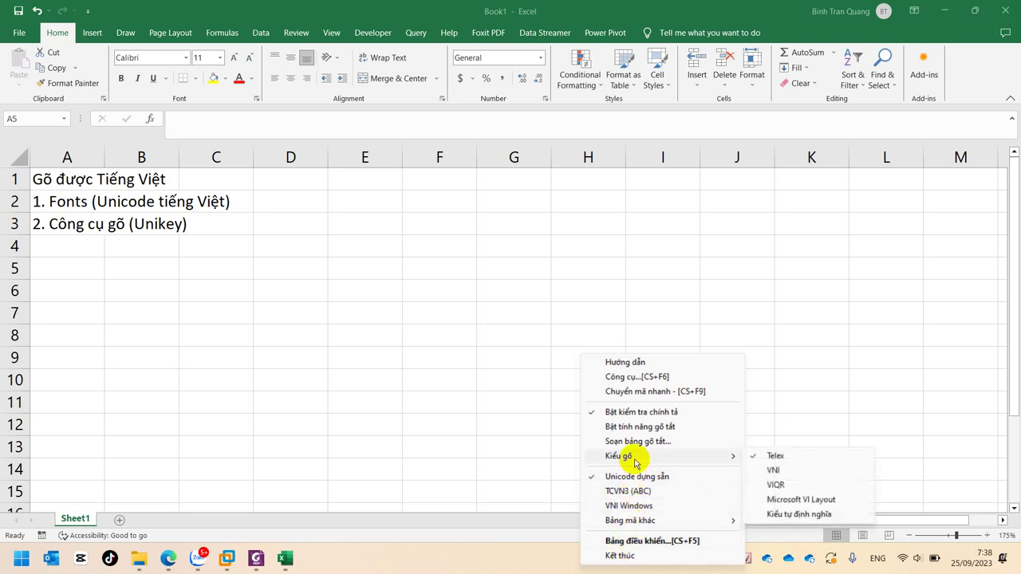
{"action": "left_click", "coordinate": [32, 247]}
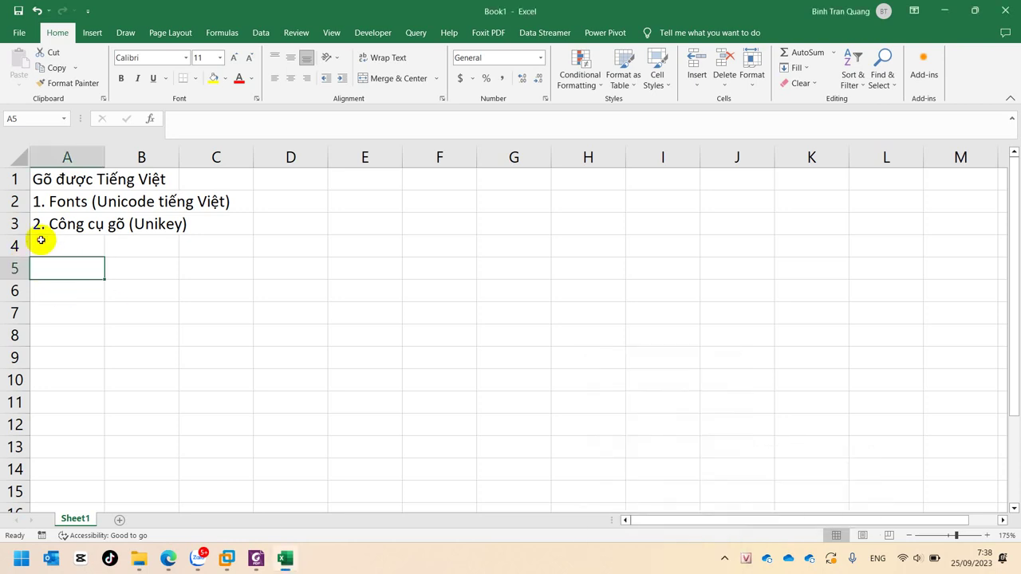
Enter the label 'Bảng mã' in A5, leaving B5 empty
{"action": "type", "text": "Bnagr"}
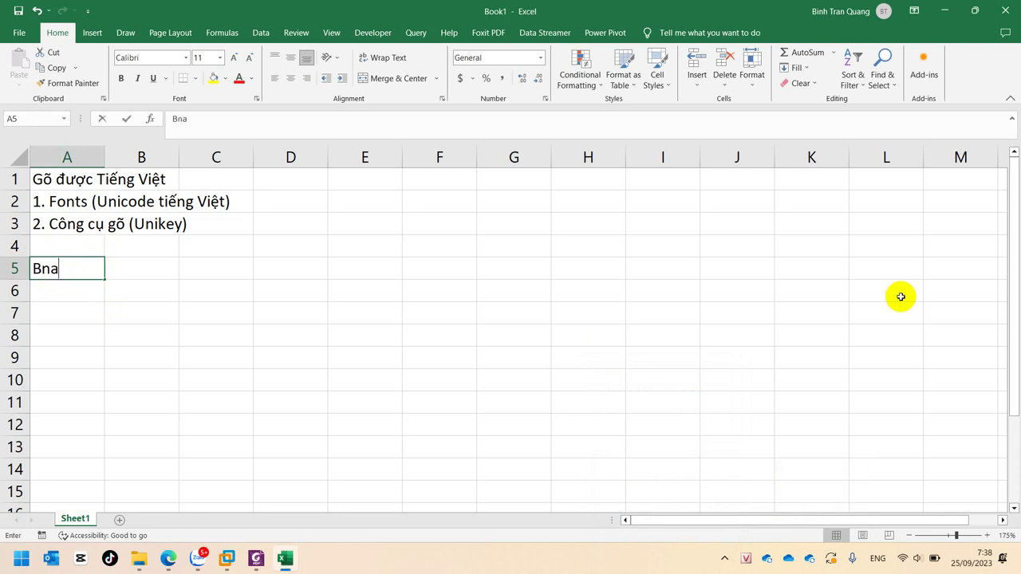
{"action": "key", "text": "BackSpace"}
{"action": "key", "text": "BackSpace"}
{"action": "key", "text": "BackSpace"}
{"action": "key", "text": "BackSpace"}
{"action": "type", "text": "ảng mã"}
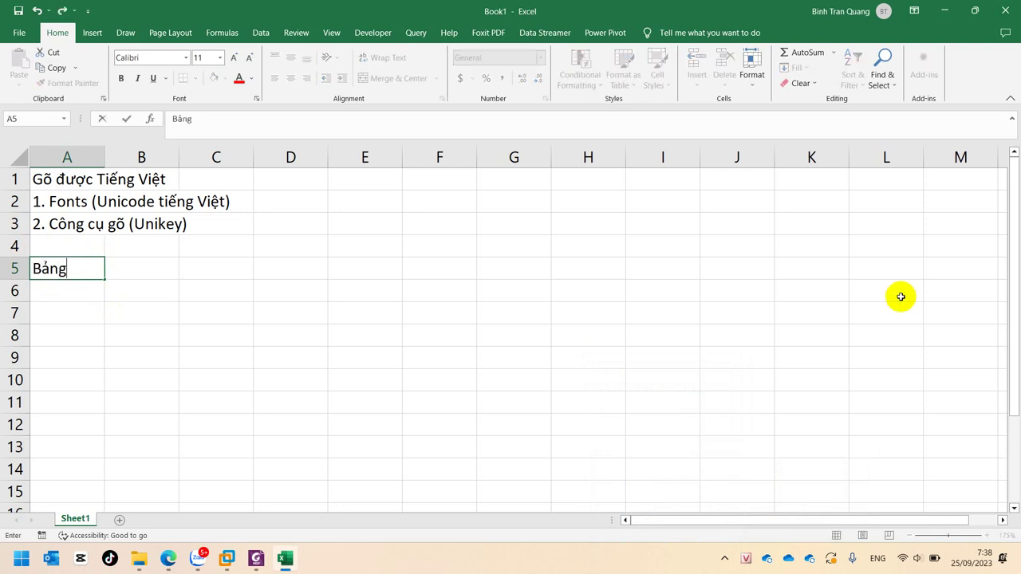
{"action": "key", "text": "Return"}
{"action": "key", "text": "Right"}
{"action": "type", "text": "Kieu"}
{"action": "key", "text": "BackSpace"}
{"action": "key", "text": "BackSpace"}
{"action": "key", "text": "BackSpace"}
{"action": "key", "text": "BackSpace"}
{"action": "key", "text": "BackSpace"}
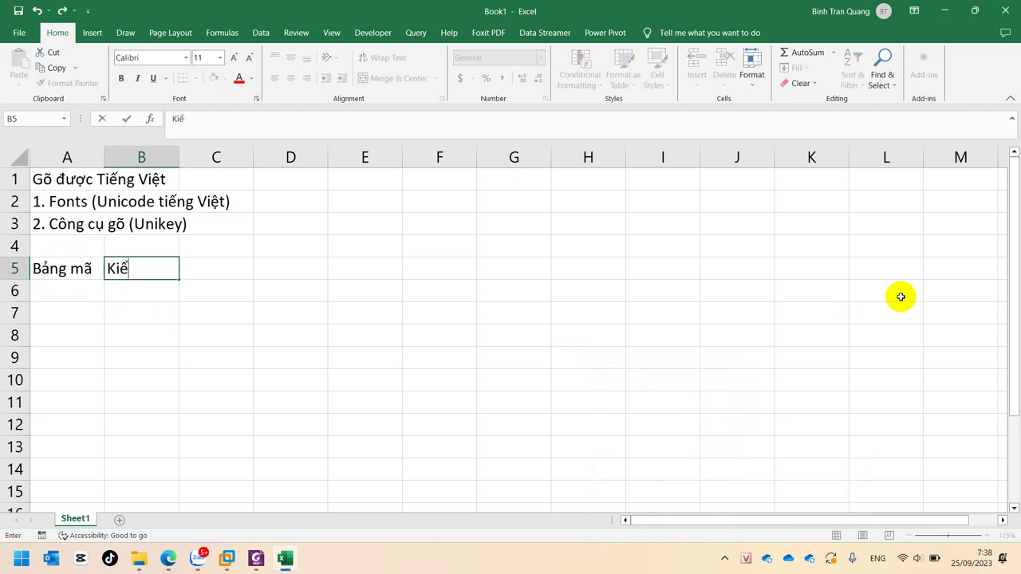
{"action": "key", "text": "Escape"}
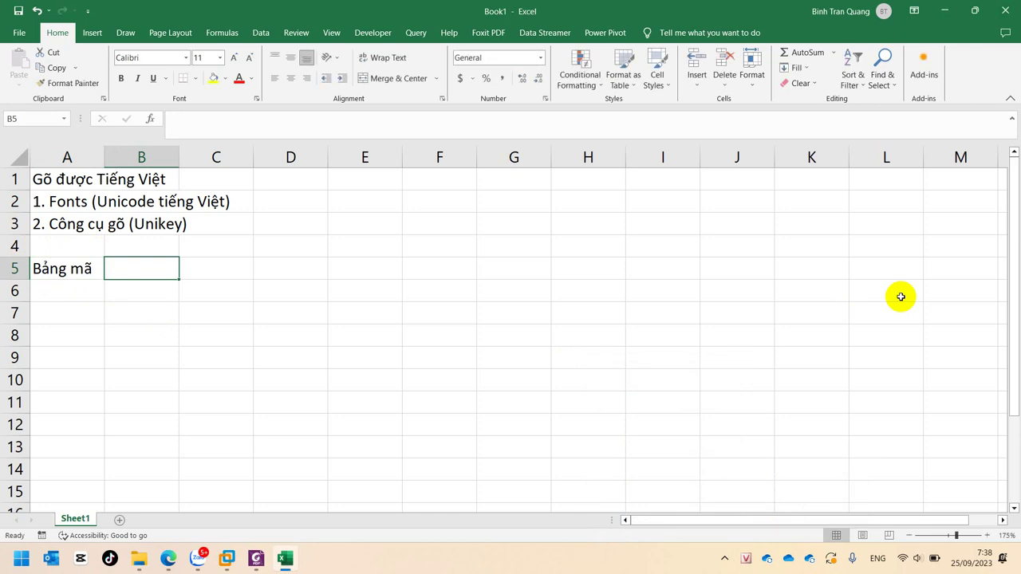
Enter the heading '3. Kiểu gõ' in cell A4
{"action": "key", "text": "Up"}
{"action": "key", "text": "Left"}
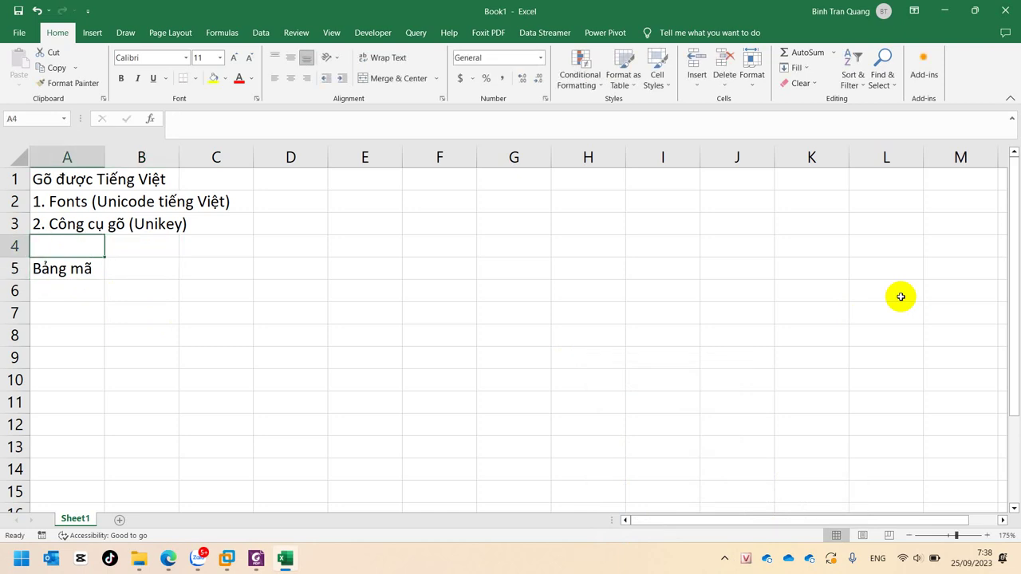
{"action": "type", "text": "3"}
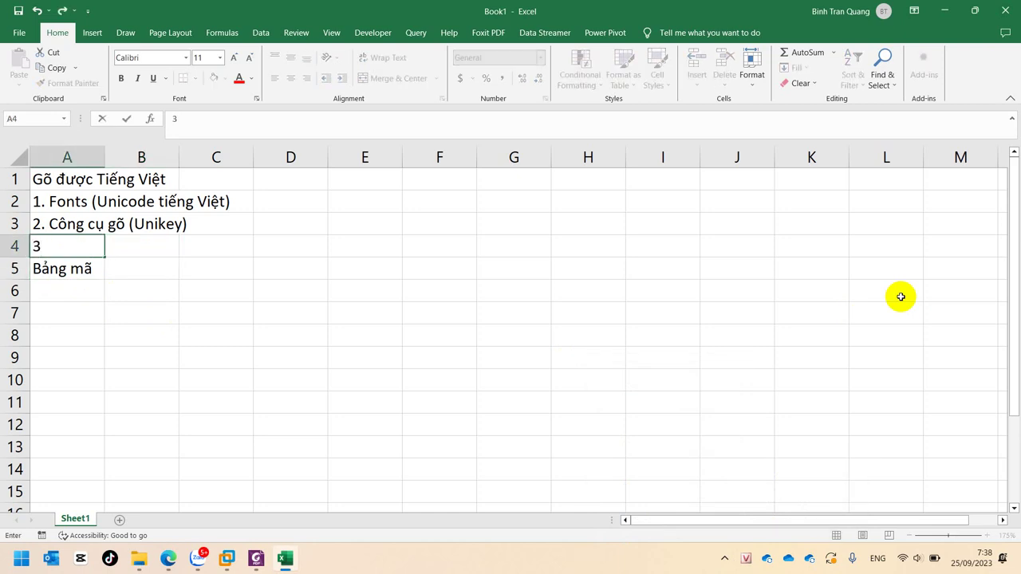
{"action": "type", "text": ". Kiểu g"}
{"action": "type", "text": "o"}
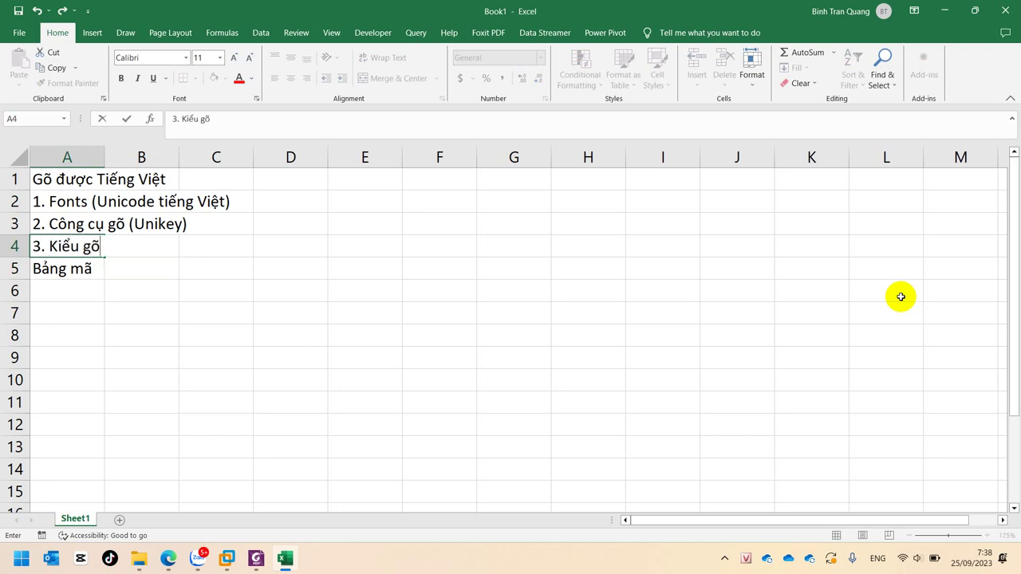
{"action": "key", "text": "Return"}
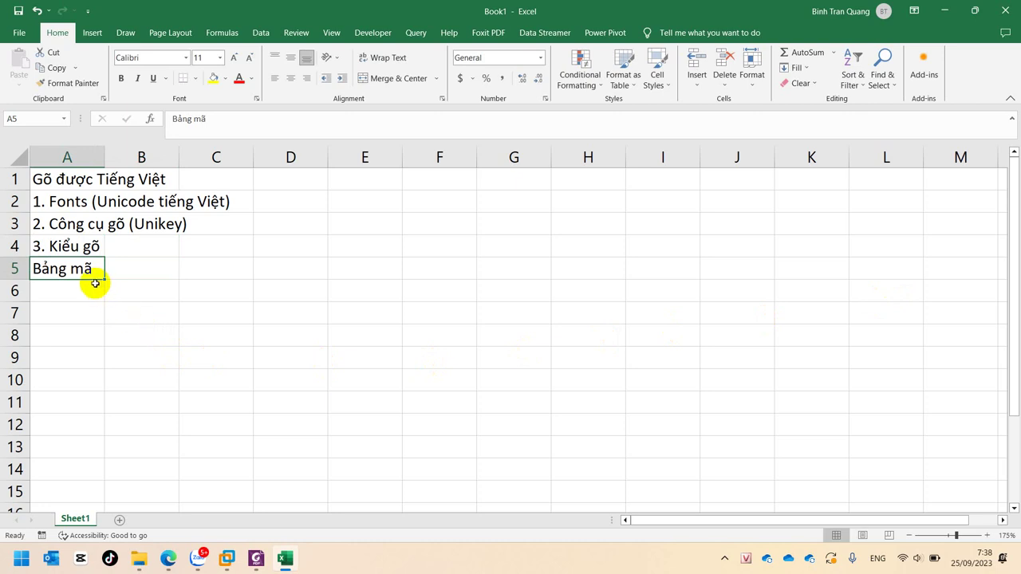
Move 'Bảng mã' down to A8 and start the '3.1.' entry in A5
{"action": "left_click_drag", "start_coordinate": [91, 278], "coordinate": [89, 343]}
{"action": "left_click", "coordinate": [80, 268]}
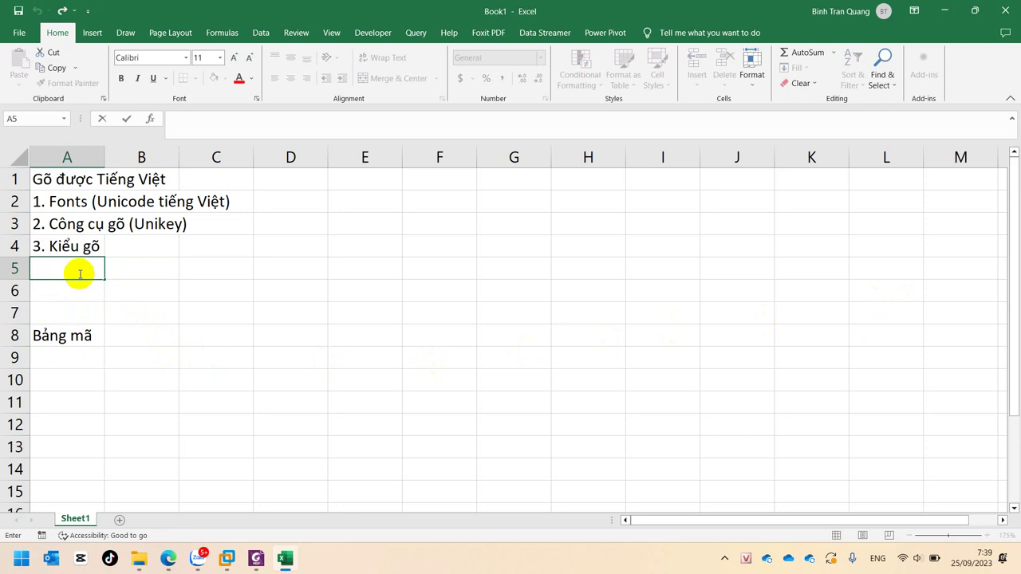
{"action": "type", "text": "3.1."}
{"action": "key", "text": "Return"}
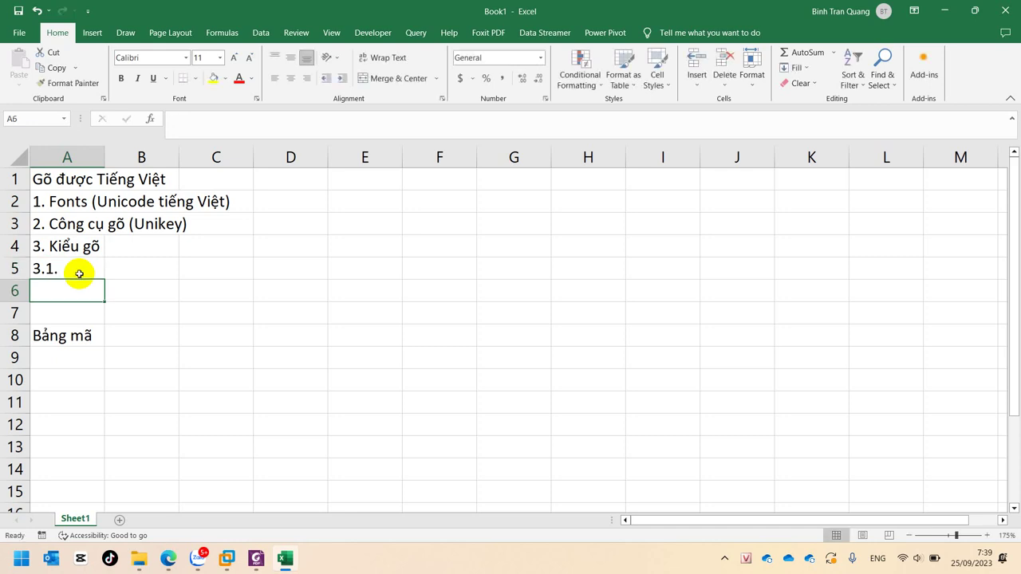
Complete '3.1. Telex' in A5 and add '3.2. Vni' in A6
{"action": "right_click", "coordinate": [746, 559]}
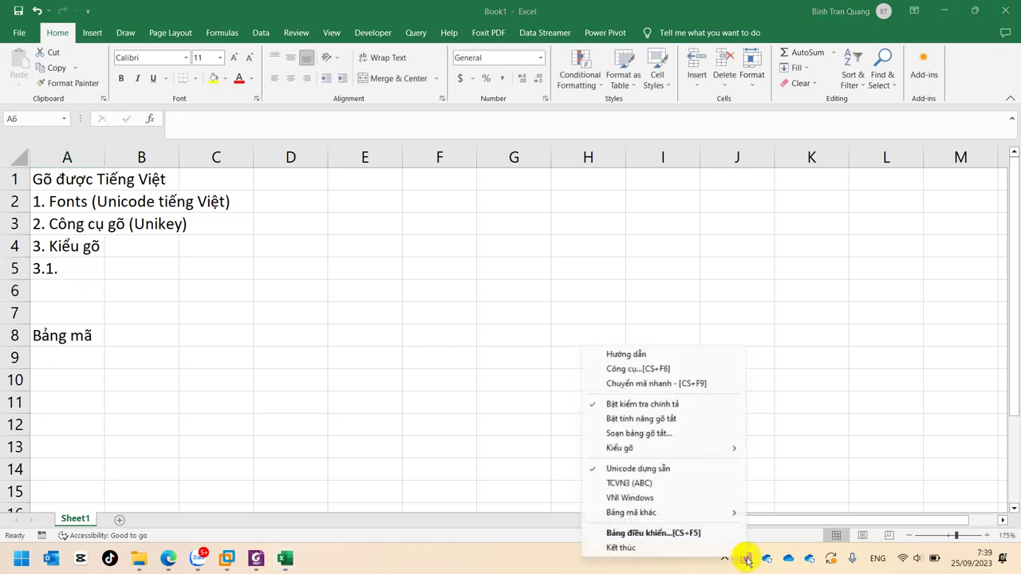
{"action": "mouse_move", "coordinate": [631, 450]}
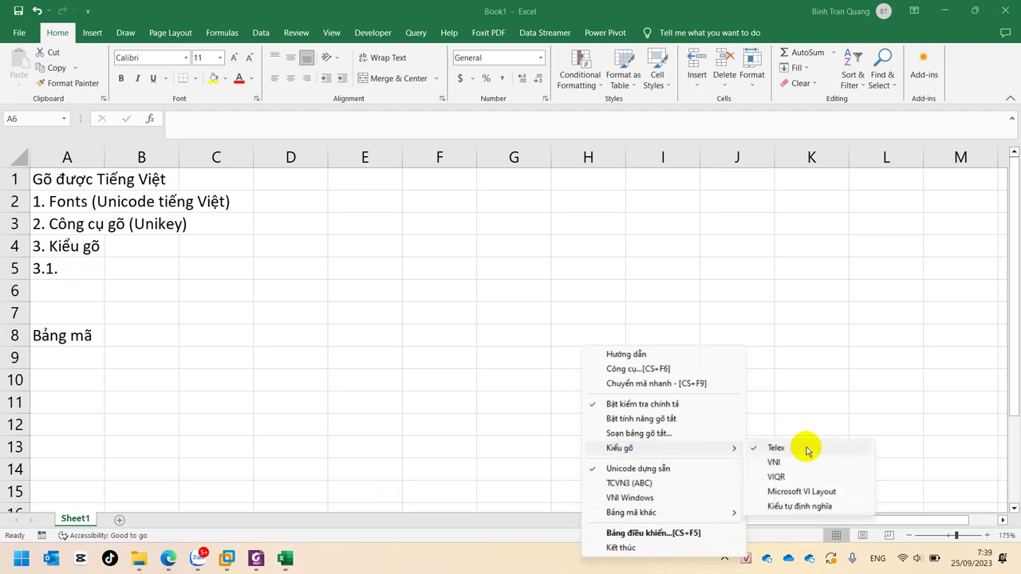
{"action": "left_click", "coordinate": [83, 266]}
{"action": "left_click", "coordinate": [83, 266]}
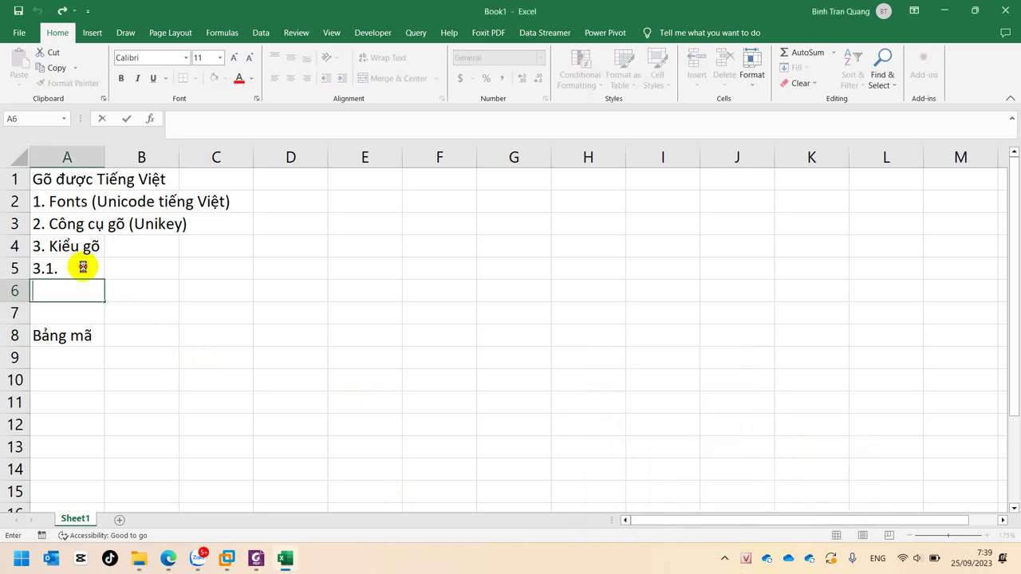
{"action": "double_click", "coordinate": [83, 267]}
{"action": "type", "text": "T"}
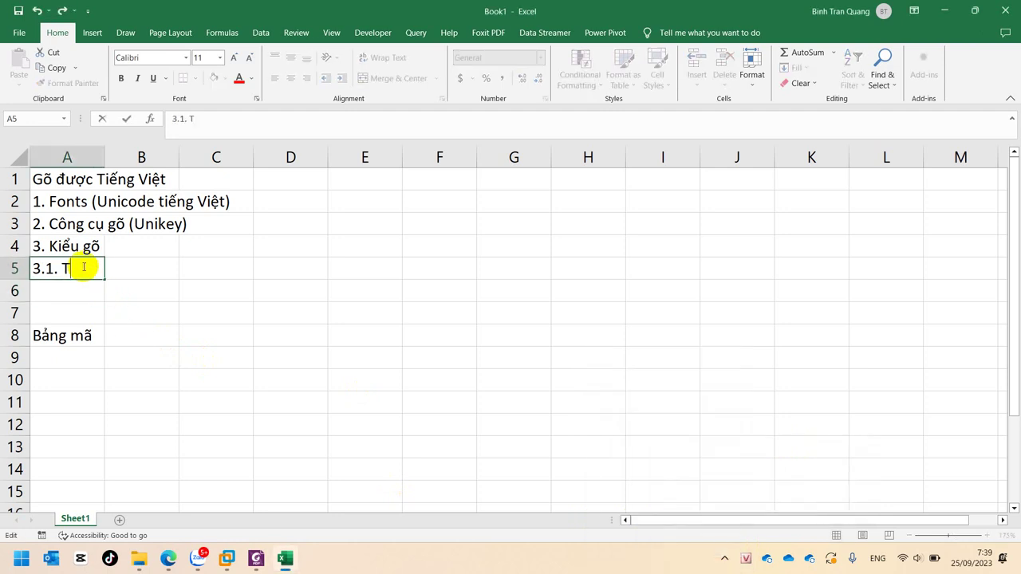
{"action": "type", "text": "elex"}
{"action": "key", "text": "Return"}
{"action": "type", "text": "3.2."}
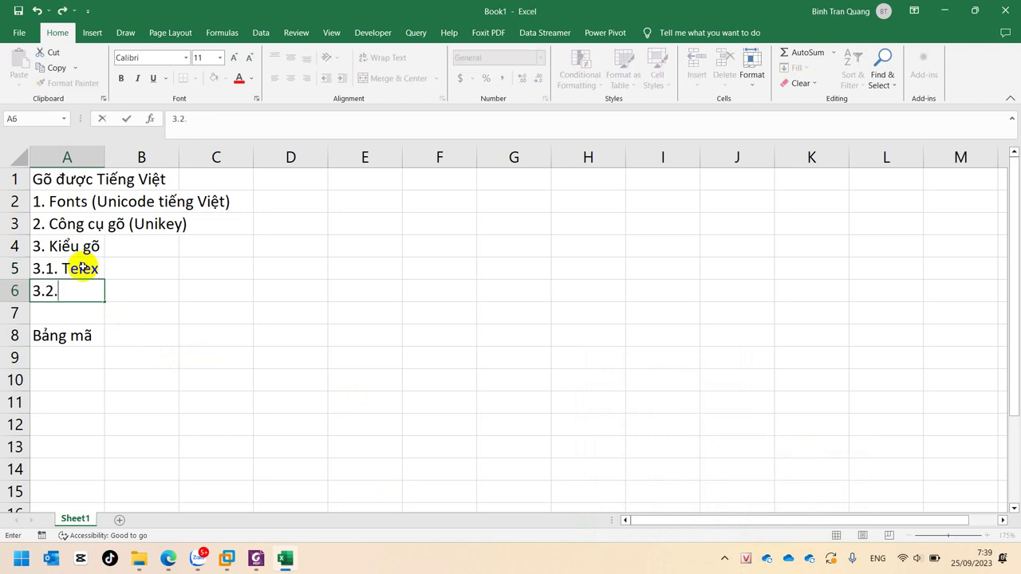
{"action": "type", "text": " VNi"}
{"action": "key", "text": "Return"}
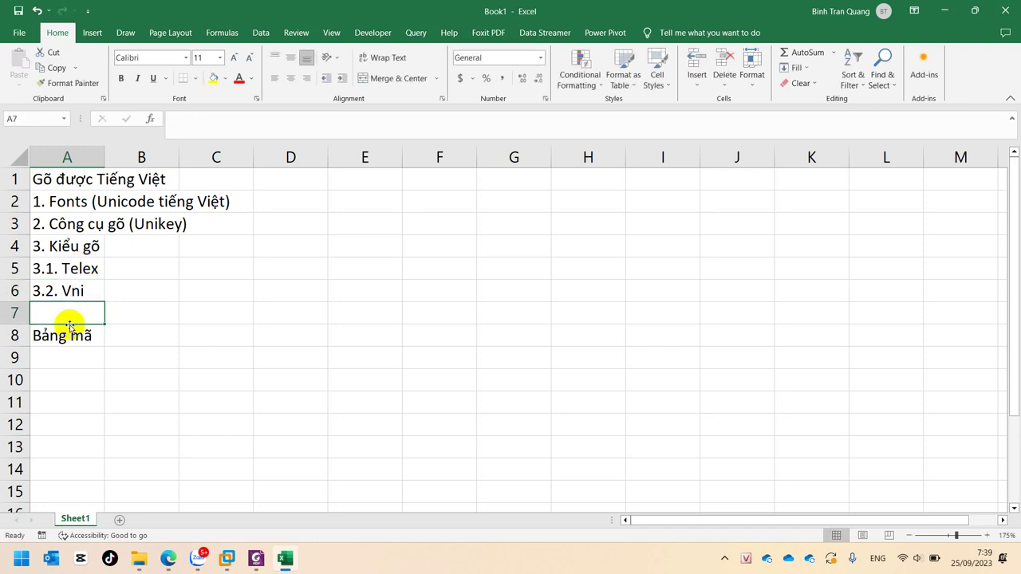
Enter 'chữ' in B5 and 'số' in B6
{"action": "left_click", "coordinate": [116, 261]}
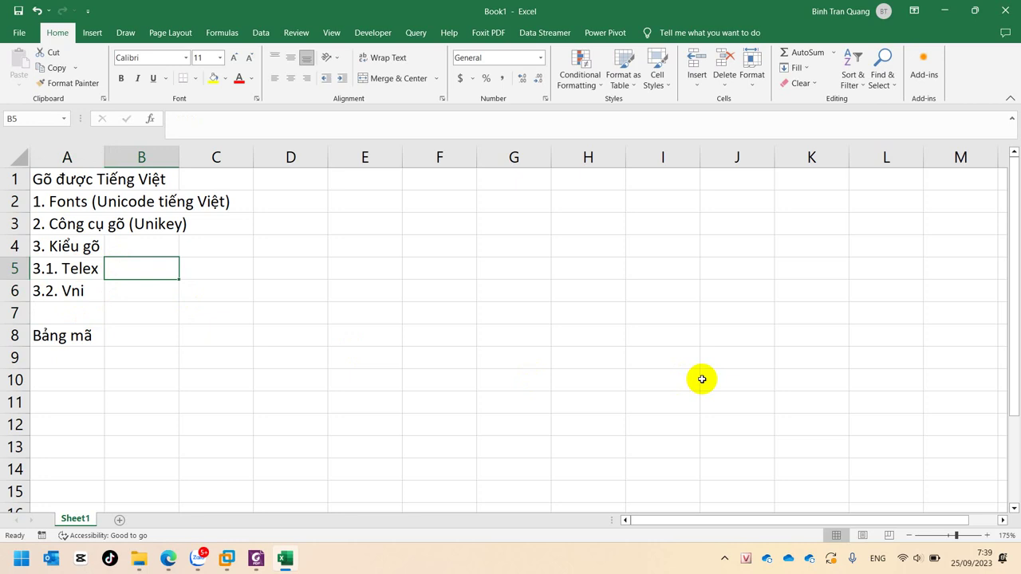
{"action": "type", "text": "chữ"}
{"action": "key", "text": "Return"}
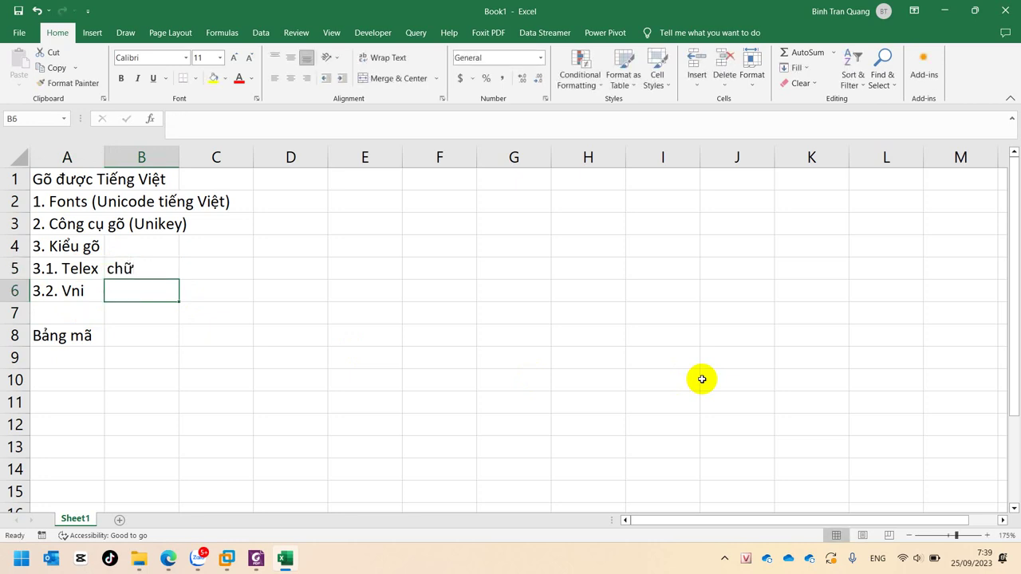
{"action": "type", "text": "số"}
{"action": "key", "text": "Return"}
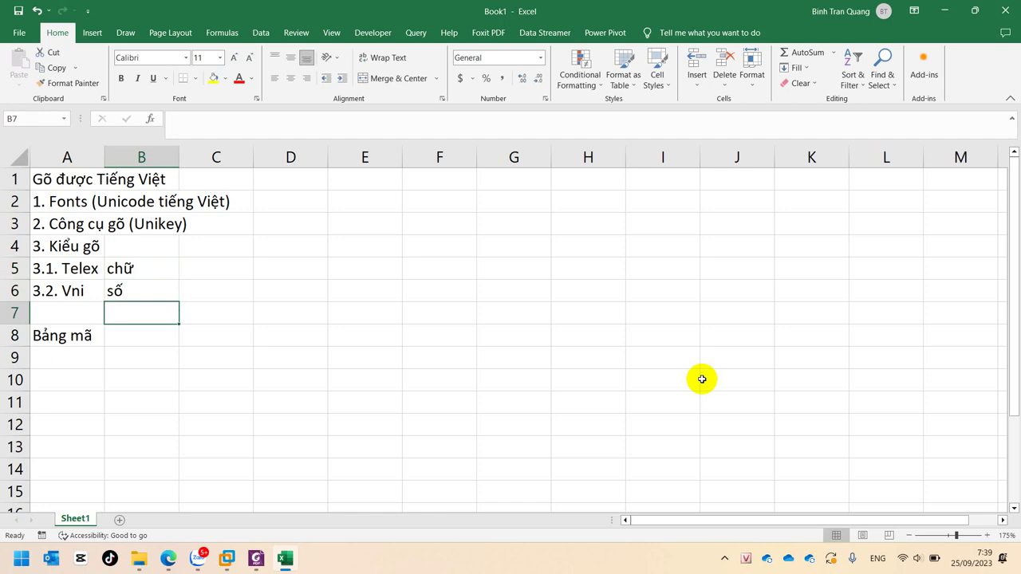
Move the A5:B6 block one column right to B5:C6
{"action": "left_click", "coordinate": [74, 273]}
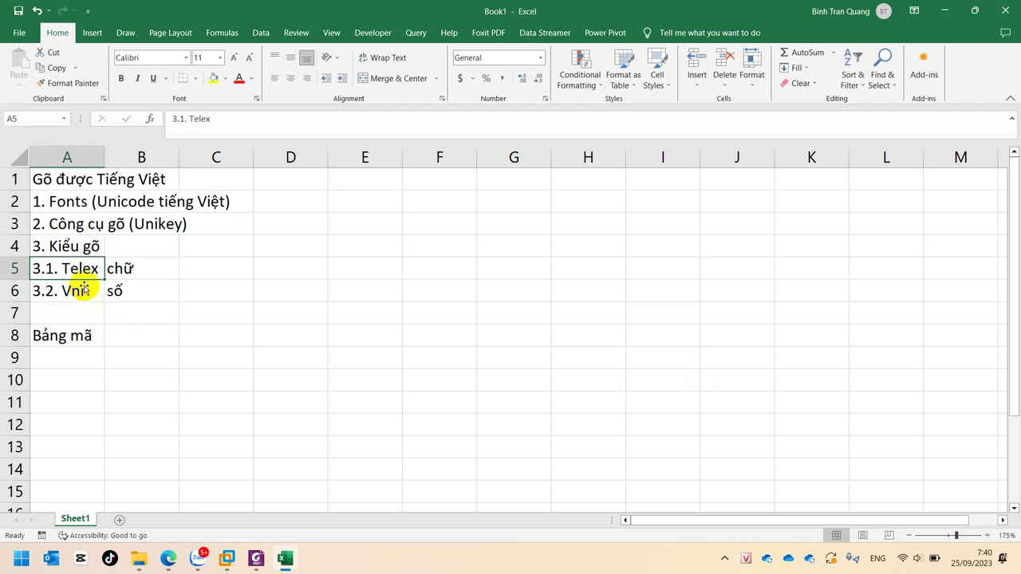
{"action": "left_click_drag", "start_coordinate": [83, 269], "coordinate": [130, 292]}
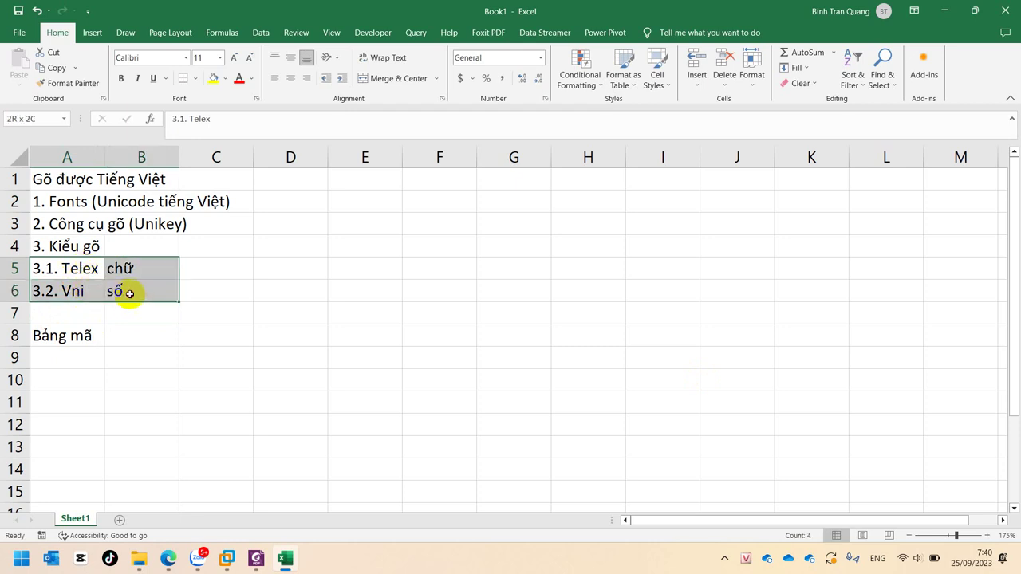
{"action": "left_click_drag", "start_coordinate": [175, 259], "coordinate": [198, 264]}
{"action": "left_click", "coordinate": [141, 328]}
{"action": "left_click", "coordinate": [141, 268]}
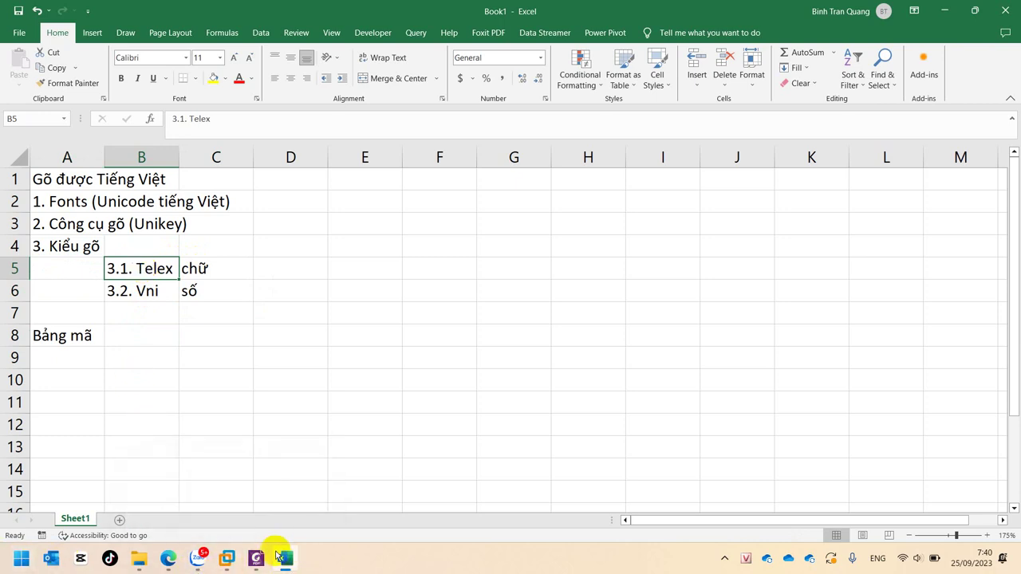
Switch to the virtual machine running Word
{"action": "left_click", "coordinate": [13, 563]}
{"action": "key", "text": "Escape"}
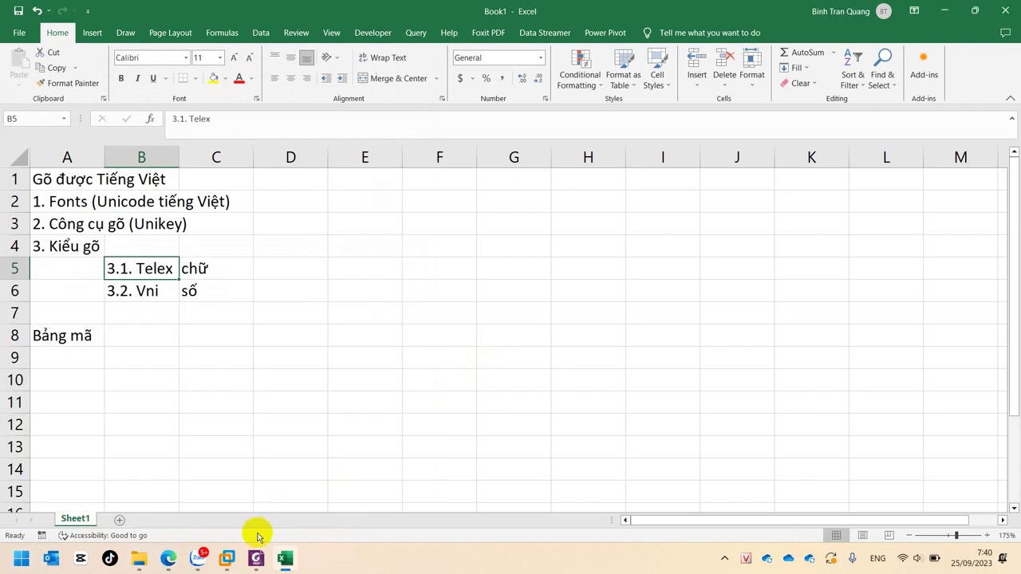
{"action": "mouse_move", "coordinate": [227, 558]}
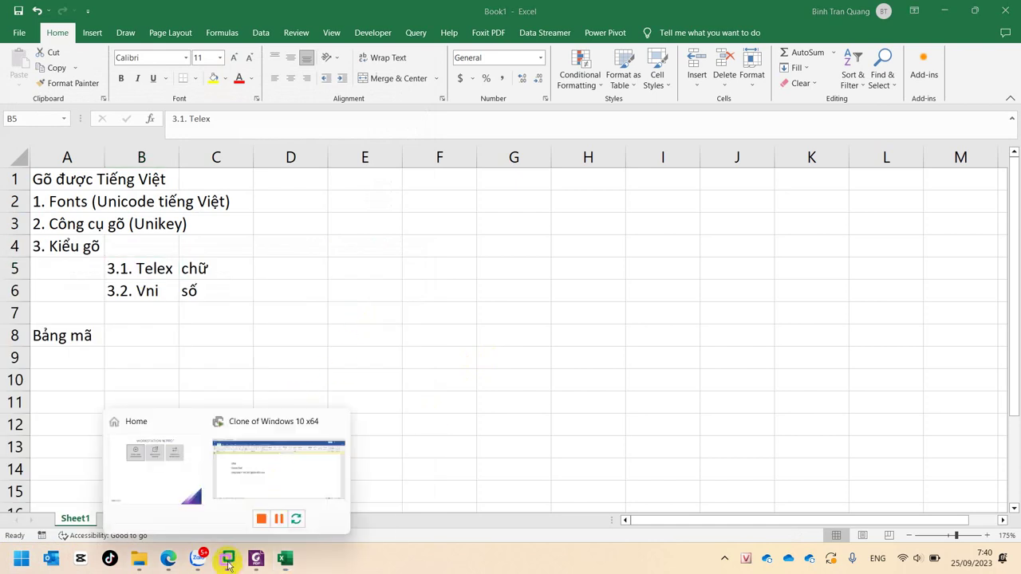
{"action": "left_click", "coordinate": [257, 469]}
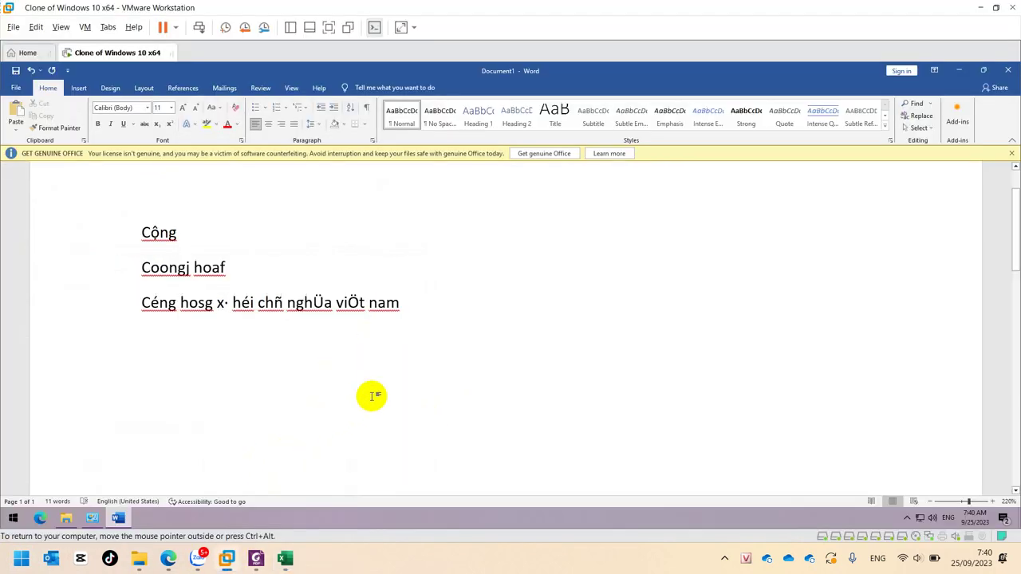
Type 'Co56ng hoa2' on a new line in the Word document
{"action": "type", "text": "Co"}
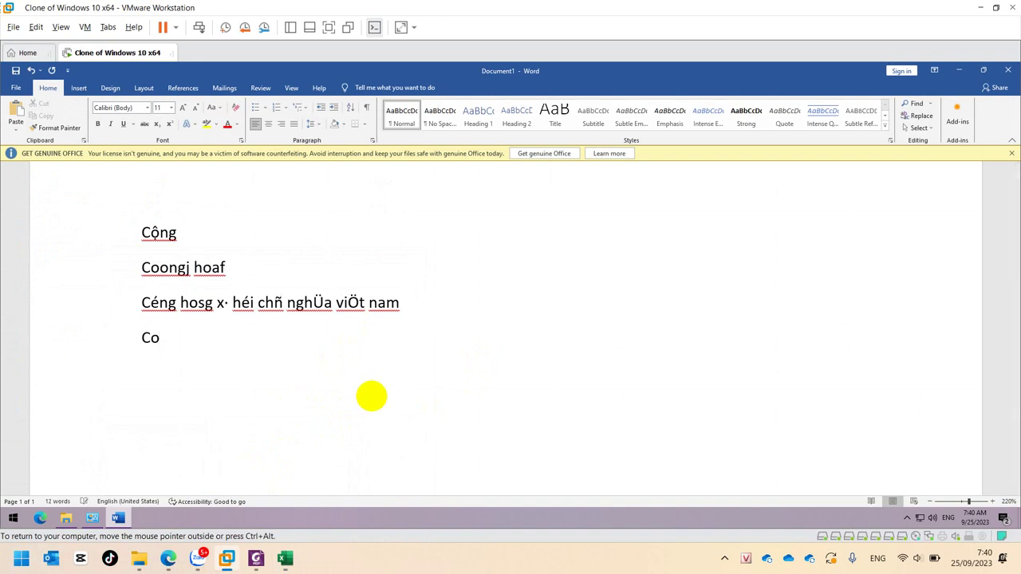
{"action": "type", "text": "56ng hoa2"}
{"action": "left_click", "coordinate": [906, 517]}
Change UniKey's typing method and type 'Céng hoaf' on a new Word line
{"action": "right_click", "coordinate": [916, 496]}
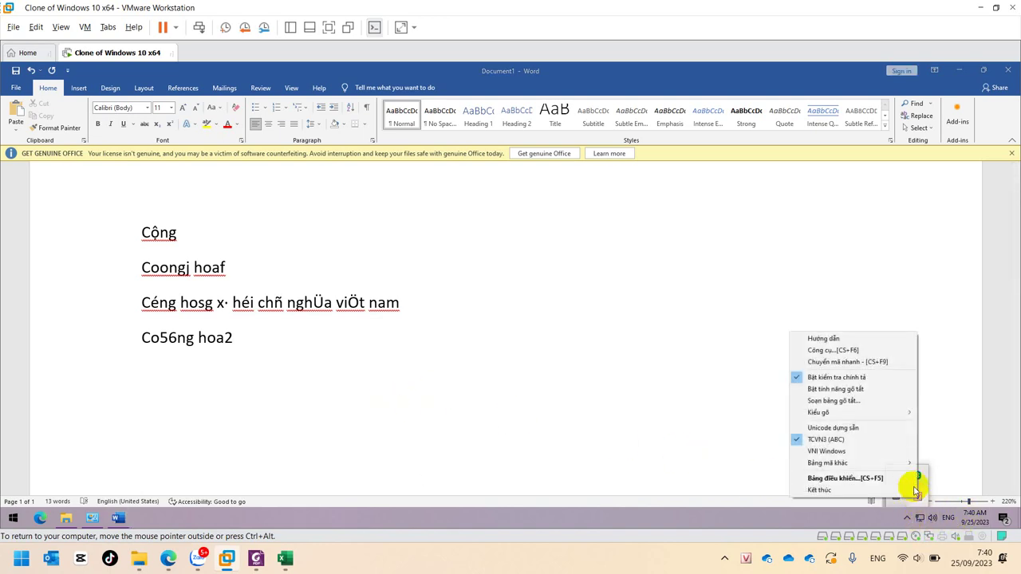
{"action": "mouse_move", "coordinate": [868, 416]}
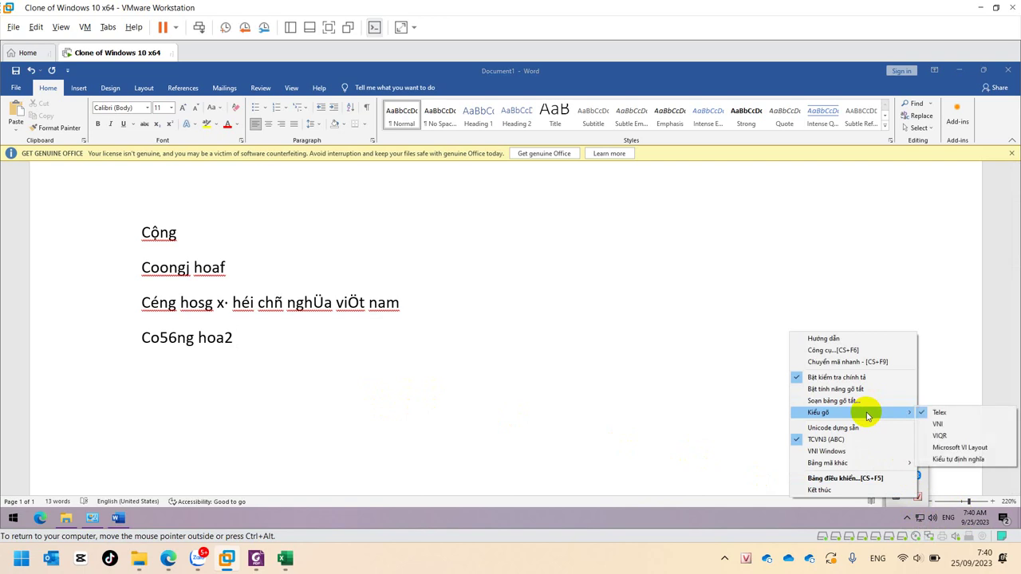
{"action": "left_click", "coordinate": [968, 425]}
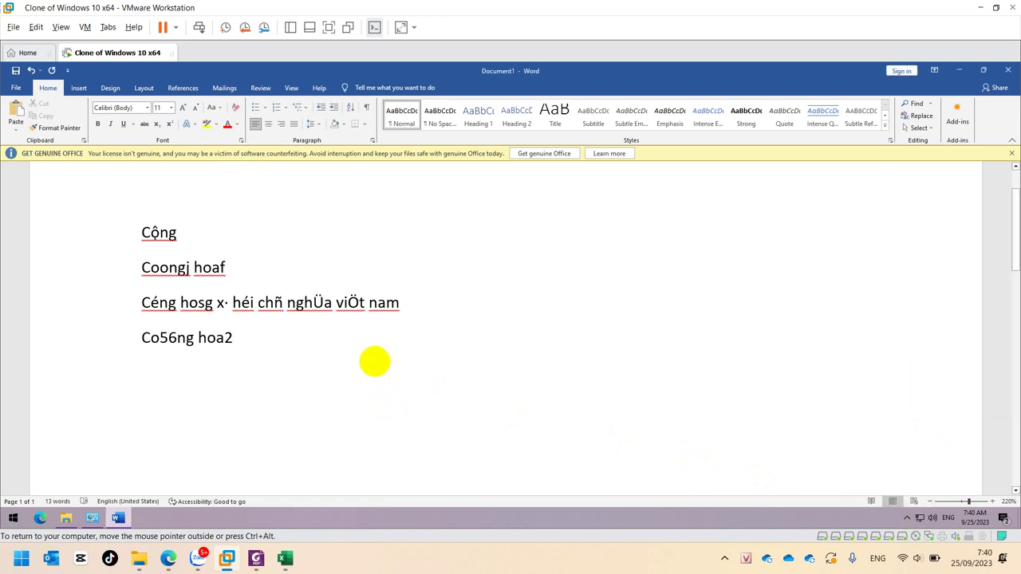
{"action": "key", "text": "Return"}
{"action": "type", "text": "Cé"}
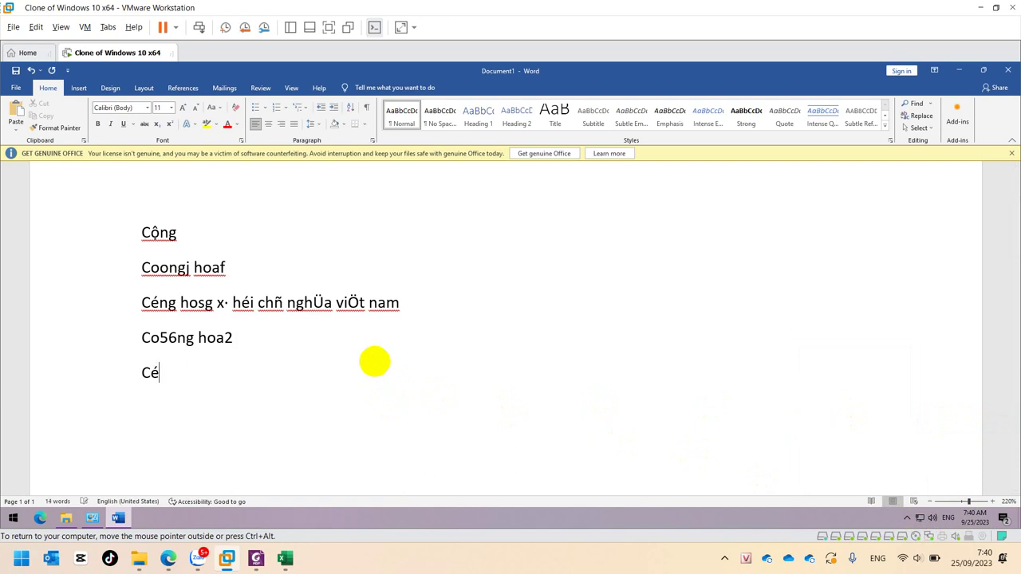
{"action": "type", "text": "ng hoaf"}
{"action": "key", "text": "Return"}
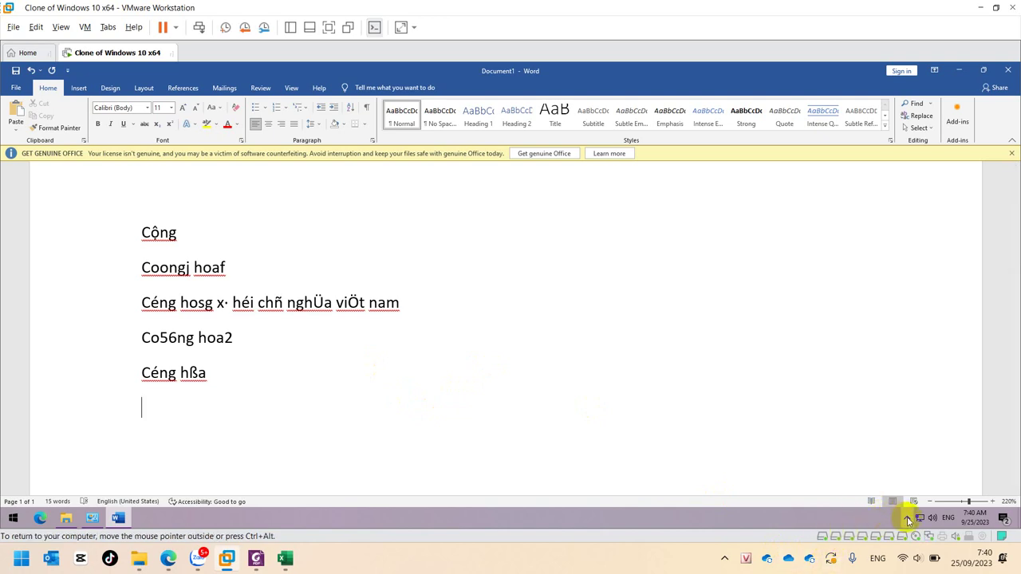
Set UniKey's encoding to Unicode dựng sẵn and type 'coongj hoaf' in Word
{"action": "left_click", "coordinate": [907, 518]}
{"action": "right_click", "coordinate": [912, 492]}
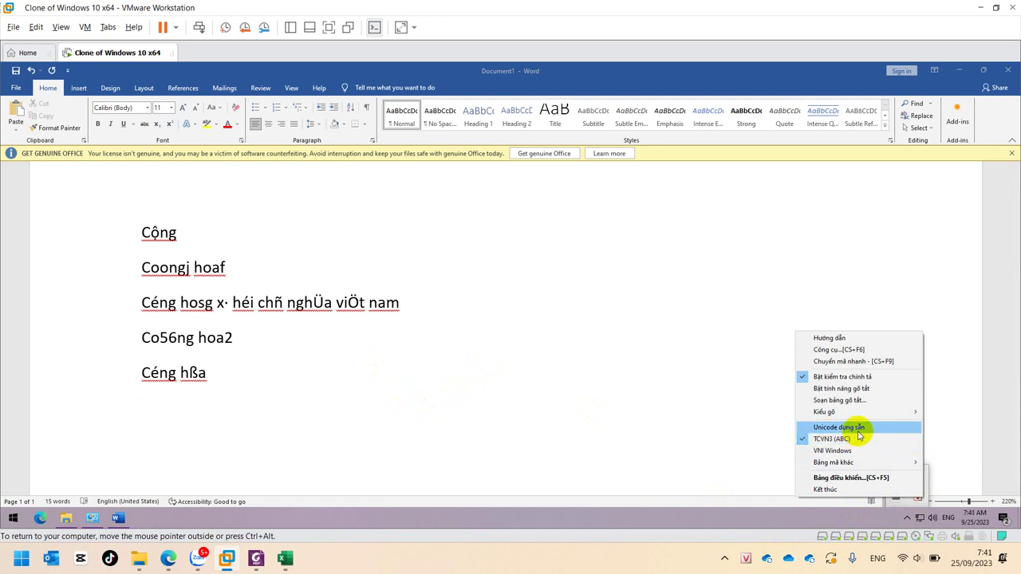
{"action": "left_click", "coordinate": [862, 428]}
{"action": "left_click", "coordinate": [199, 416]}
{"action": "type", "text": "co"}
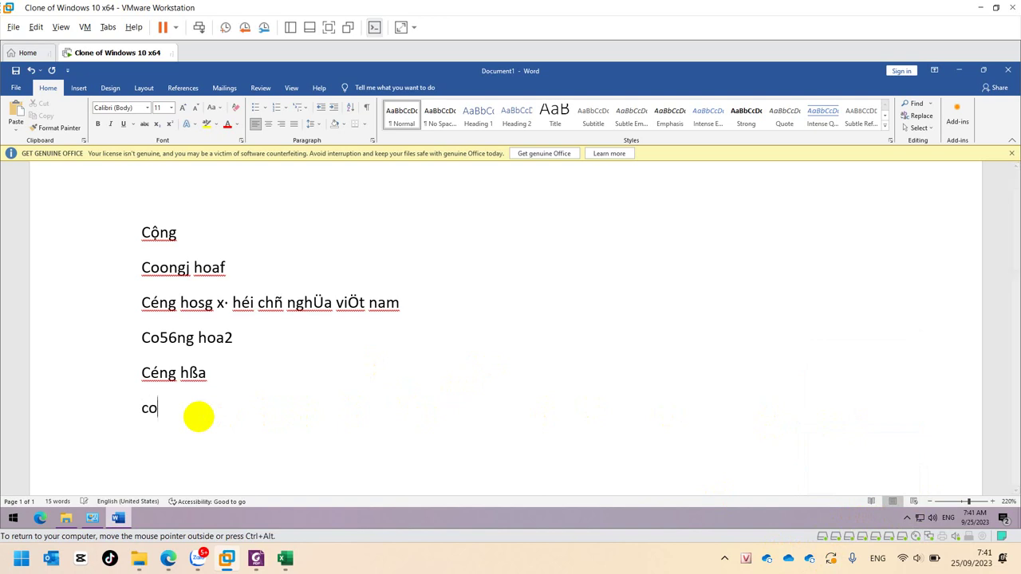
{"action": "type", "text": "ongj hoaf"}
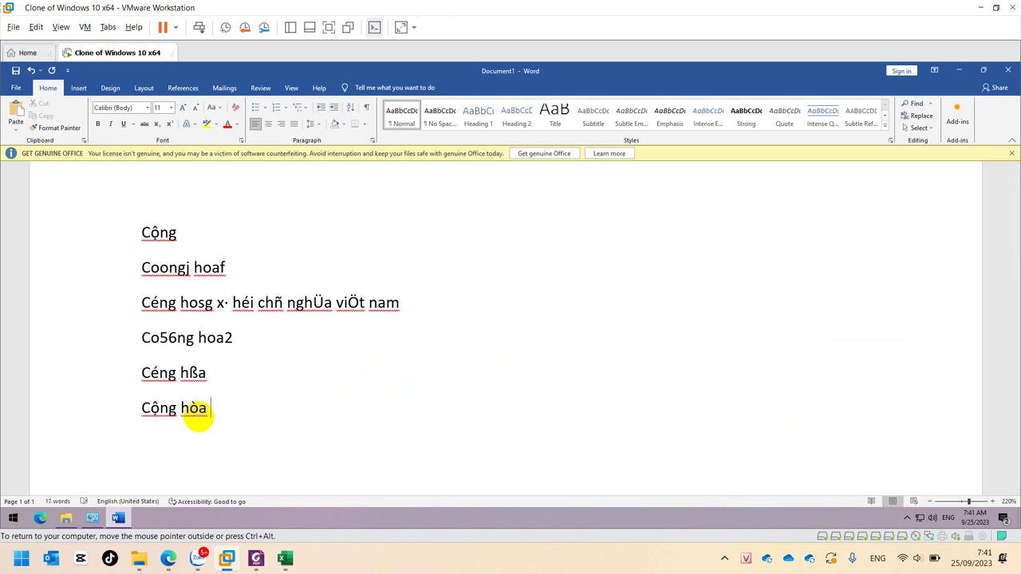
Back in Excel, review the Telex/chữ and Vni/số entries in B5:C6
{"action": "left_click", "coordinate": [286, 557]}
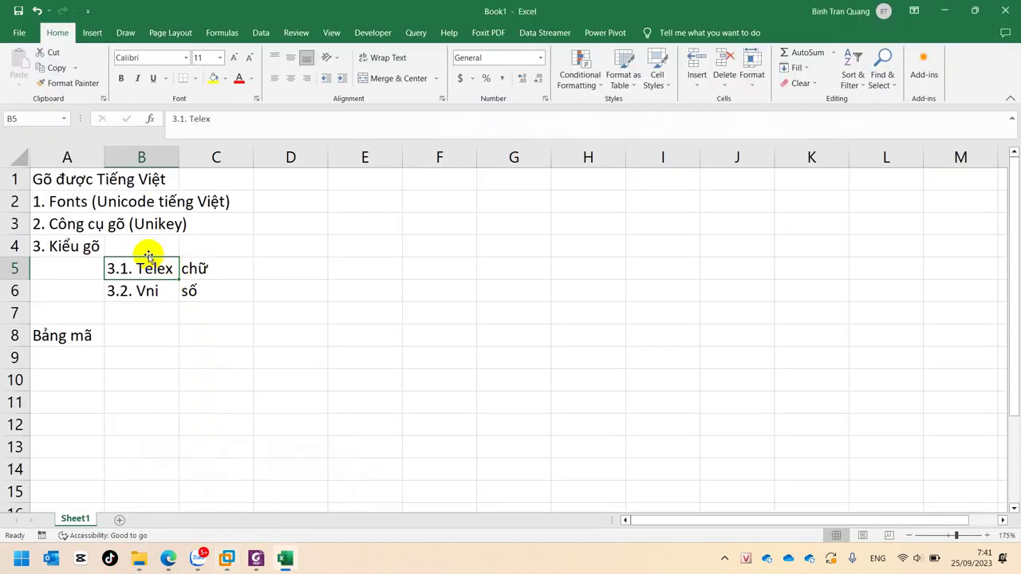
{"action": "left_click", "coordinate": [130, 287]}
{"action": "left_click", "coordinate": [130, 269]}
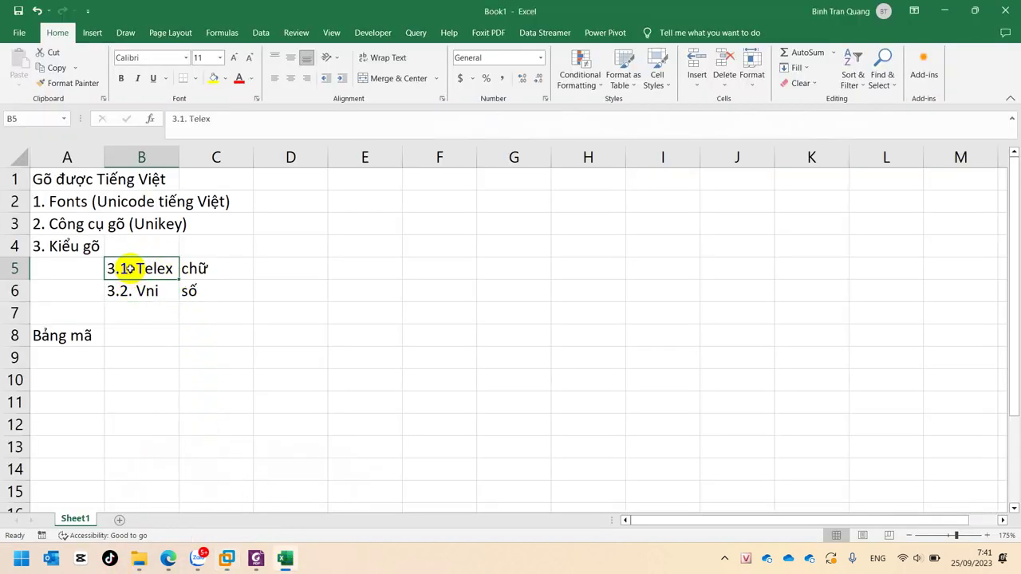
{"action": "left_click", "coordinate": [215, 271]}
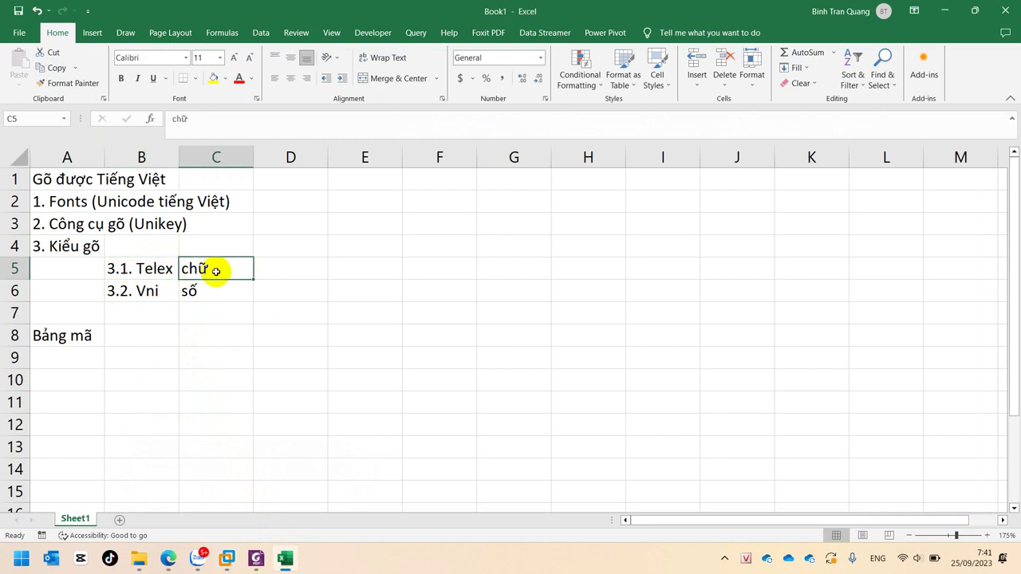
{"action": "left_click", "coordinate": [137, 290]}
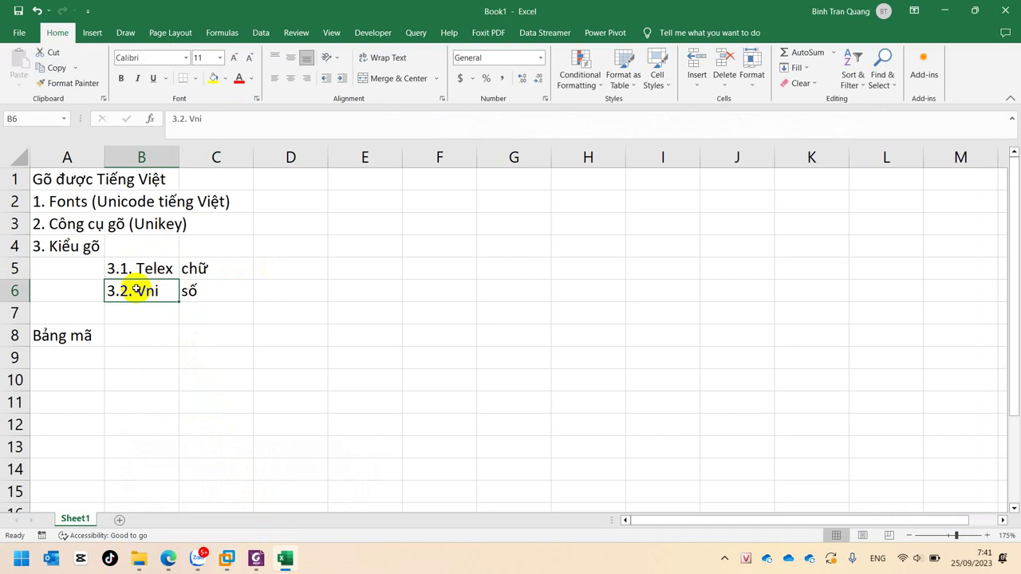
{"action": "left_click", "coordinate": [211, 291]}
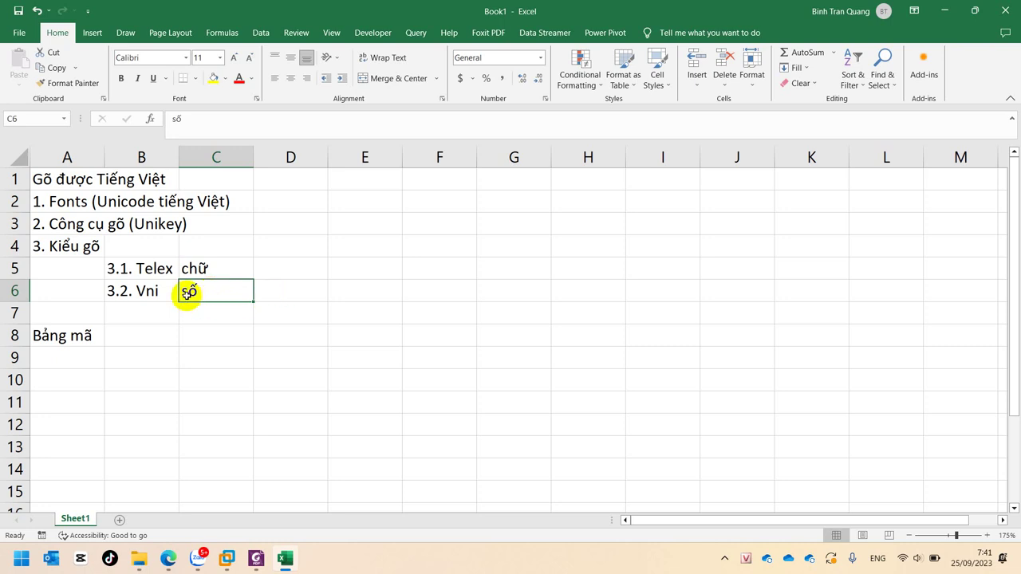
{"action": "left_click_drag", "start_coordinate": [143, 268], "coordinate": [210, 284]}
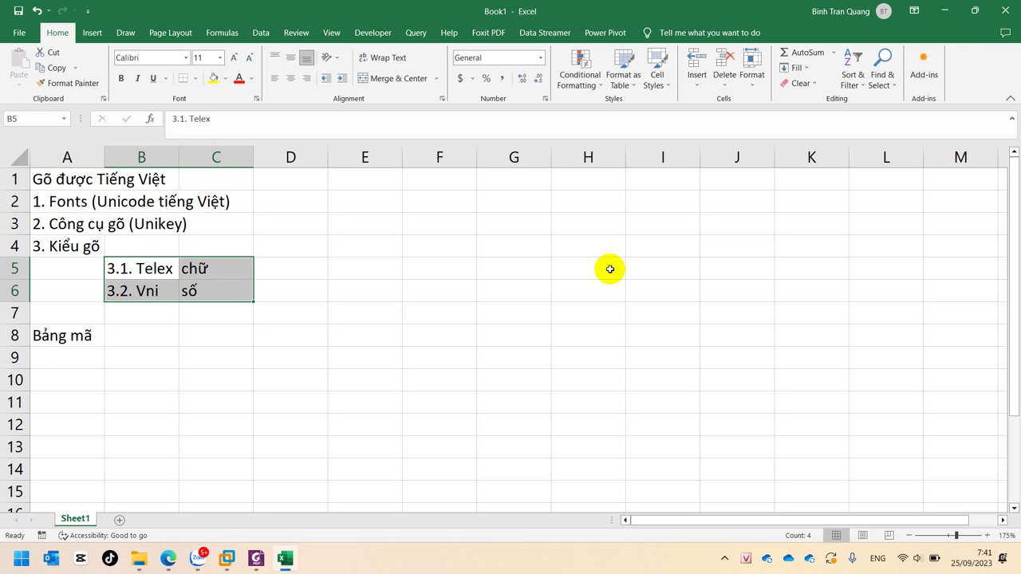
{"action": "left_click", "coordinate": [131, 269]}
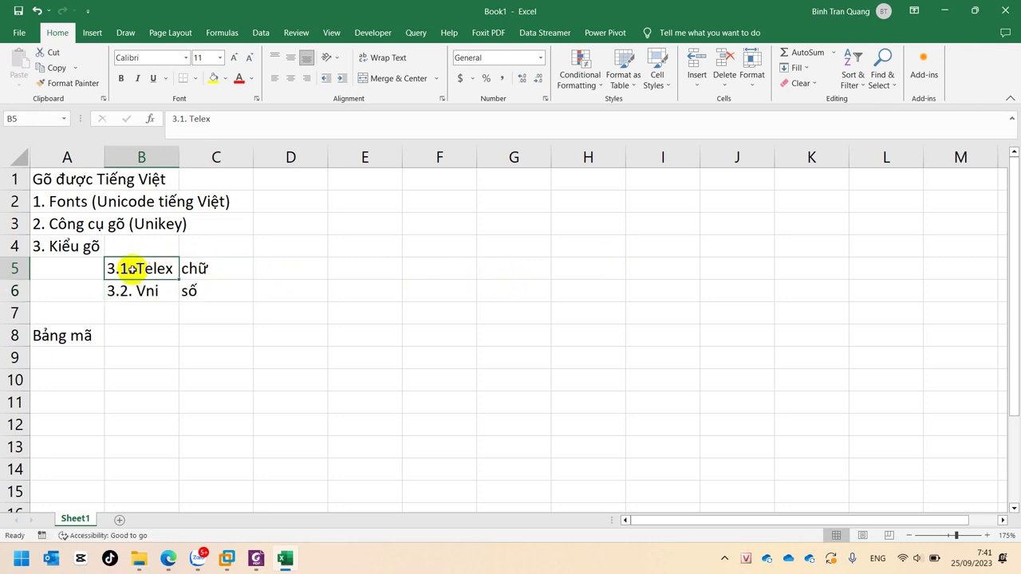
{"action": "left_click", "coordinate": [198, 269]}
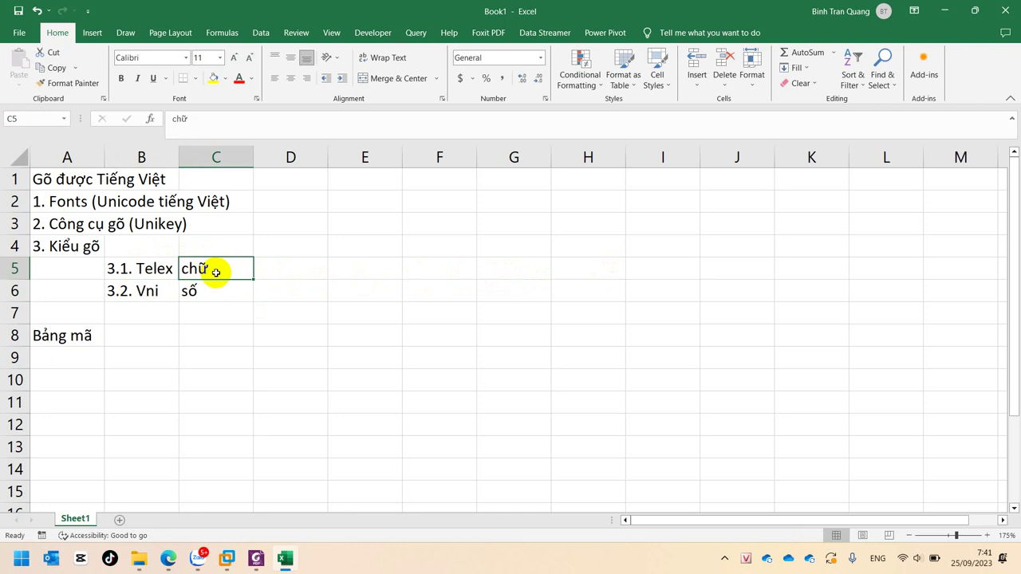
Enter the heading 'Fonts' in B8 and 'Unicode' in A9
{"action": "left_click", "coordinate": [77, 333]}
{"action": "left_click", "coordinate": [153, 327]}
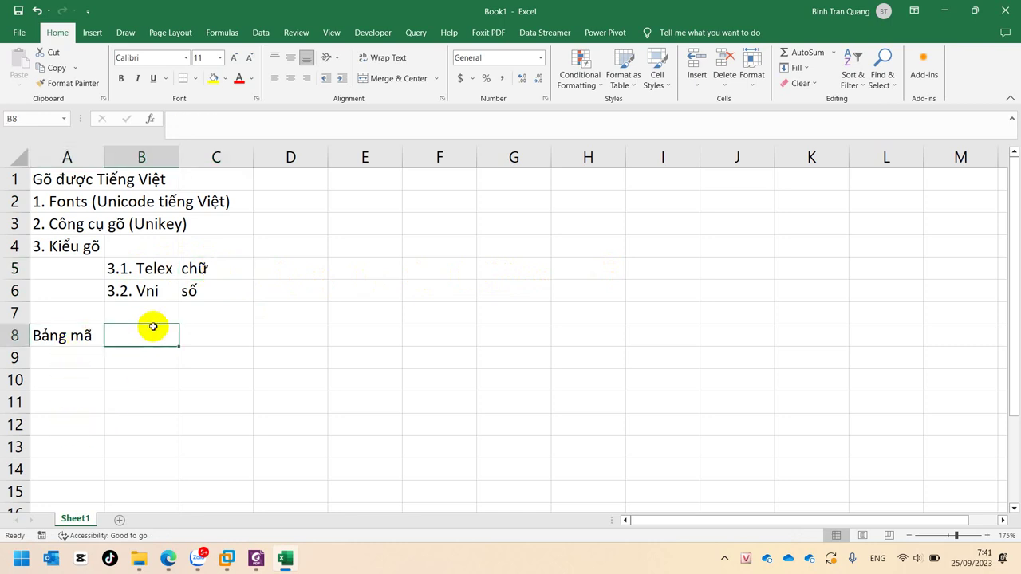
{"action": "type", "text": "Fonts"}
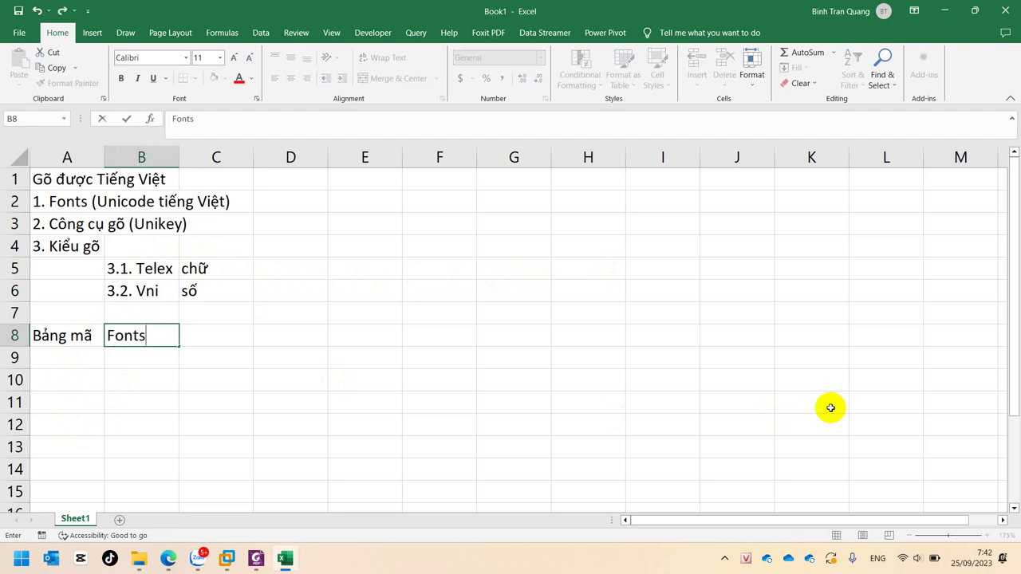
{"action": "left_click", "coordinate": [37, 360]}
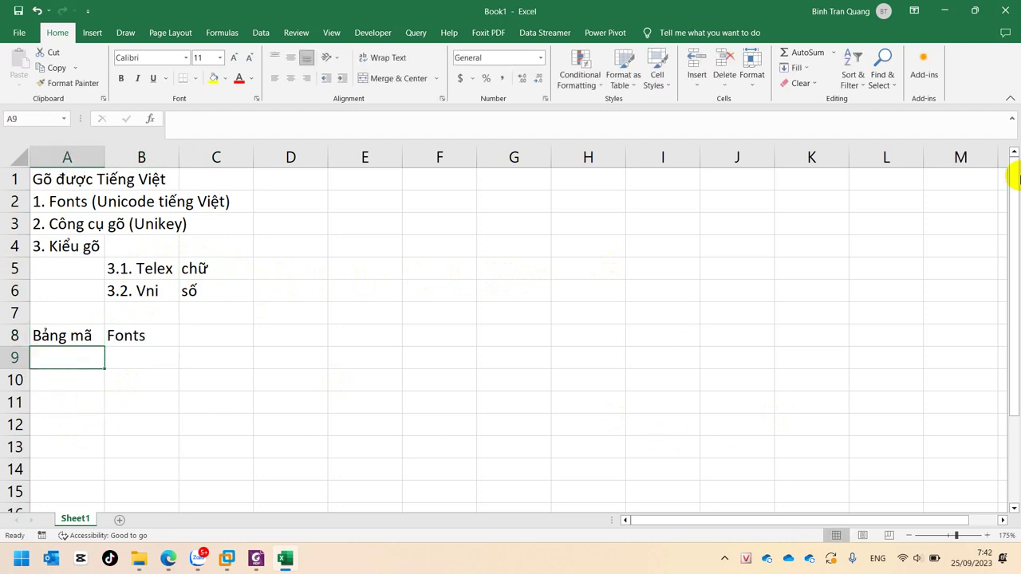
{"action": "type", "text": "Un"}
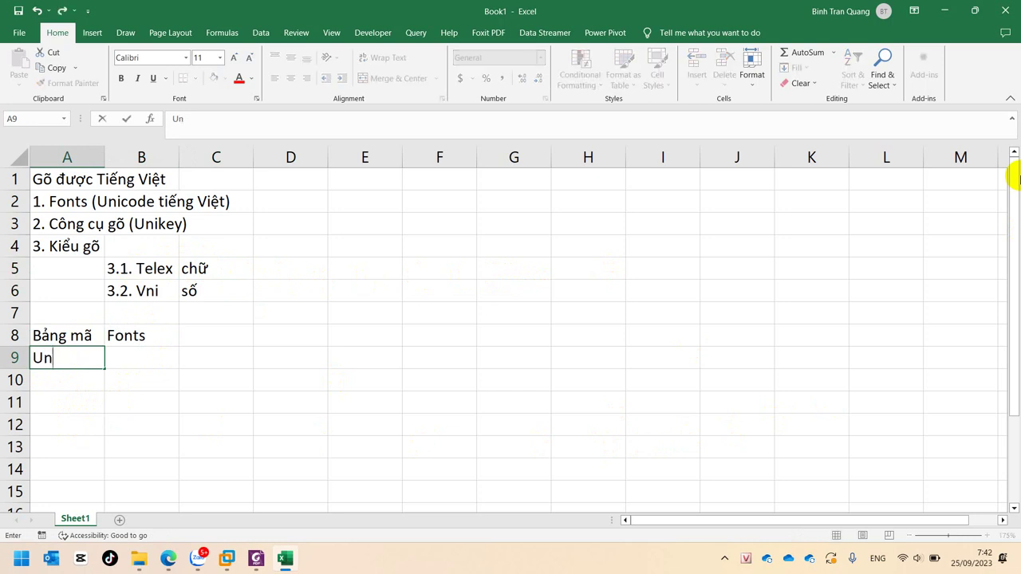
{"action": "type", "text": "icode"}
{"action": "key", "text": "Tab"}
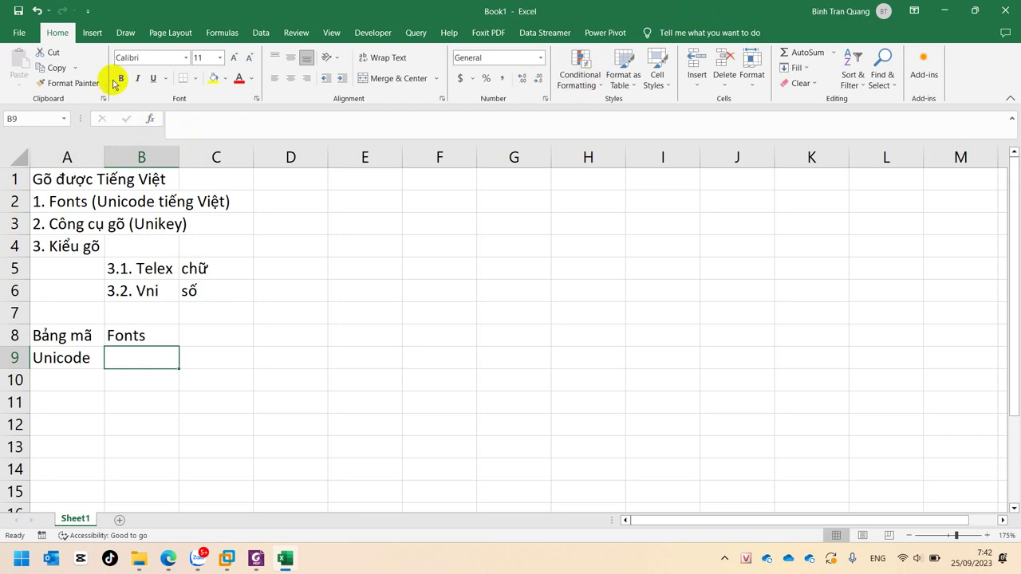
Paste 'Calibri' into B9 and set its font to Times New Roman
{"action": "left_click", "coordinate": [129, 57]}
{"action": "key", "text": "ctrl+c"}
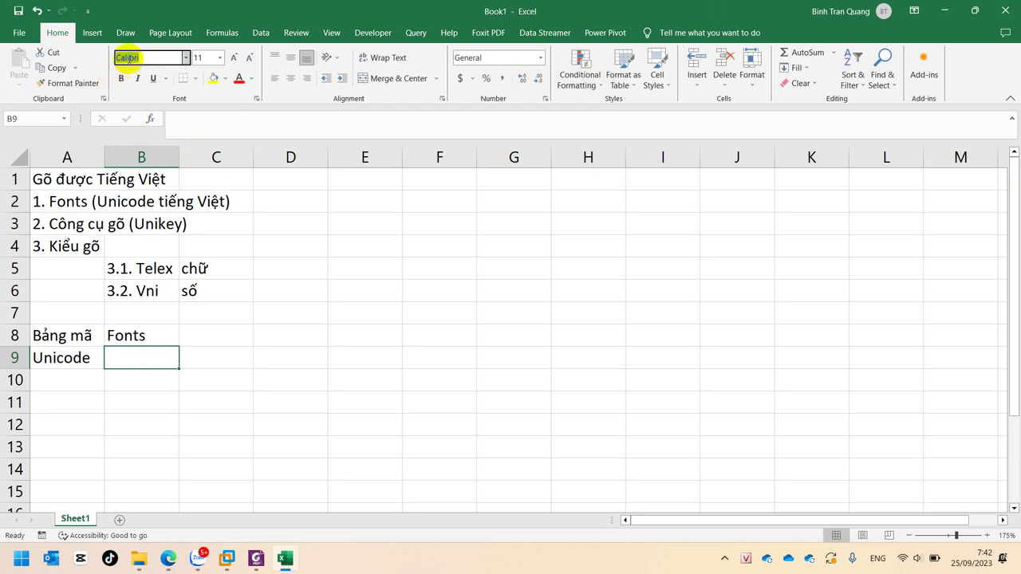
{"action": "double_click", "coordinate": [143, 355]}
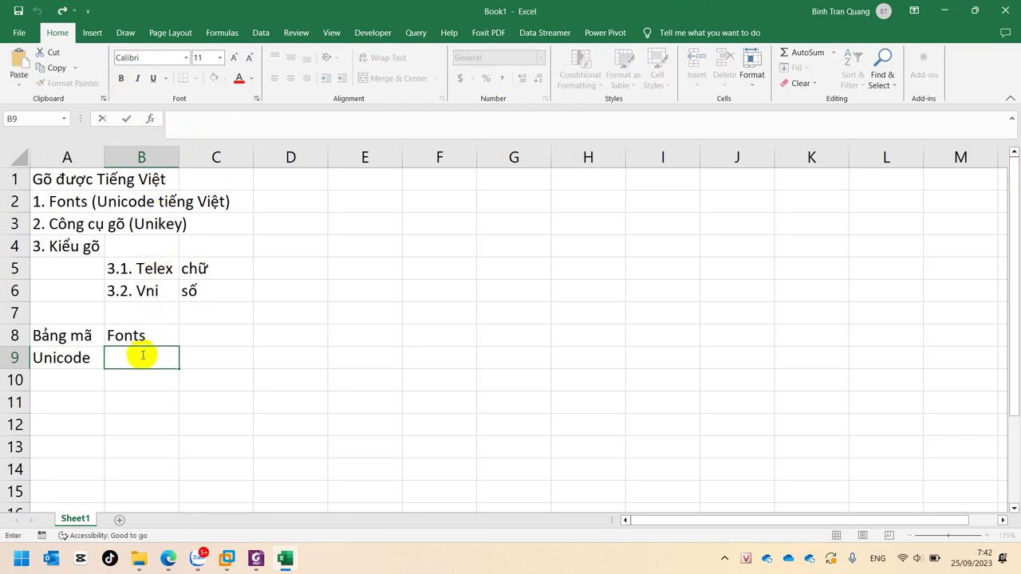
{"action": "key", "text": "ctrl+v"}
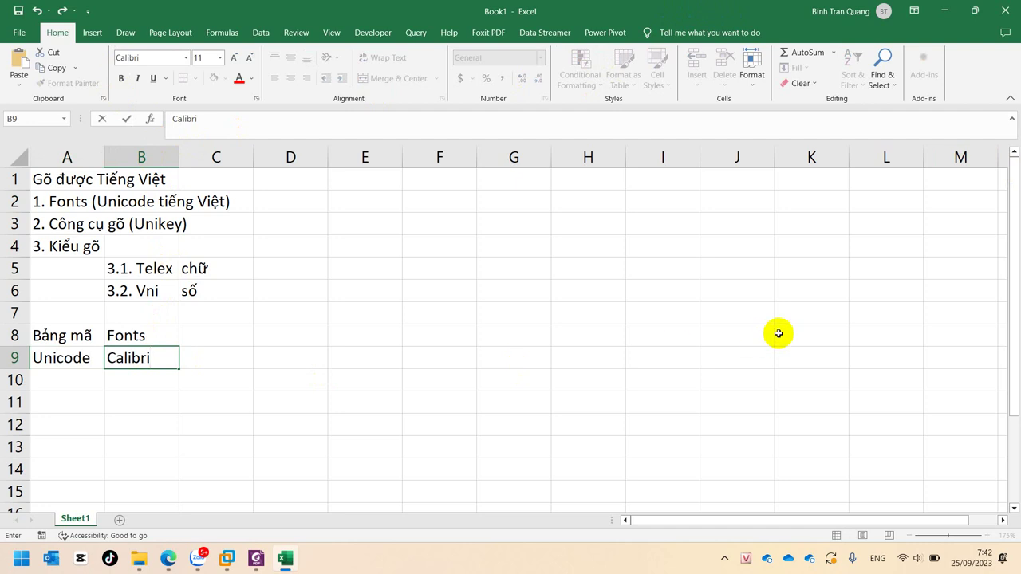
{"action": "left_click", "coordinate": [450, 335]}
{"action": "left_click", "coordinate": [162, 357]}
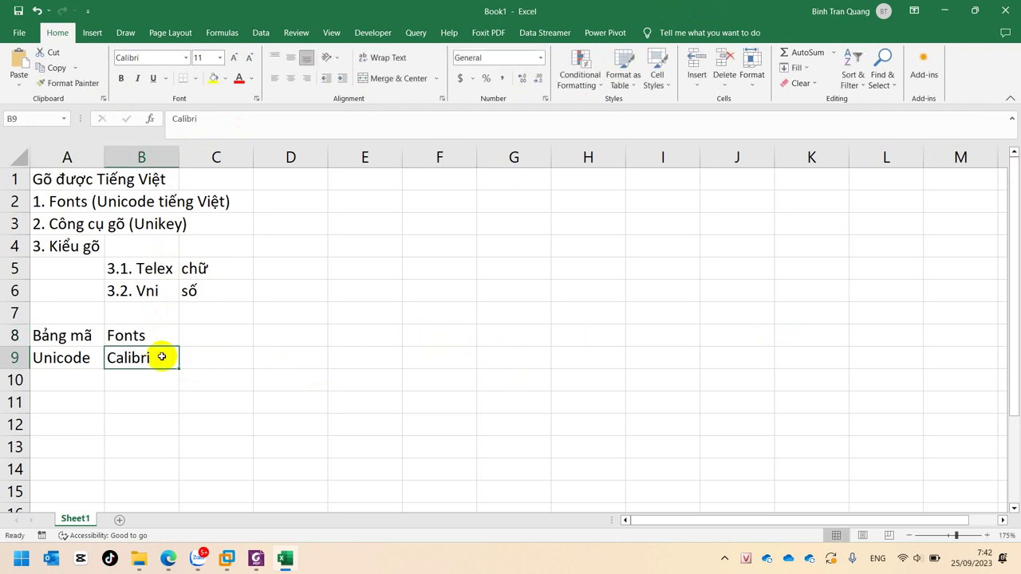
{"action": "left_click", "coordinate": [180, 58]}
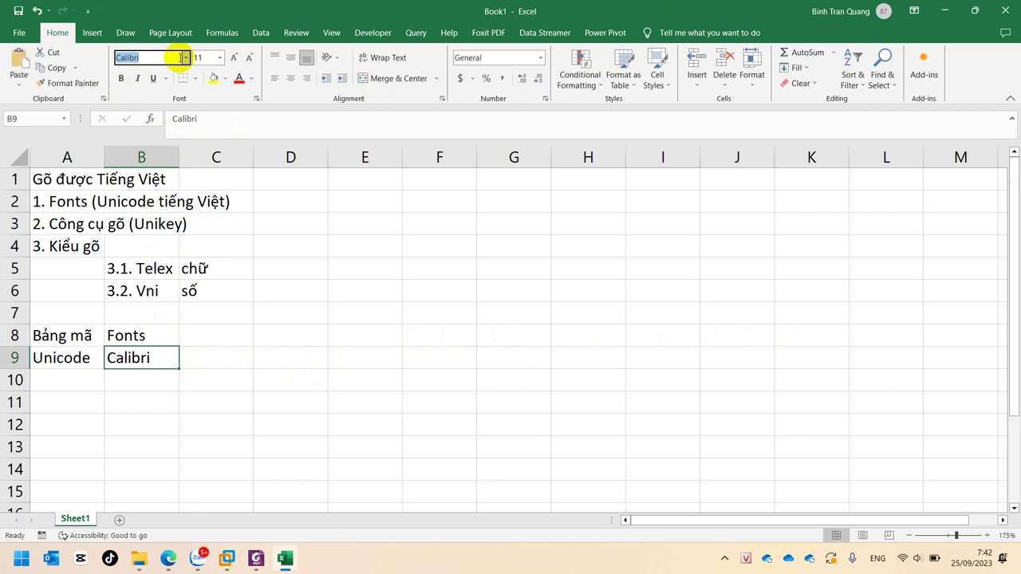
{"action": "type", "text": "Times New Roman"}
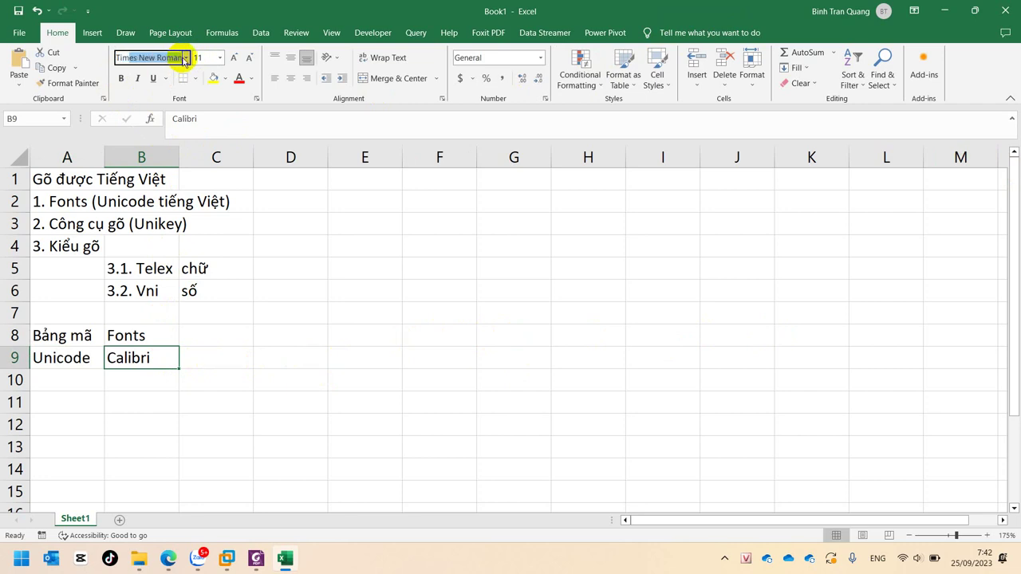
{"action": "key", "text": "Return"}
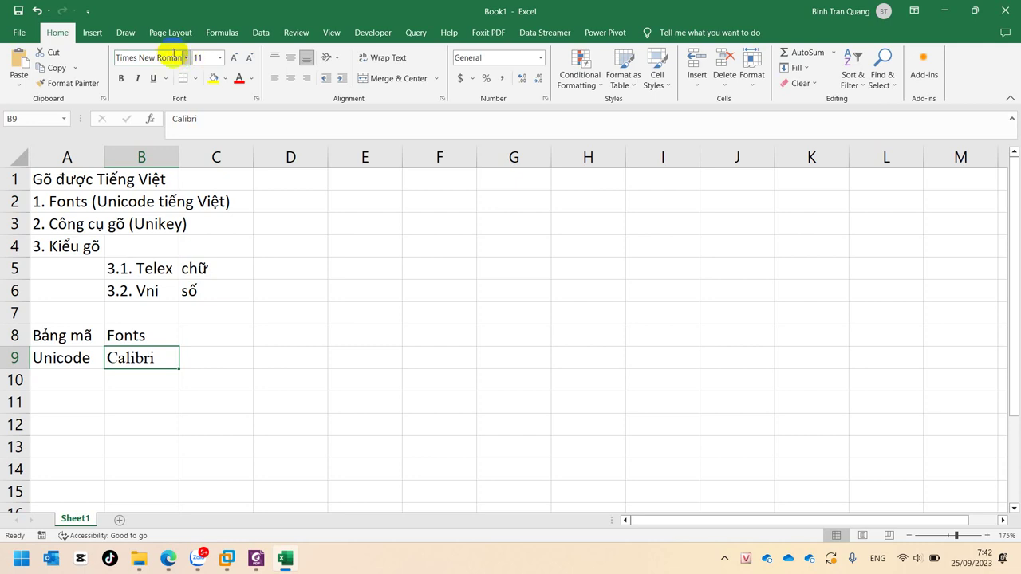
Append ', Times New Roman,' after Calibri in B9
{"action": "left_click", "coordinate": [156, 54]}
{"action": "key", "text": "ctrl+c"}
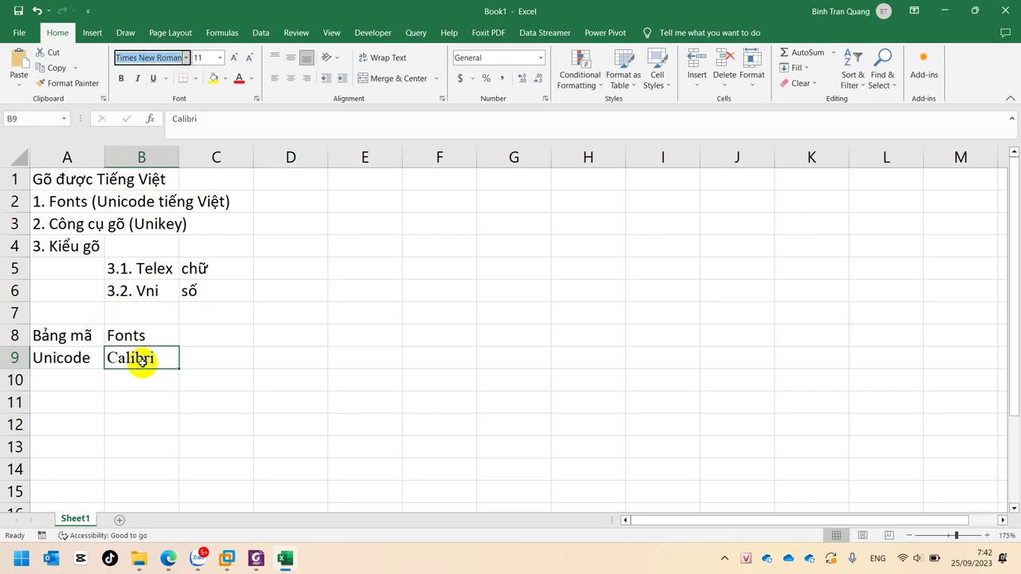
{"action": "left_click", "coordinate": [141, 361]}
{"action": "double_click", "coordinate": [158, 361]}
{"action": "type", "text": ","}
{"action": "key", "text": "ctrl+v"}
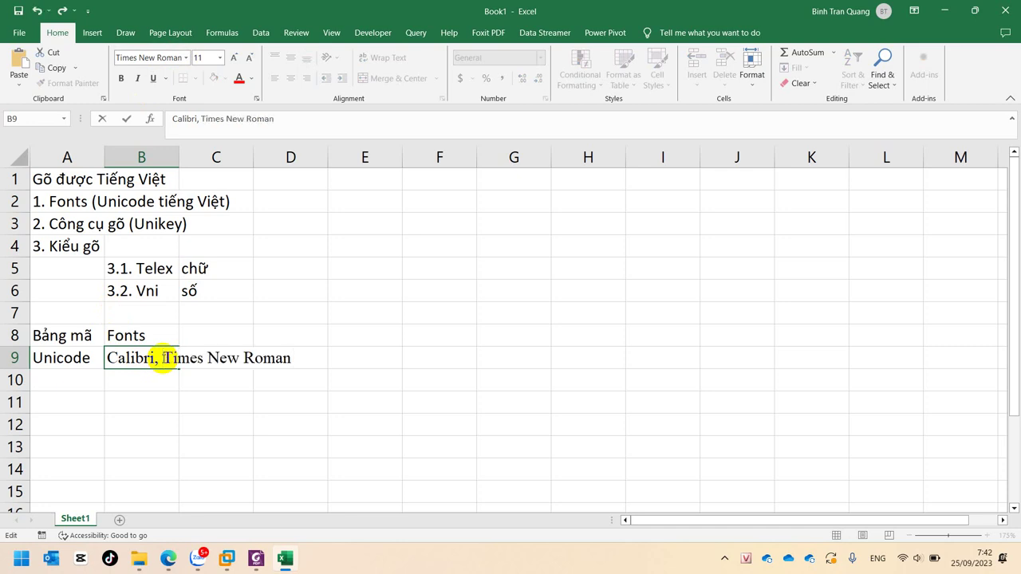
{"action": "type", "text": ","}
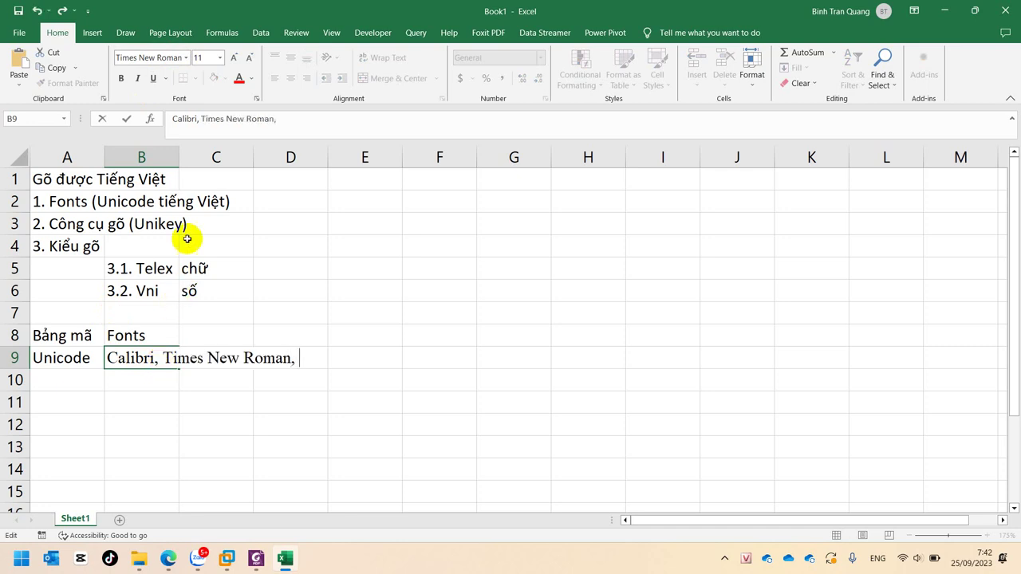
{"action": "left_click", "coordinate": [218, 242]}
{"action": "left_click", "coordinate": [132, 58]}
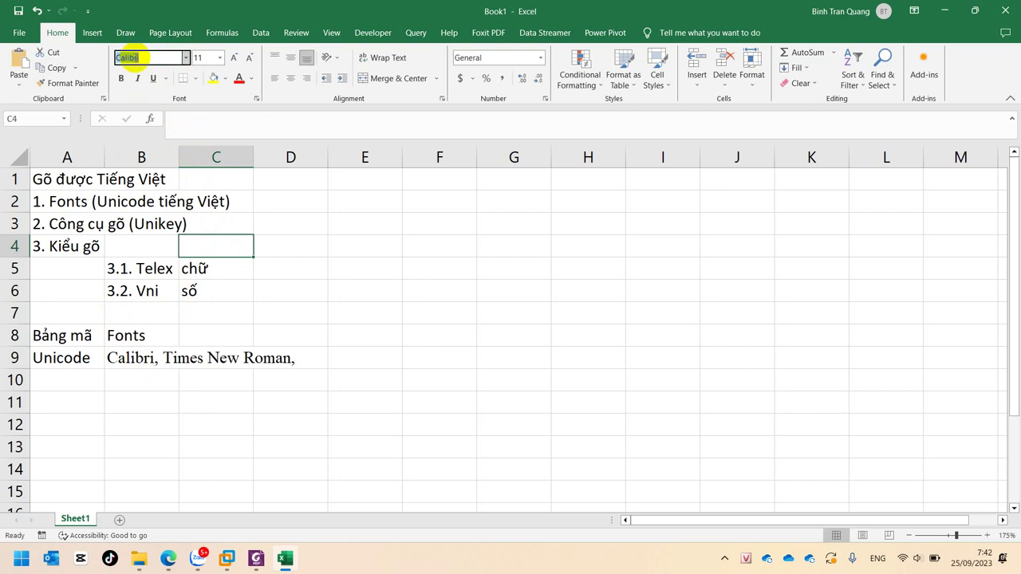
Append Arial to the font list in B9 so it reads 'Calibri, Times New Roman, Arial'
{"action": "type", "text": "Arial"}
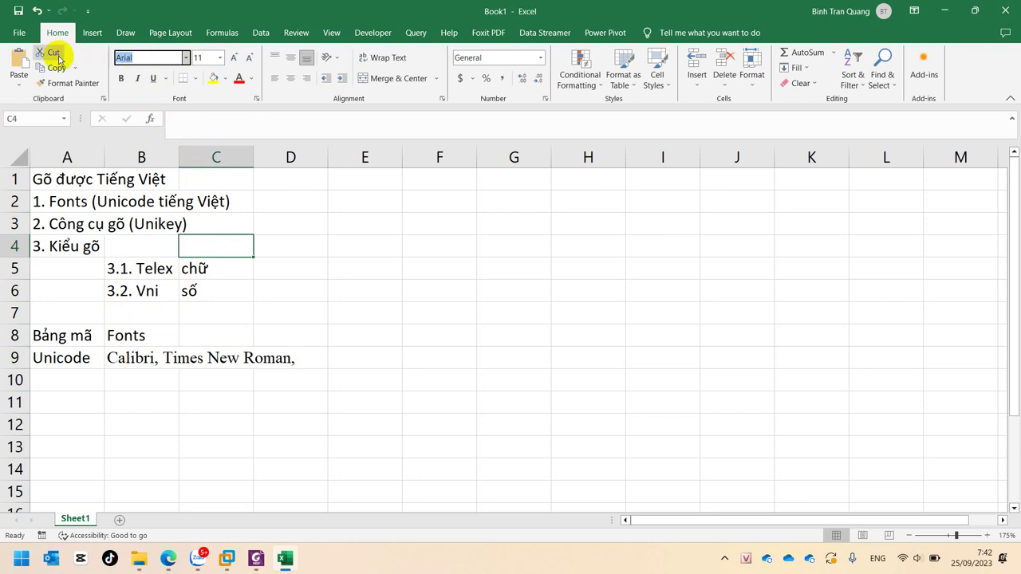
{"action": "left_click", "coordinate": [95, 357]}
{"action": "left_click", "coordinate": [157, 358]}
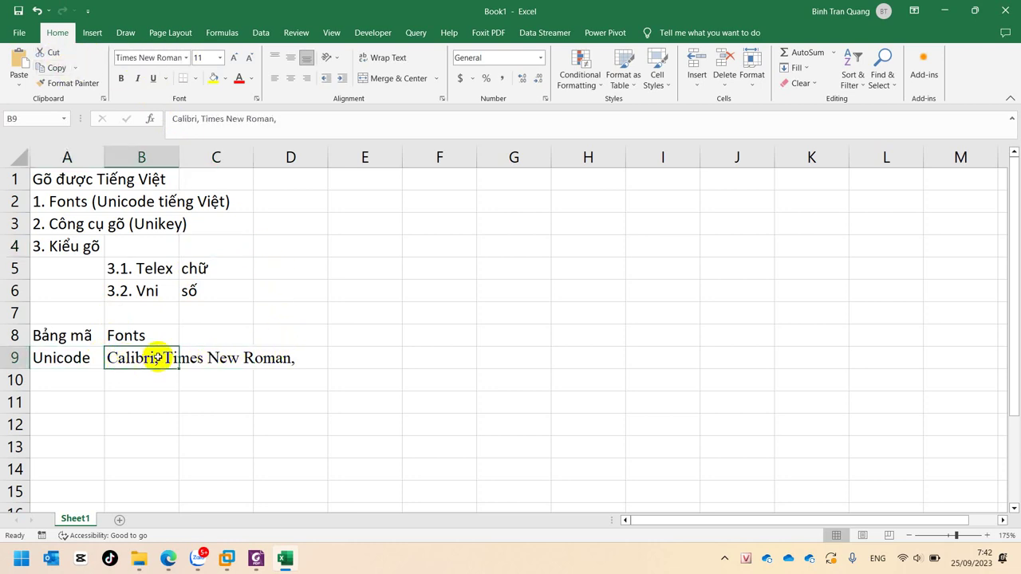
{"action": "left_click", "coordinate": [308, 118]}
{"action": "type", "text": "Arial"}
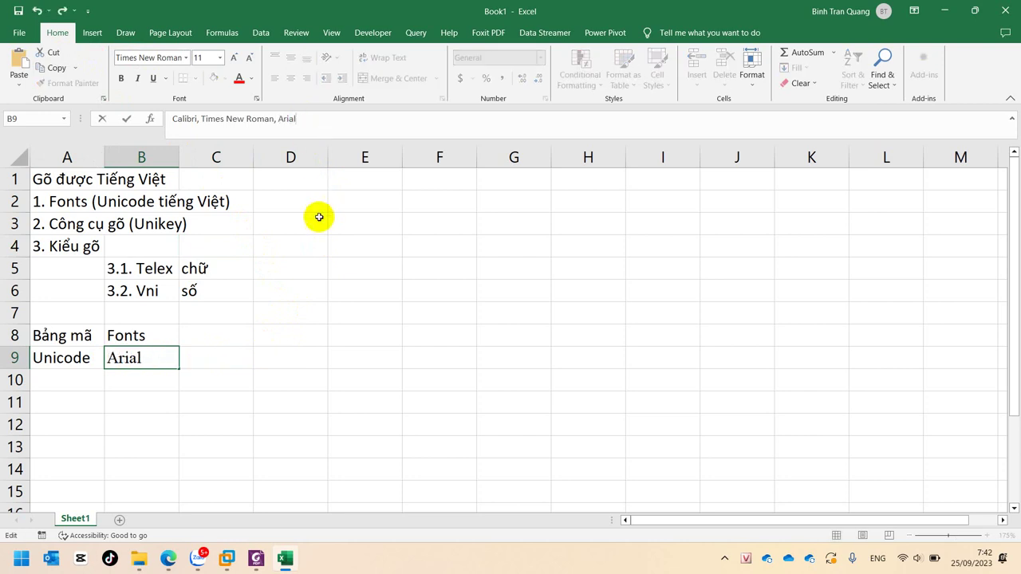
{"action": "left_click", "coordinate": [312, 217]}
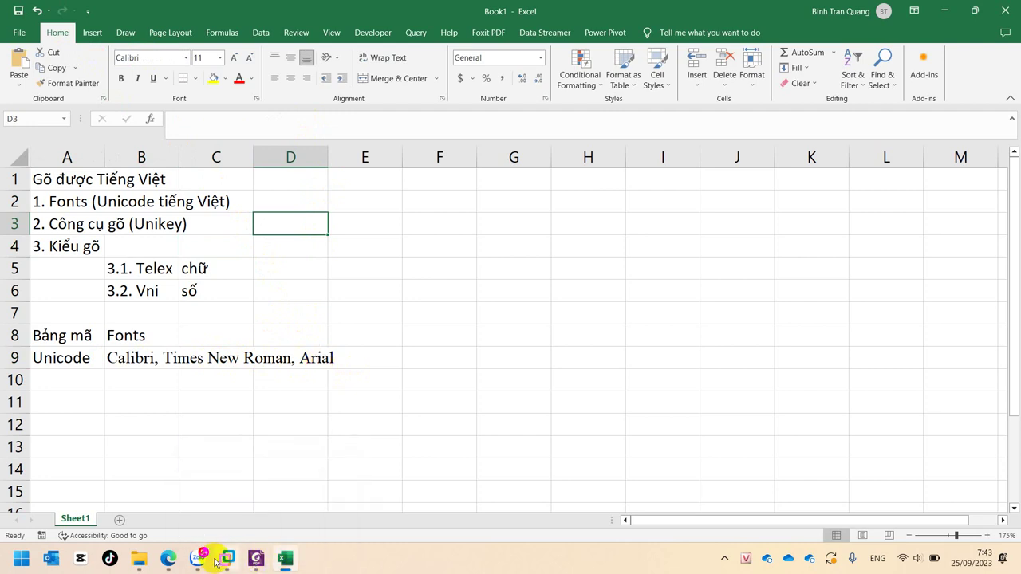
Copy the B9 font list into B10
{"action": "left_click", "coordinate": [191, 358]}
{"action": "left_click", "coordinate": [142, 357]}
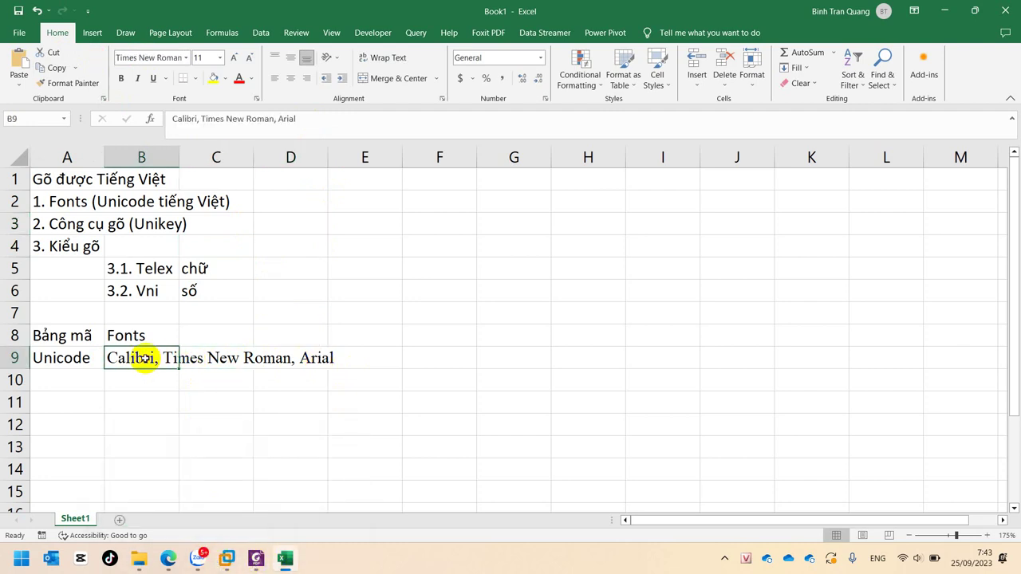
{"action": "key", "text": "ctrl+c"}
{"action": "left_click", "coordinate": [141, 380]}
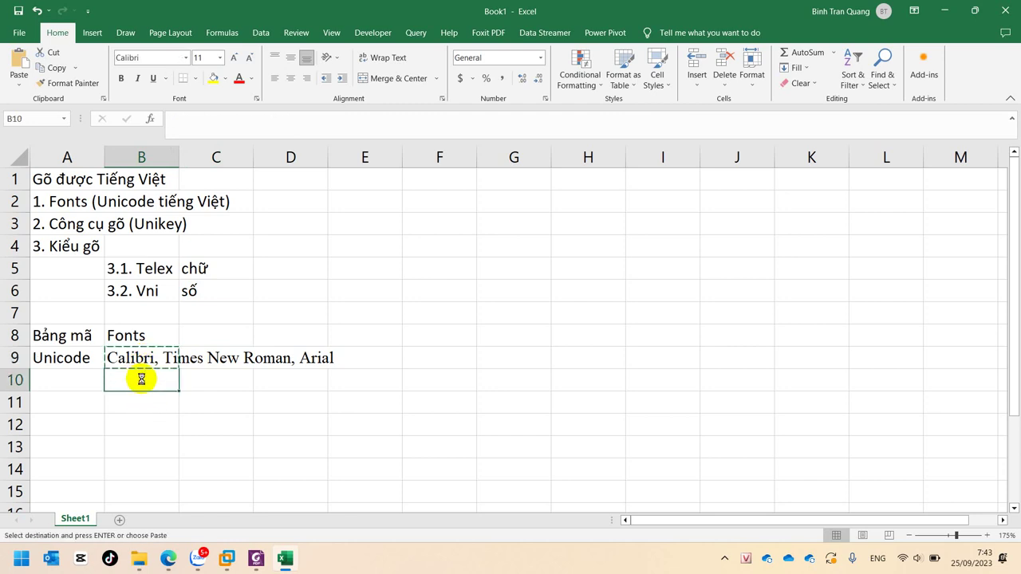
{"action": "key", "text": "ctrl+v"}
{"action": "key", "text": "Escape"}
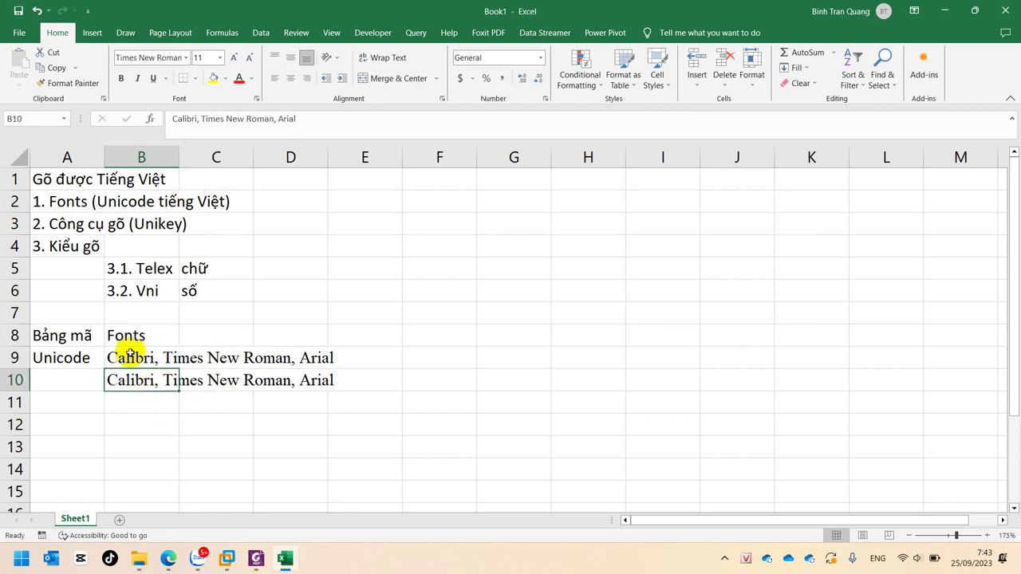
Set cell B10's font to Arial
{"action": "left_click", "coordinate": [130, 356]}
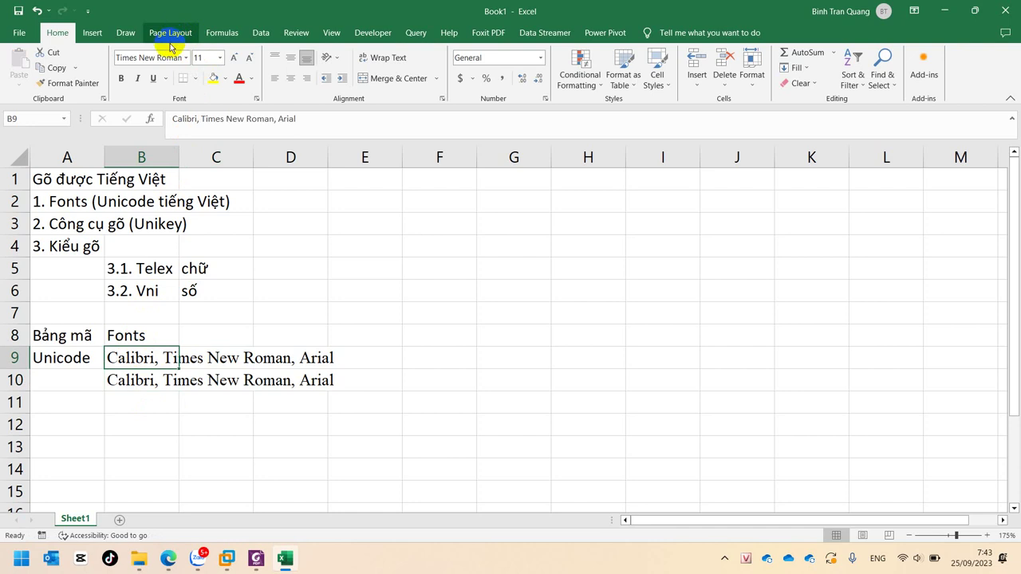
{"action": "left_click", "coordinate": [122, 392]}
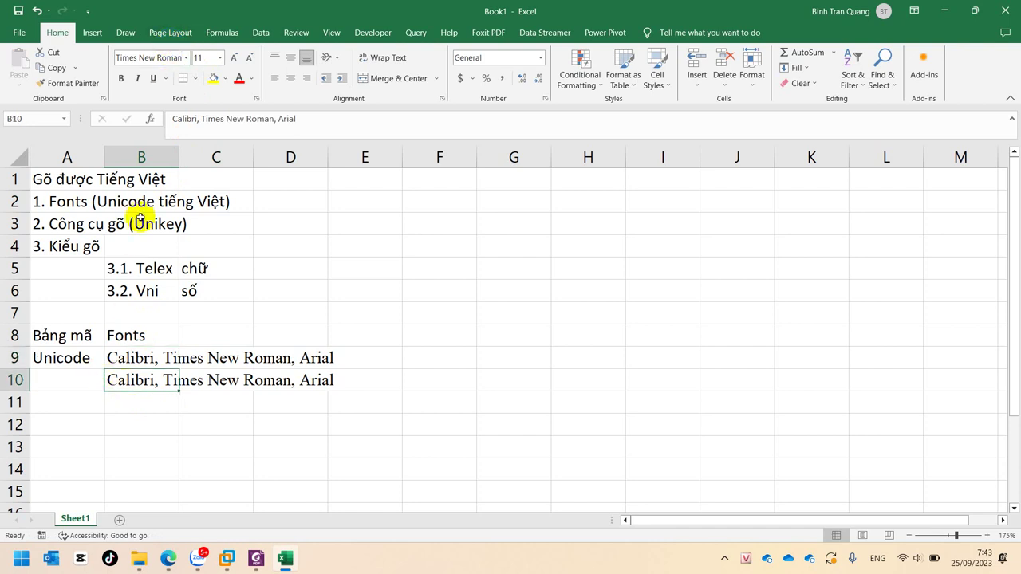
{"action": "left_click", "coordinate": [160, 57]}
{"action": "type", "text": "Arial"}
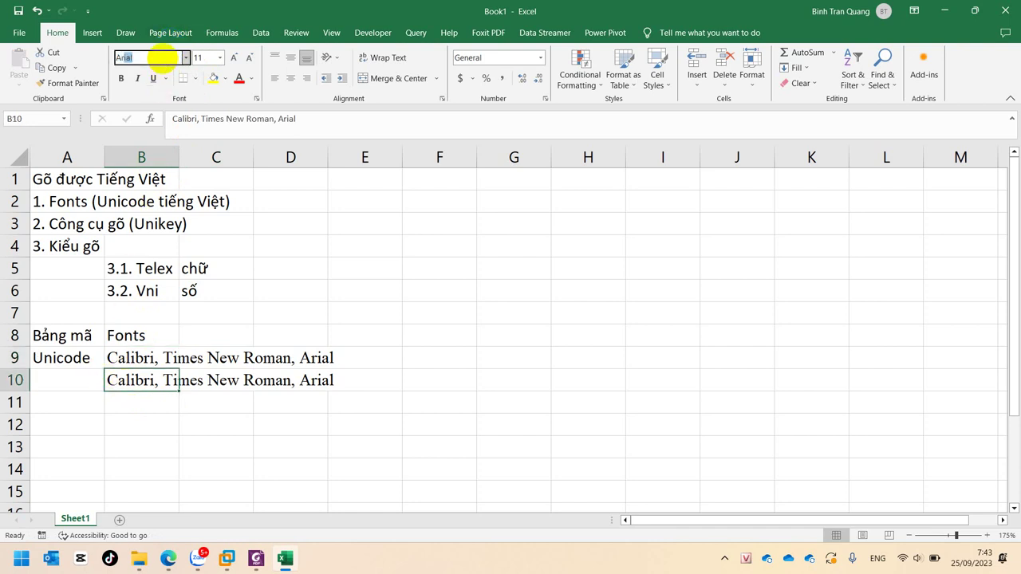
{"action": "key", "text": "Return"}
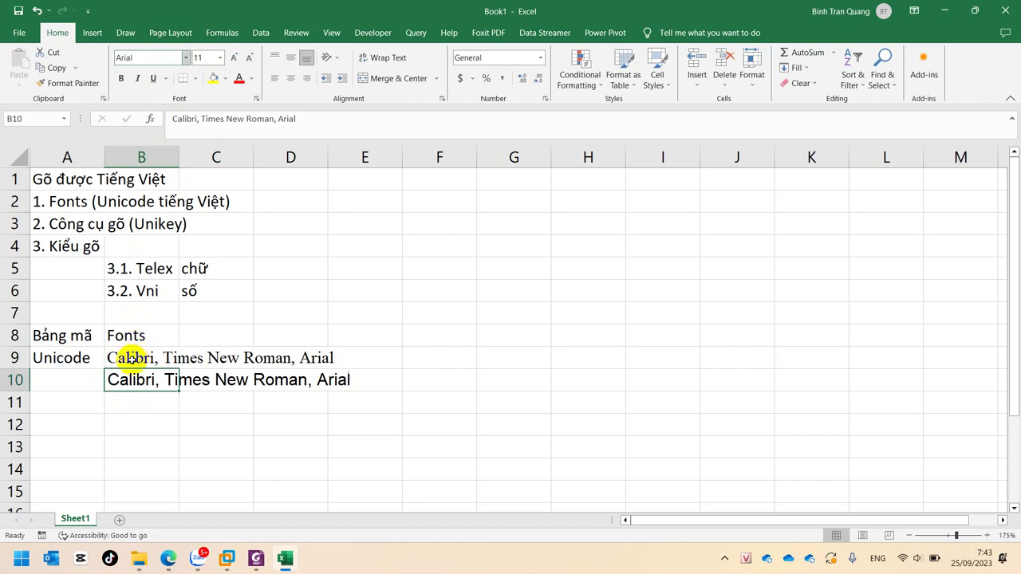
{"action": "left_click", "coordinate": [177, 404]}
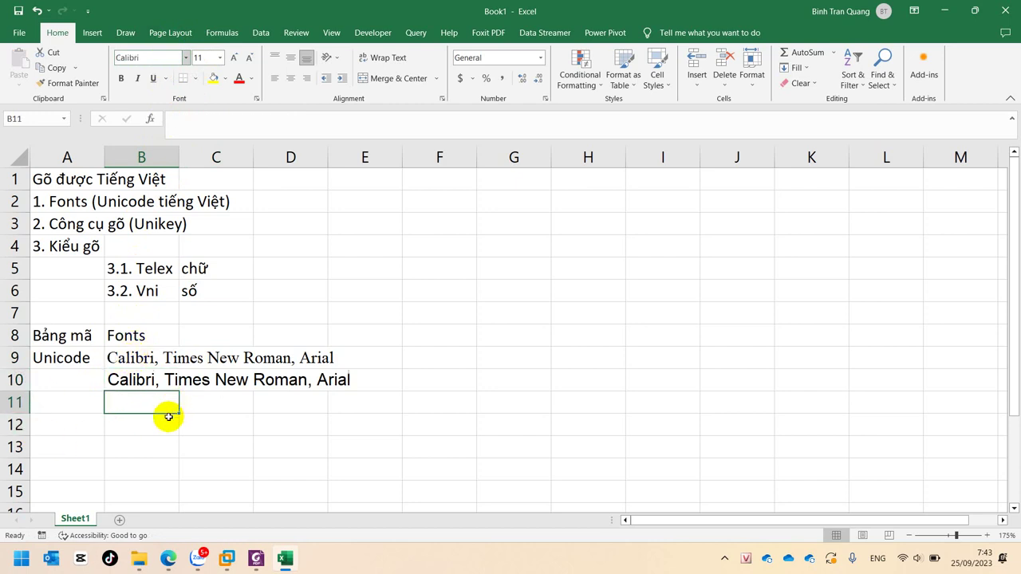
Compare the fonts of B9 and B10: Times New Roman versus Arial
{"action": "scroll", "coordinate": [168, 416], "scroll_direction": "up", "scroll_amount": 7}
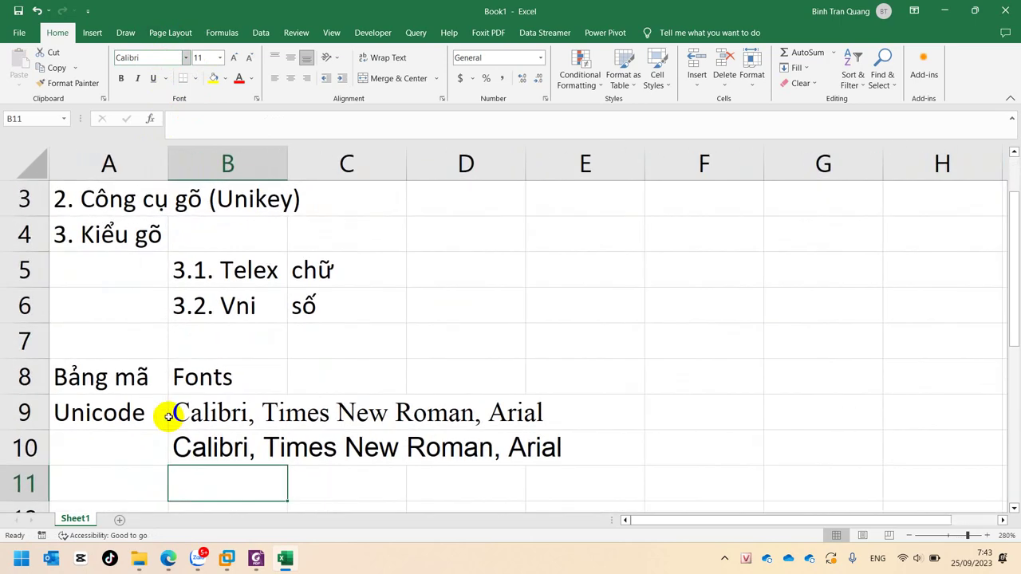
{"action": "scroll", "coordinate": [168, 416], "scroll_direction": "up", "scroll_amount": 1}
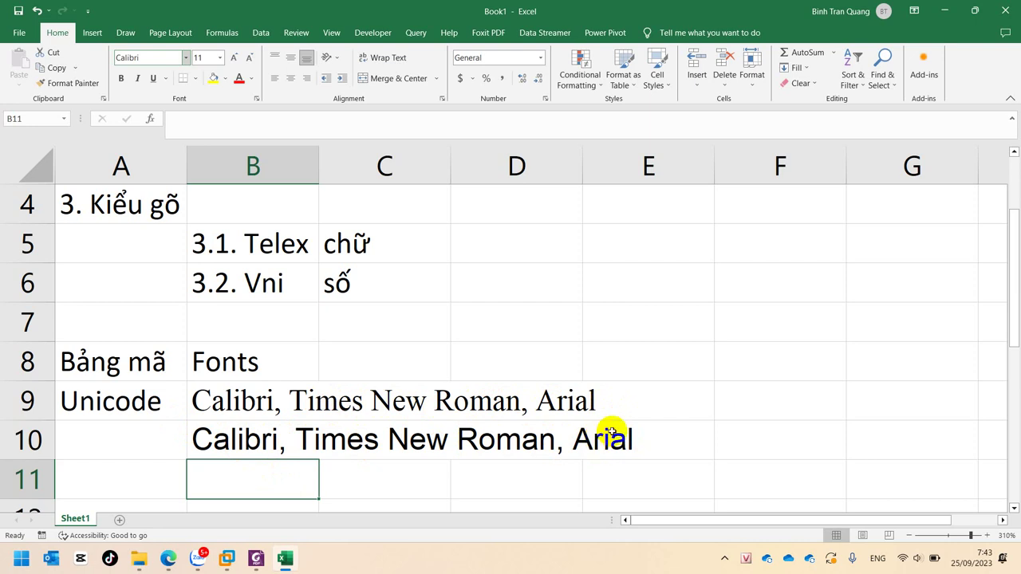
{"action": "left_click", "coordinate": [256, 392]}
{"action": "left_click", "coordinate": [243, 437]}
{"action": "left_click", "coordinate": [236, 402]}
{"action": "left_click", "coordinate": [223, 426]}
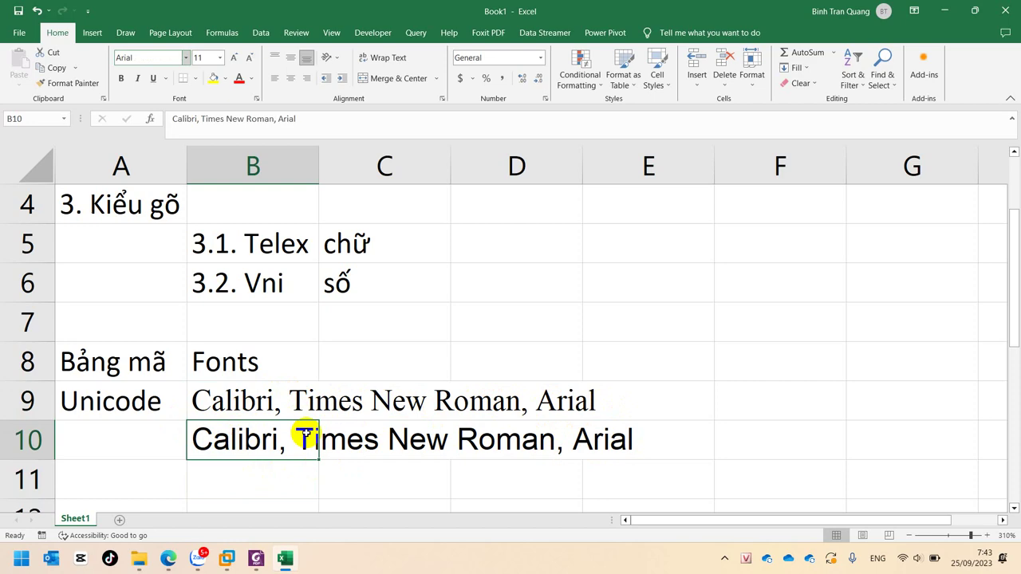
{"action": "scroll", "coordinate": [305, 433], "scroll_direction": "up", "scroll_amount": 6, "text": "ctrl"}
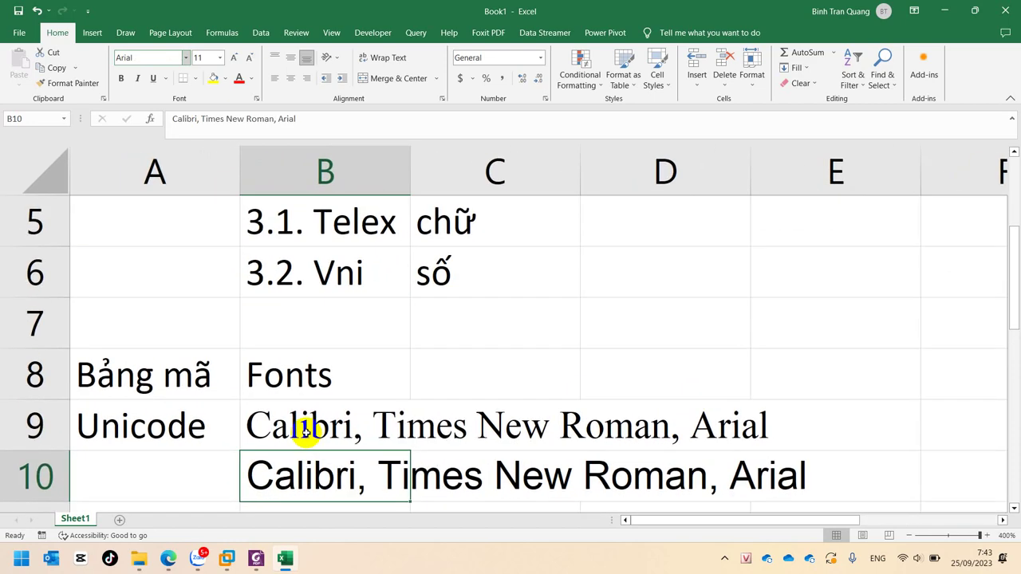
{"action": "scroll", "coordinate": [381, 454], "scroll_direction": "down", "scroll_amount": 3}
{"action": "scroll", "coordinate": [382, 455], "scroll_direction": "up", "scroll_amount": 3}
{"action": "left_click", "coordinate": [274, 426]}
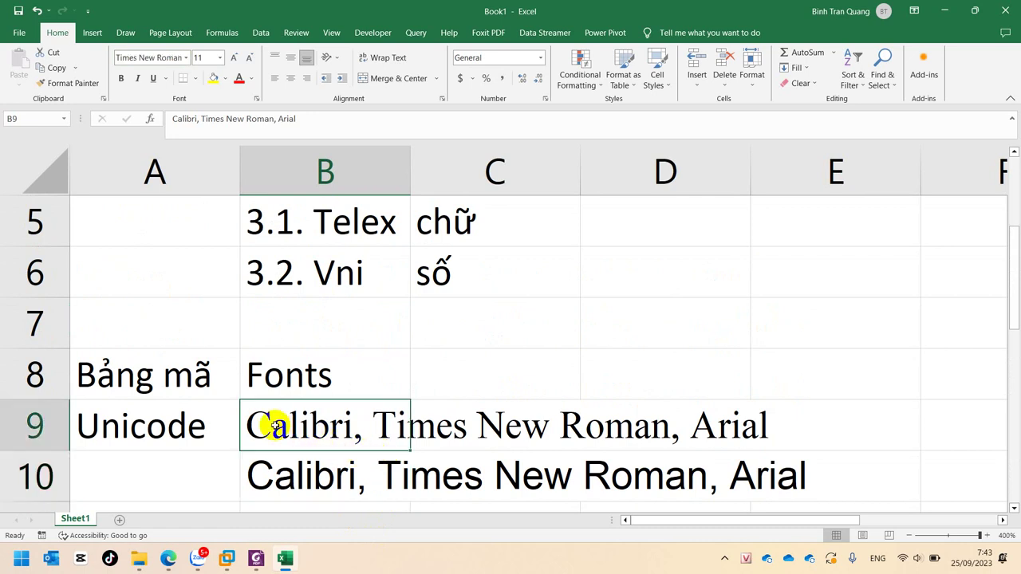
{"action": "left_click", "coordinate": [274, 472]}
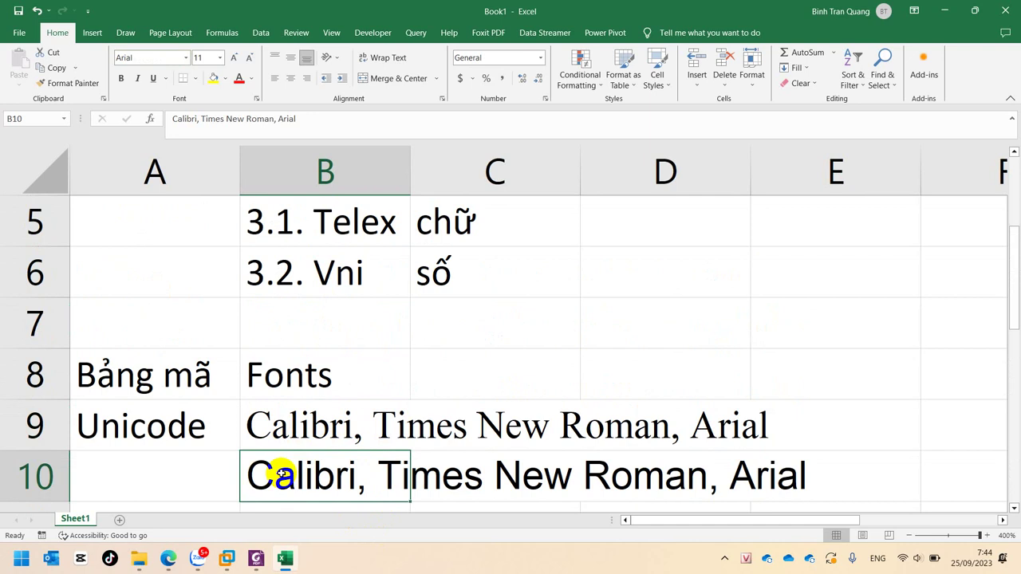
Zoom the sheet and recheck the fonts of row 9 and the Arial copy in B10
{"action": "scroll", "coordinate": [281, 474], "scroll_direction": "down", "scroll_amount": 10}
{"action": "scroll", "coordinate": [280, 474], "scroll_direction": "down", "scroll_amount": 3}
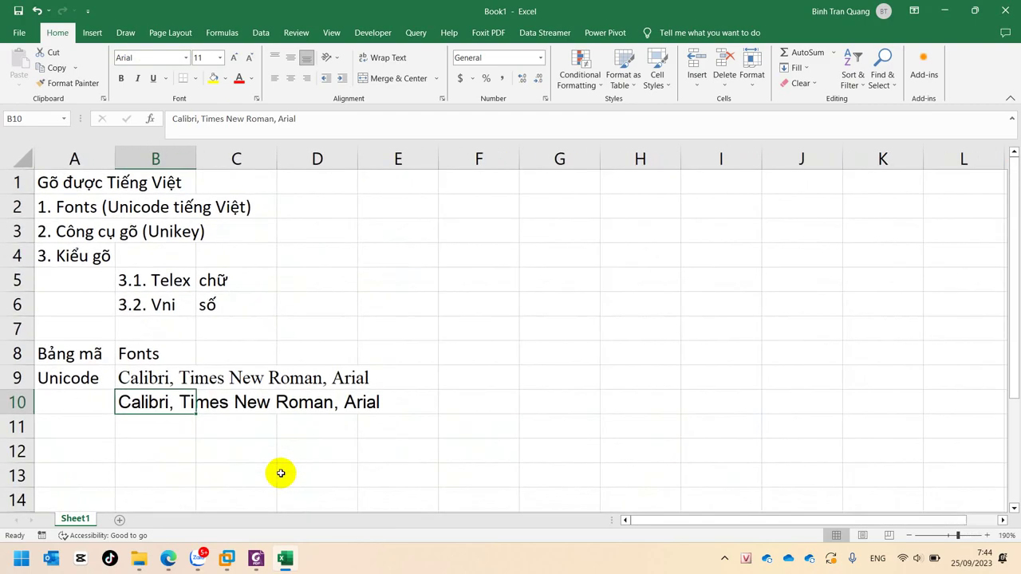
{"action": "scroll", "coordinate": [281, 474], "scroll_direction": "down", "scroll_amount": 3}
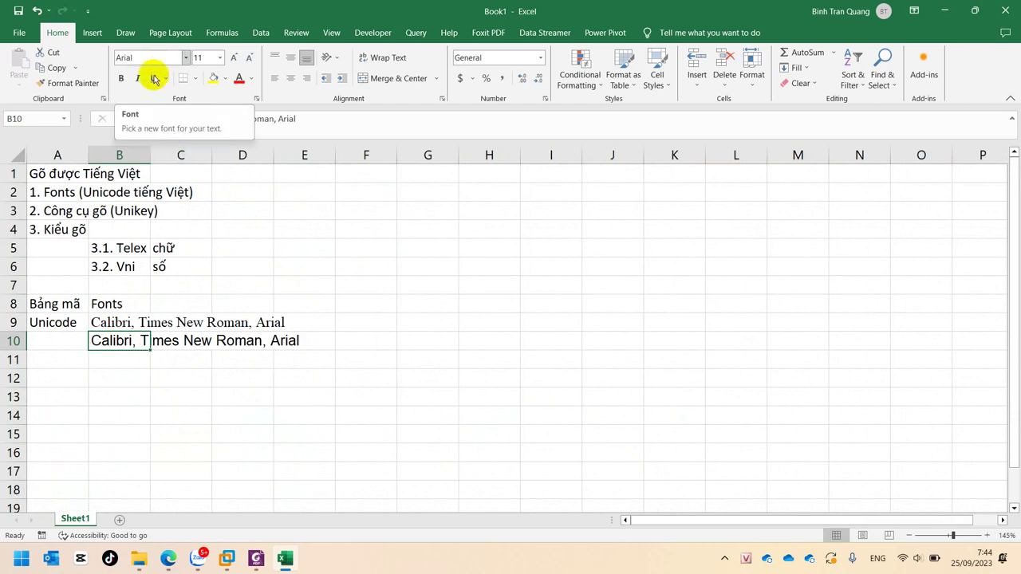
{"action": "left_click", "coordinate": [111, 323]}
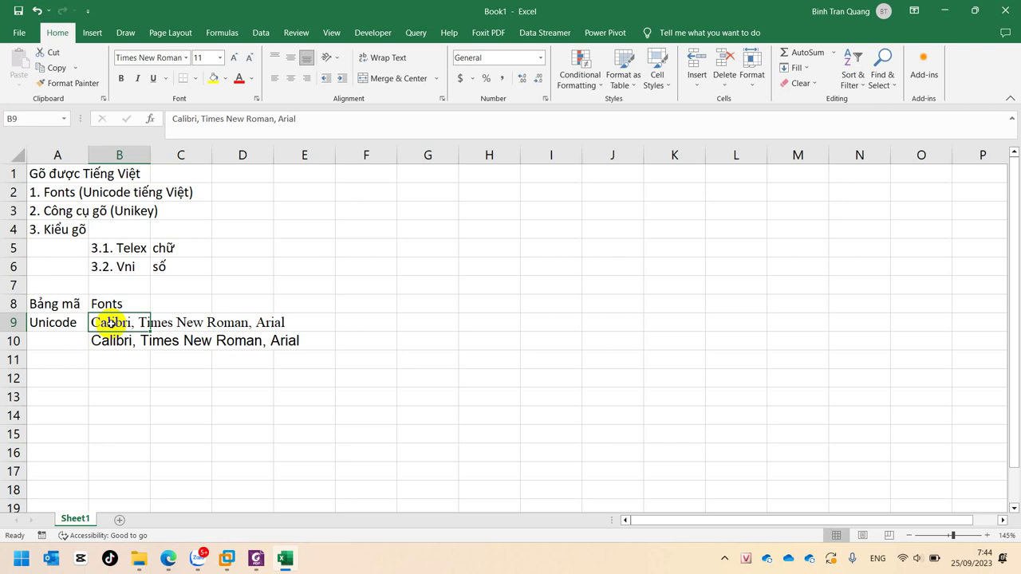
{"action": "left_click", "coordinate": [40, 323]}
{"action": "left_click", "coordinate": [108, 322]}
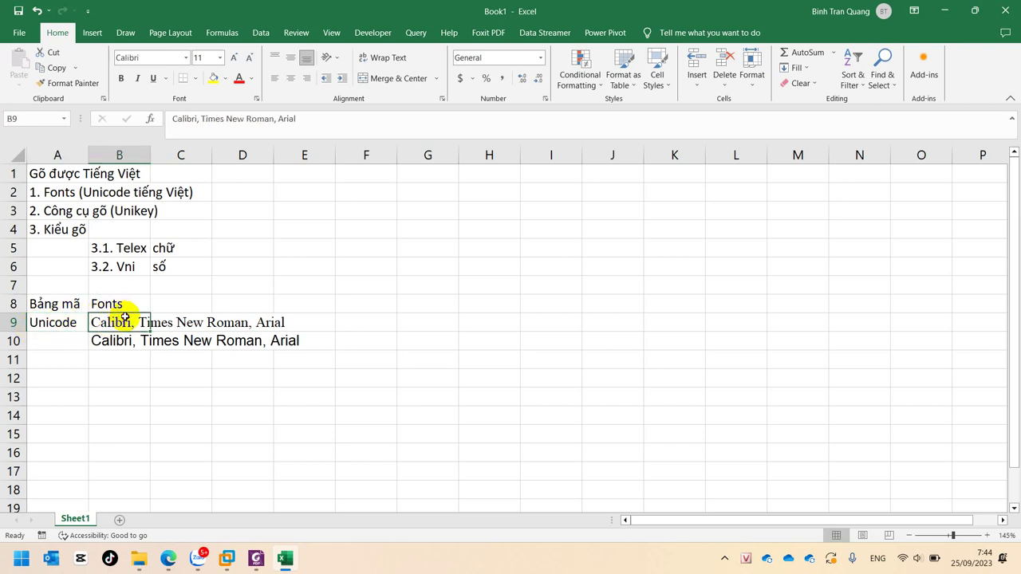
{"action": "left_click", "coordinate": [126, 341]}
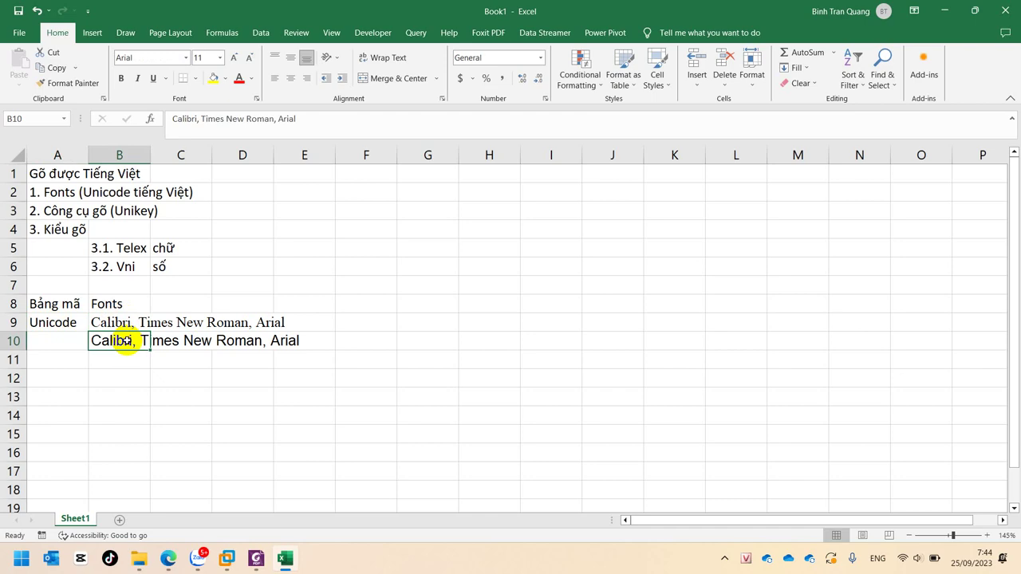
{"action": "scroll", "coordinate": [126, 340], "scroll_direction": "up", "scroll_amount": 2, "text": "ctrl"}
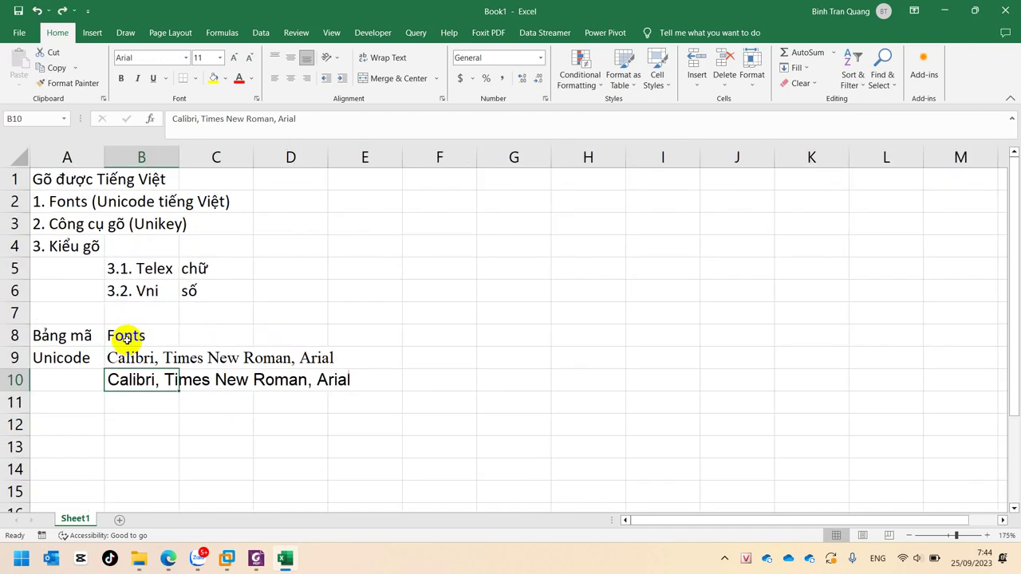
{"action": "scroll", "coordinate": [126, 337], "scroll_direction": "down", "scroll_amount": 3, "text": "ctrl"}
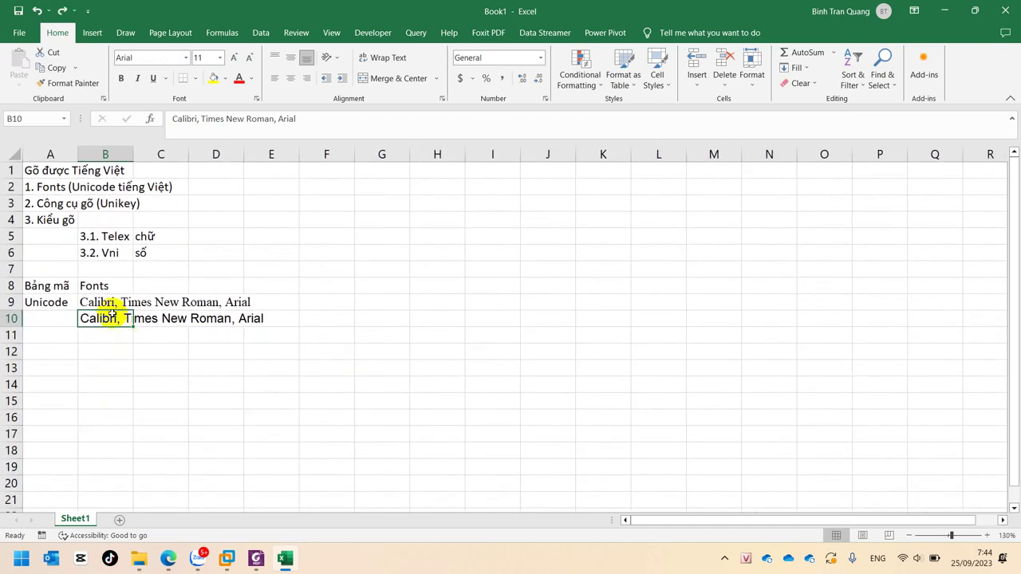
Clear B10, switch UniKey to the TCVN3 code table, and label A10 'TCVN3'
{"action": "key", "text": "ctrl+y"}
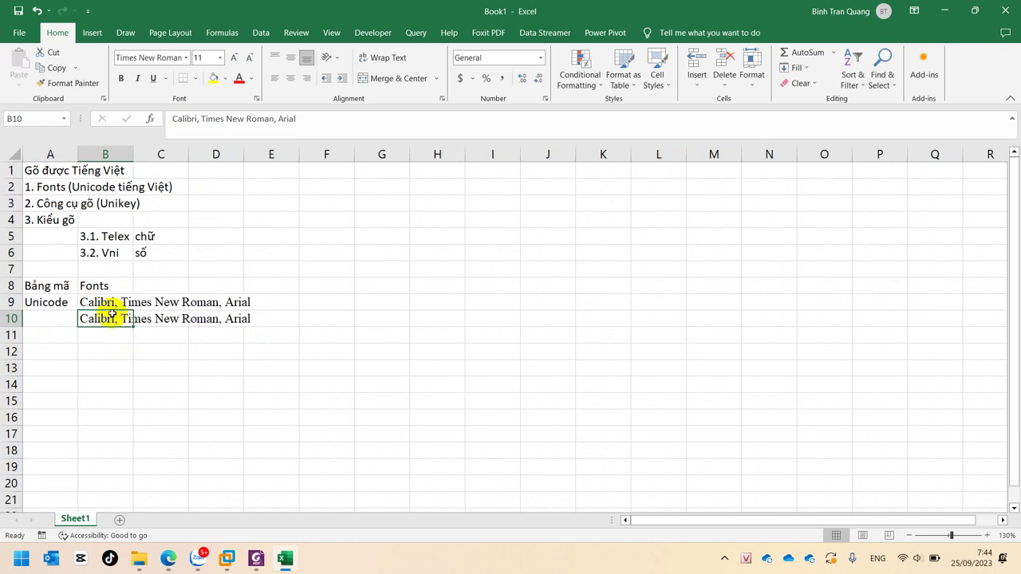
{"action": "key", "text": "Delete"}
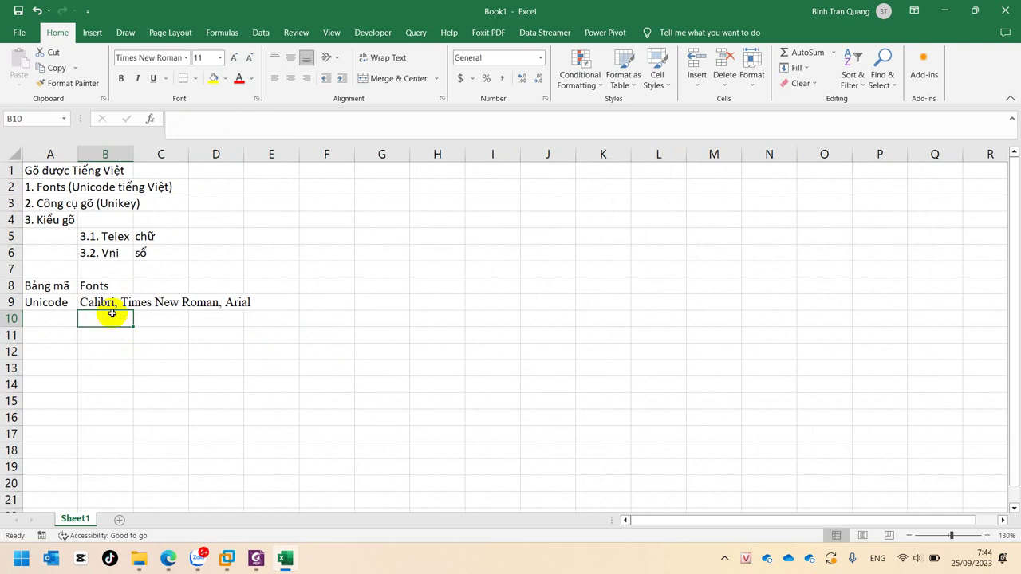
{"action": "left_click", "coordinate": [48, 320]}
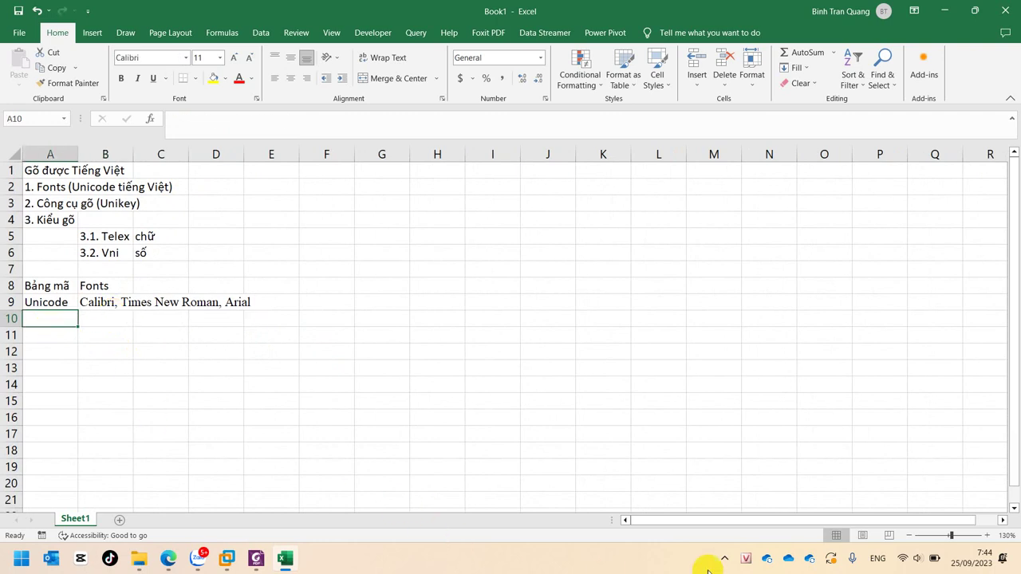
{"action": "right_click", "coordinate": [744, 558]}
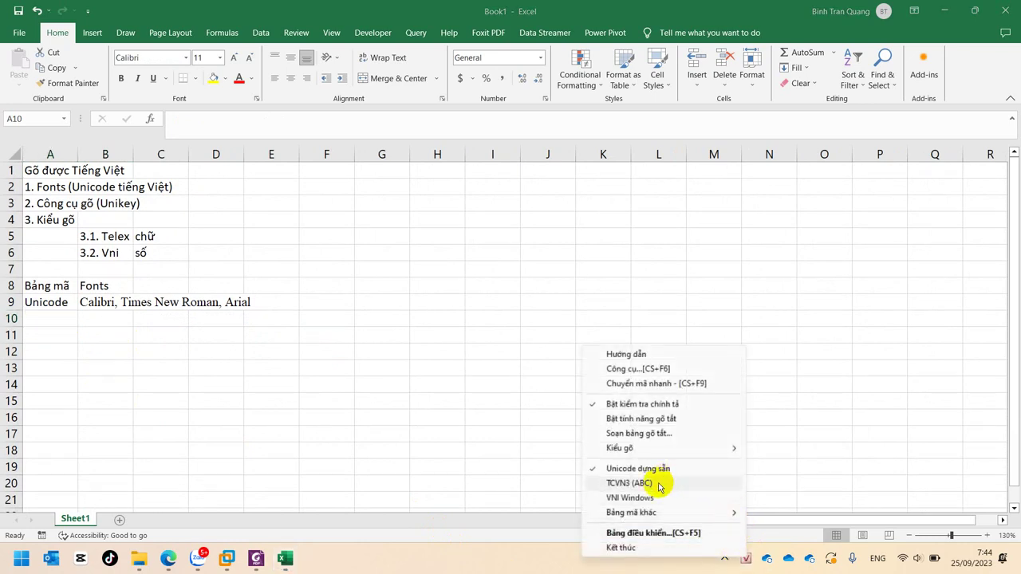
{"action": "left_click", "coordinate": [43, 317]}
{"action": "type", "text": "TC"}
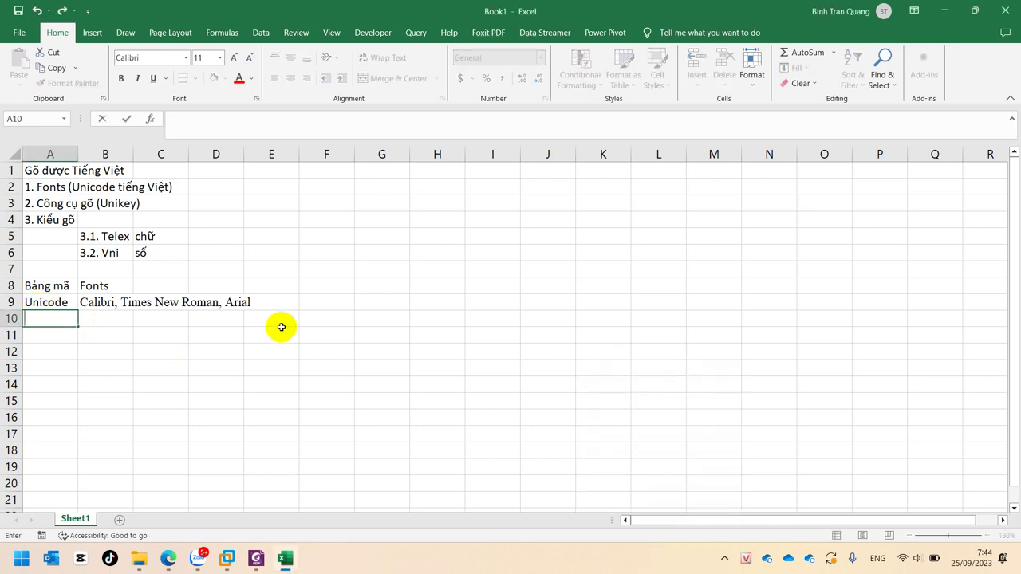
{"action": "type", "text": "VN3"}
{"action": "key", "text": "Tab"}
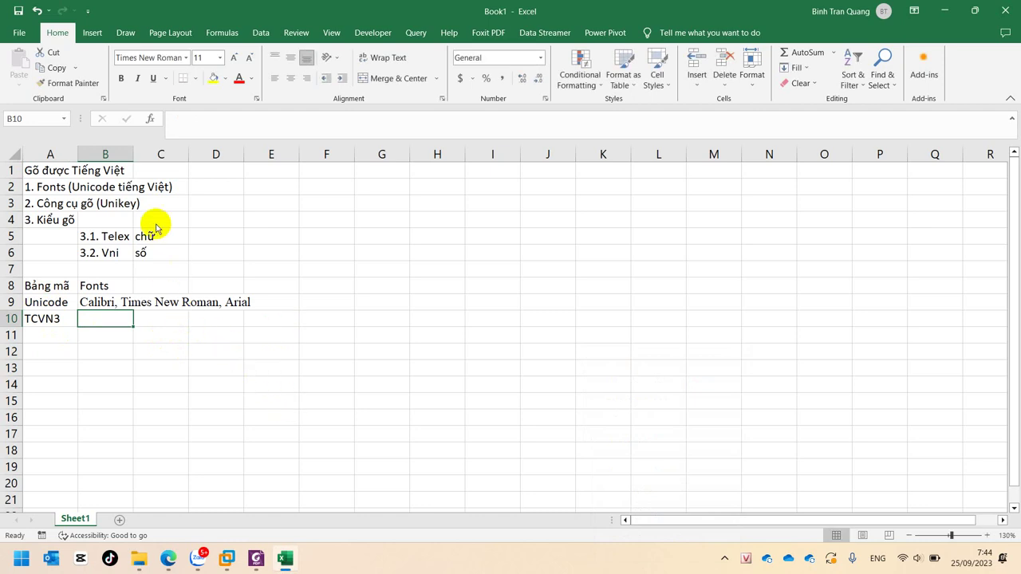
Enter the TCVN3 font name '.vnTimes' in B10, correcting the typo
{"action": "left_click", "coordinate": [154, 58]}
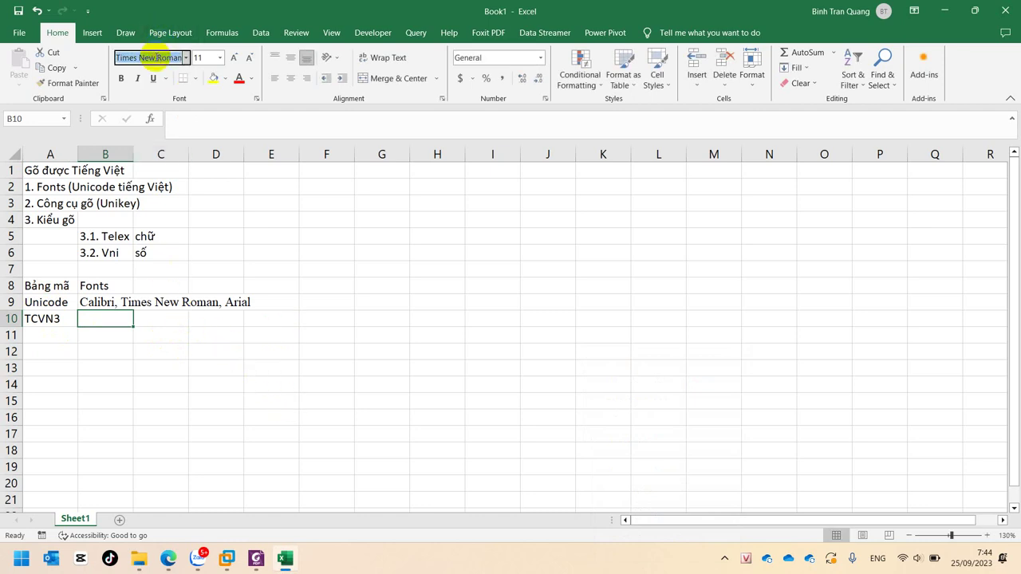
{"action": "key", "text": "BackSpace"}
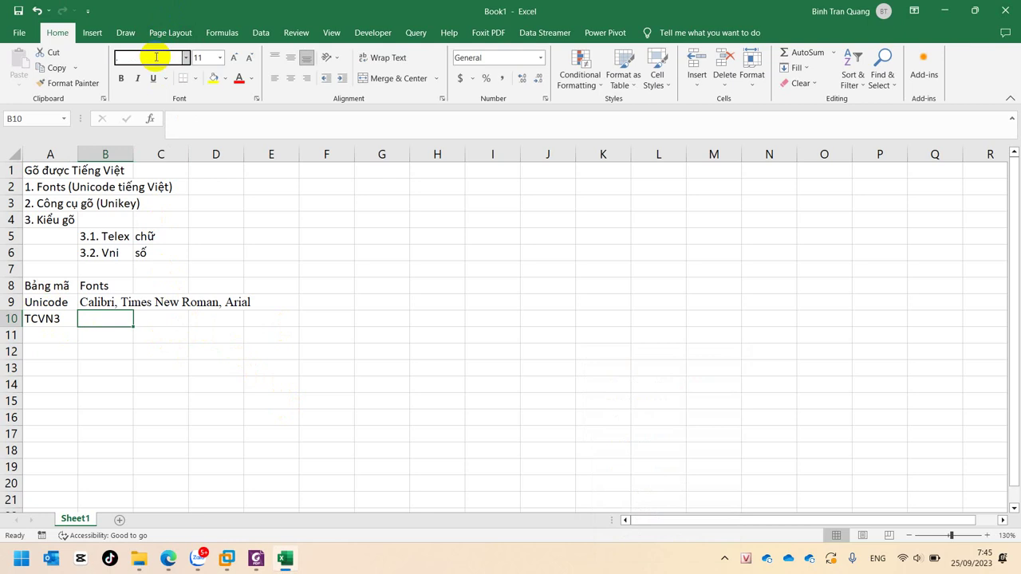
{"action": "key", "text": "Escape"}
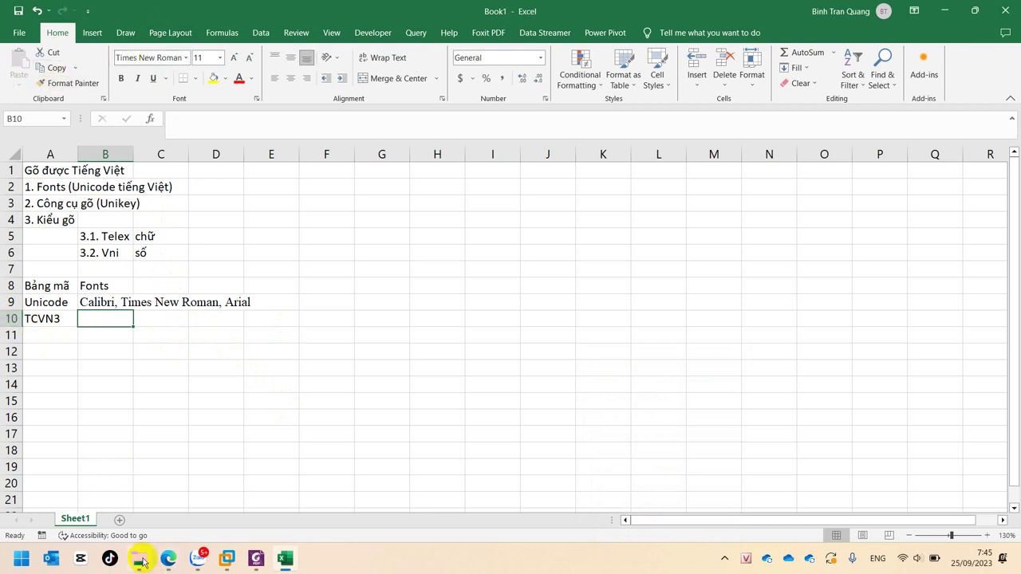
{"action": "mouse_move", "coordinate": [143, 563]}
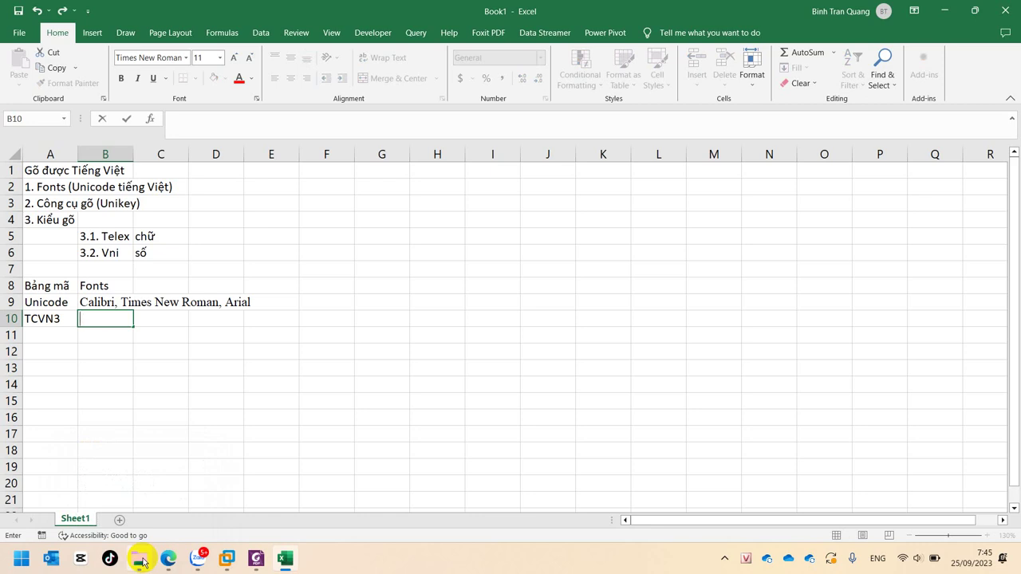
{"action": "type", "text": "'."}
{"action": "type", "text": "vn"}
{"action": "type", "text": "Tims"}
{"action": "key", "text": "Return"}
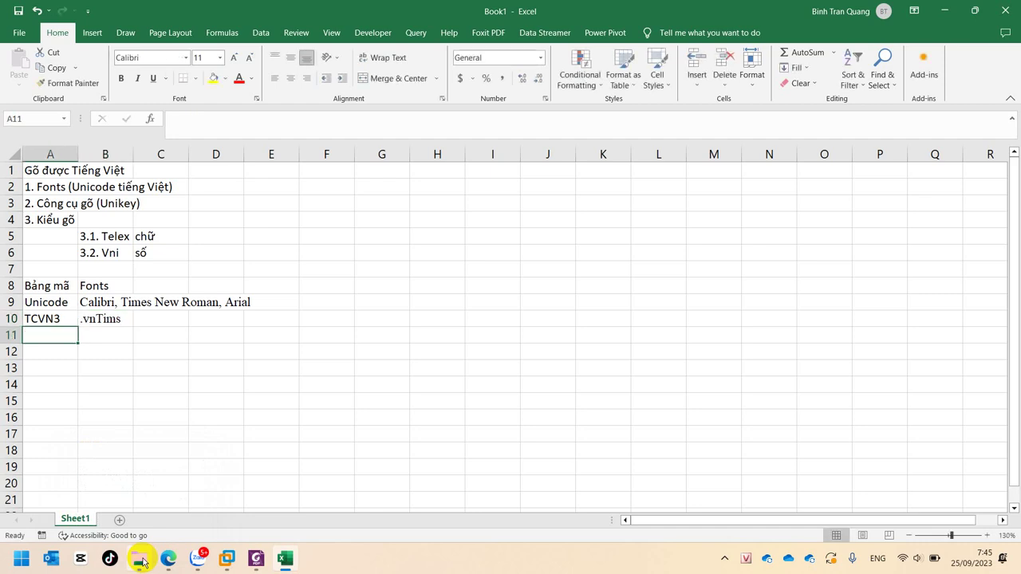
{"action": "double_click", "coordinate": [107, 317]}
{"action": "key", "text": "Right"}
{"action": "type", "text": "e"}
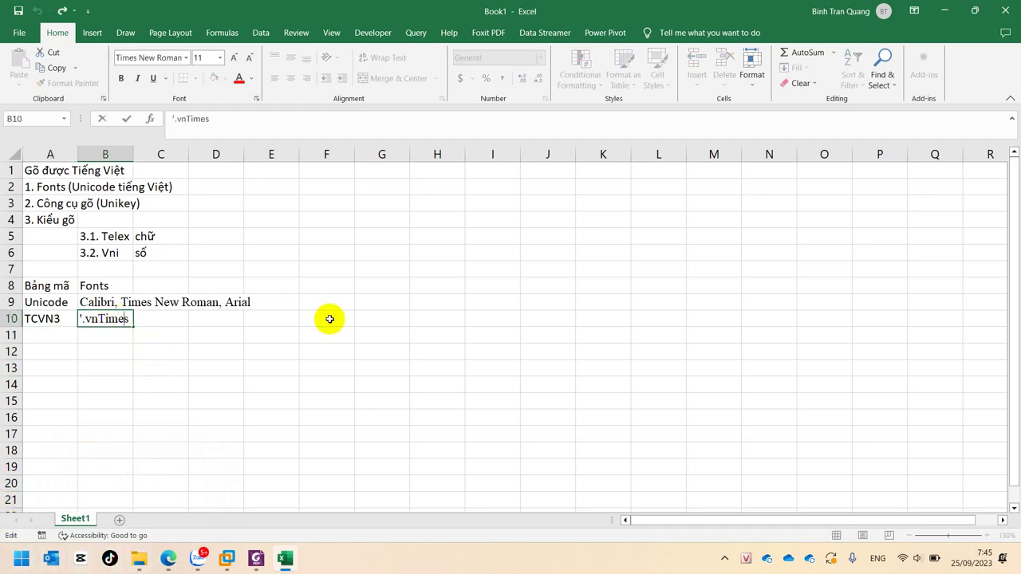
{"action": "key", "text": "Return"}
Extend B10 to read '.vnTimes, .vnTimeH'
{"action": "left_click", "coordinate": [107, 317]}
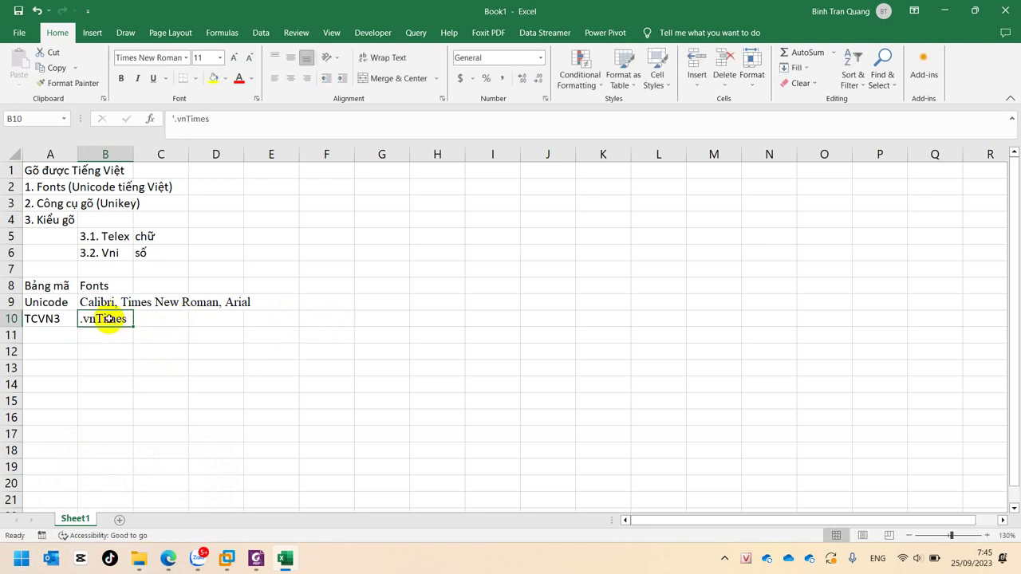
{"action": "left_click", "coordinate": [47, 319]}
{"action": "left_click", "coordinate": [90, 319]}
{"action": "double_click", "coordinate": [89, 319]}
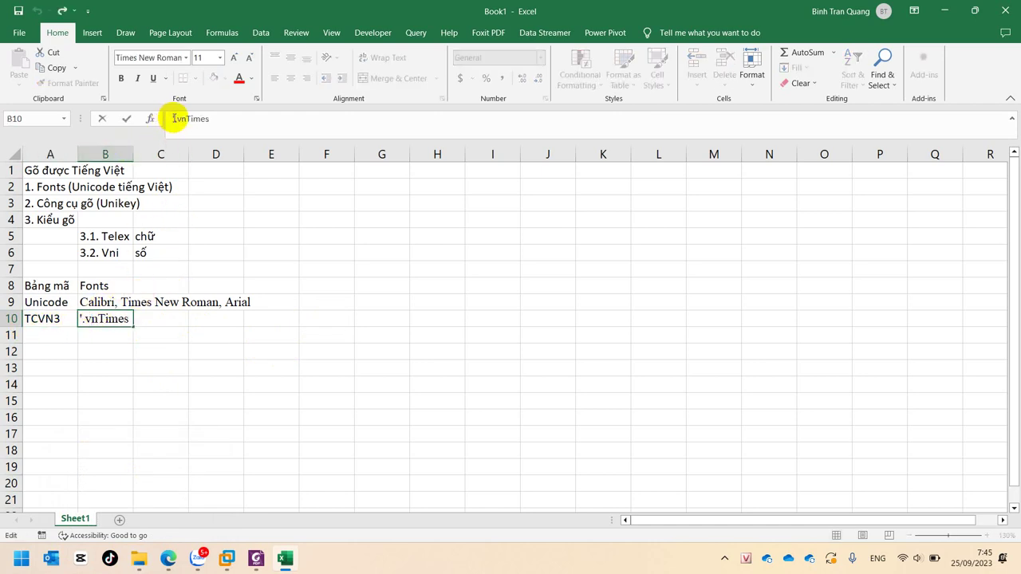
{"action": "left_click_drag", "start_coordinate": [176, 119], "coordinate": [266, 125]}
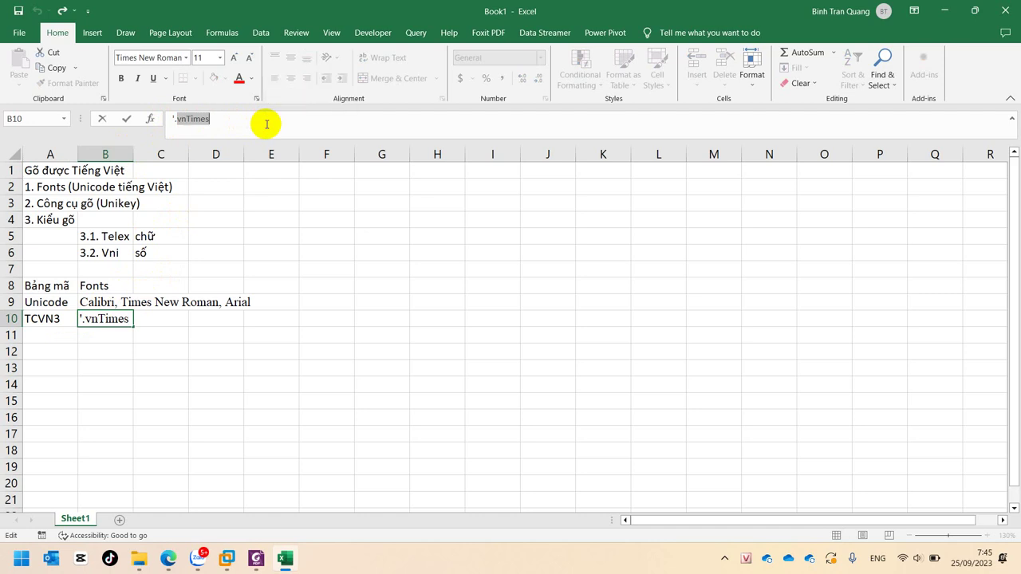
{"action": "key", "text": "Left"}
{"action": "key", "text": "shift+Right"}
{"action": "key", "text": "shift+Right"}
{"action": "key", "text": "shift+Right"}
{"action": "key", "text": "shift+Right"}
{"action": "key", "text": "shift+Right"}
{"action": "key", "text": "shift+Right"}
{"action": "key", "text": "shift+Right"}
{"action": "key", "text": "shift+Right"}
{"action": "key", "text": "shift+Right"}
{"action": "key", "text": "ctrl+c"}
{"action": "key", "text": "Right"}
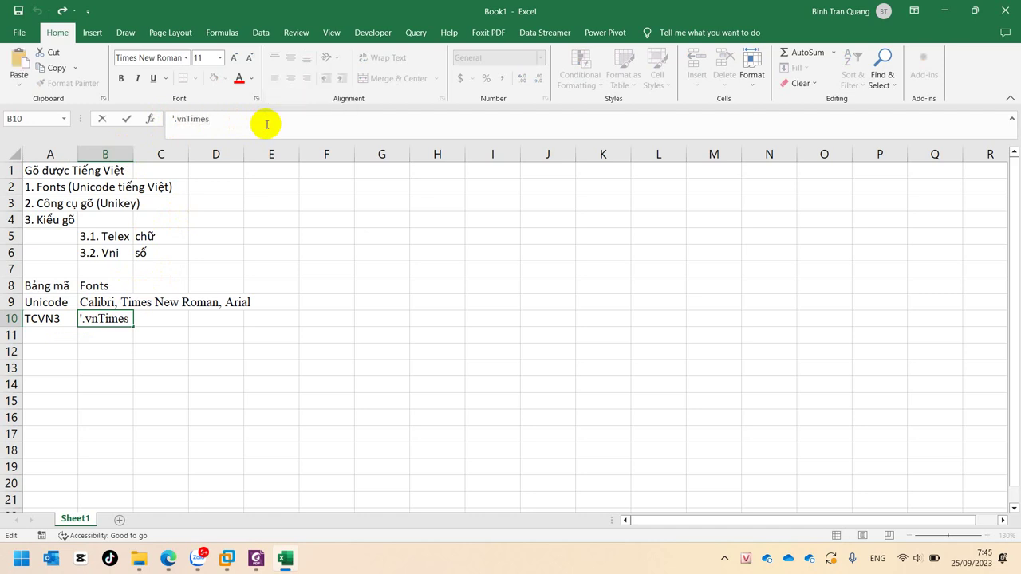
{"action": "type", "text": ","}
{"action": "key", "text": "ctrl+v"}
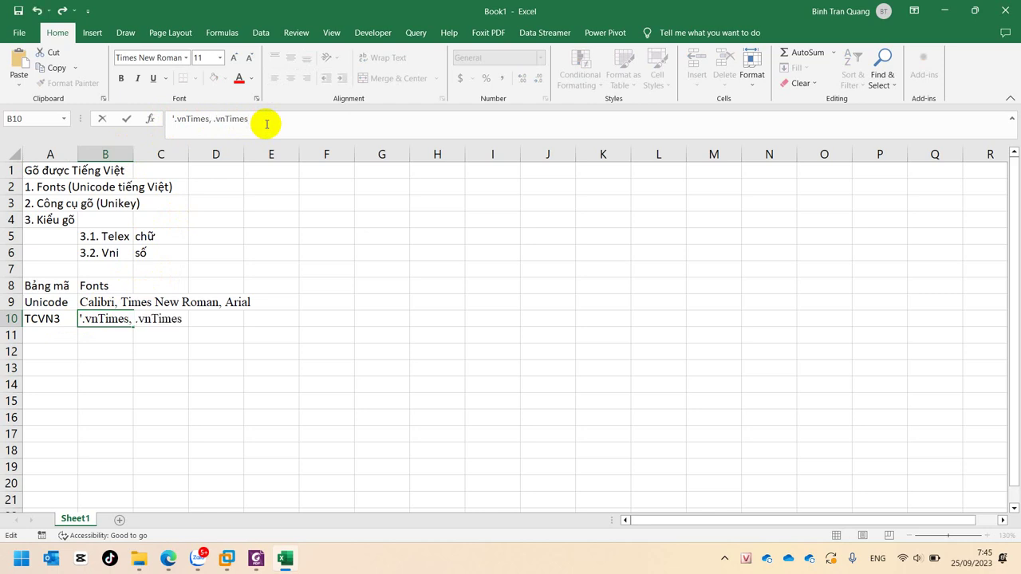
{"action": "key", "text": "BackSpace"}
{"action": "type", "text": "H"}
{"action": "key", "text": "Return"}
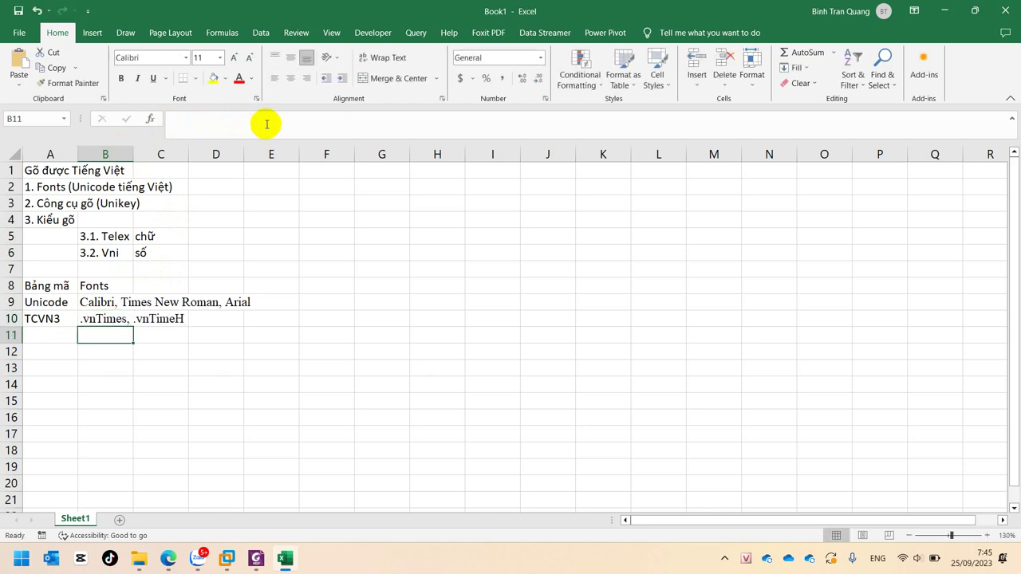
Copy the name .vnTimeH and open a new Edge browser tab
{"action": "left_click", "coordinate": [104, 320]}
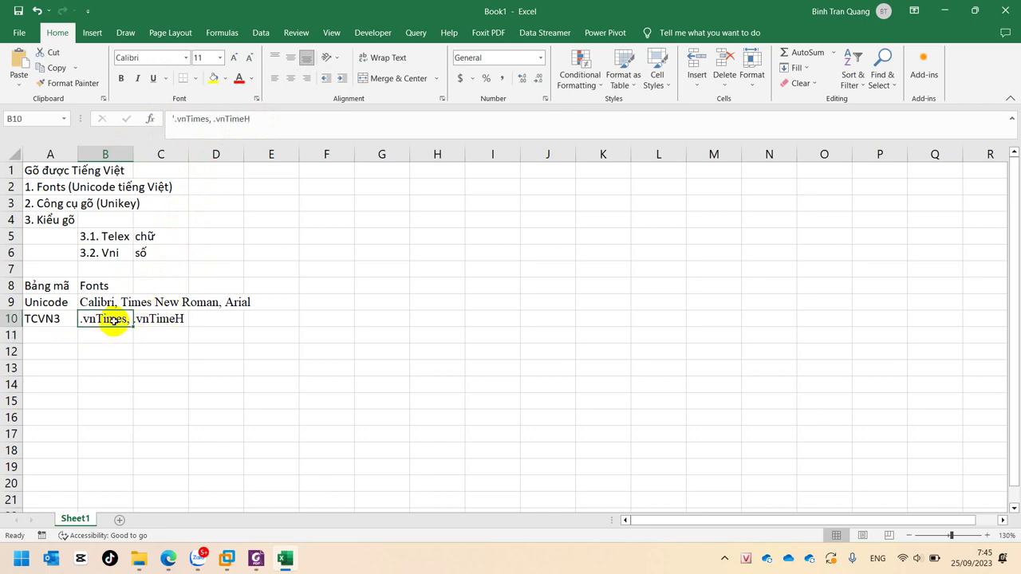
{"action": "double_click", "coordinate": [232, 120]}
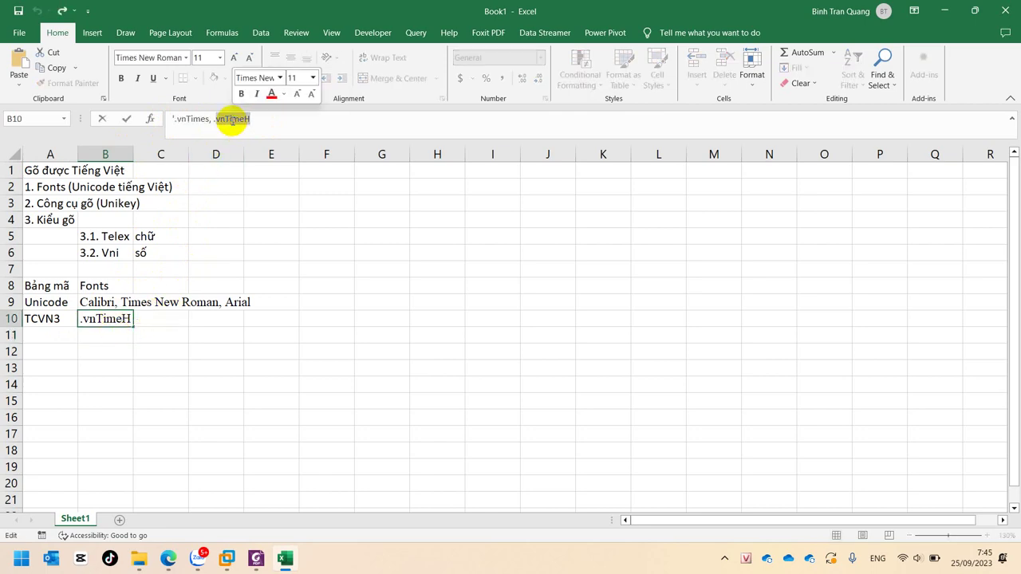
{"action": "left_click", "coordinate": [168, 558]}
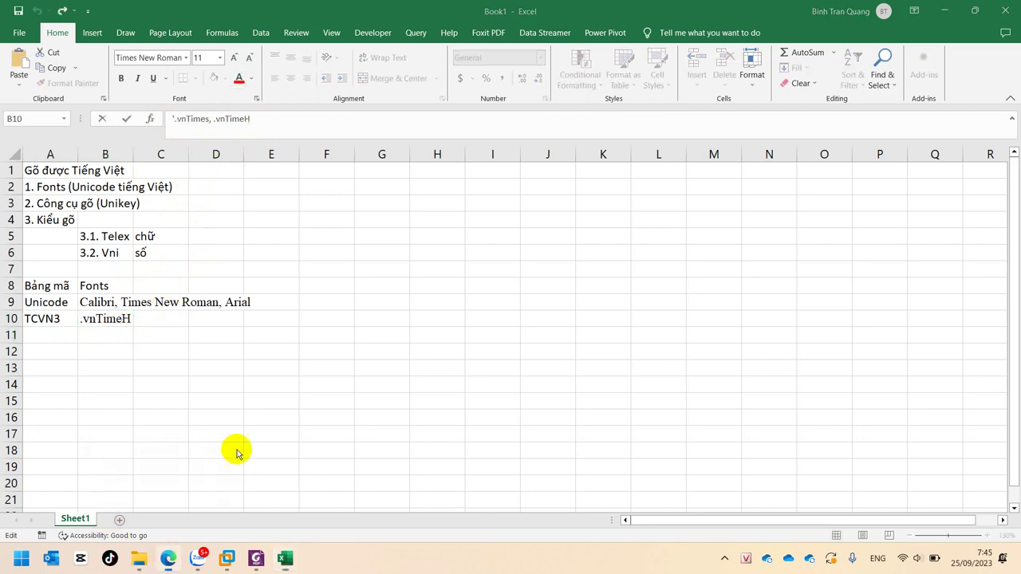
{"action": "left_click", "coordinate": [218, 11]}
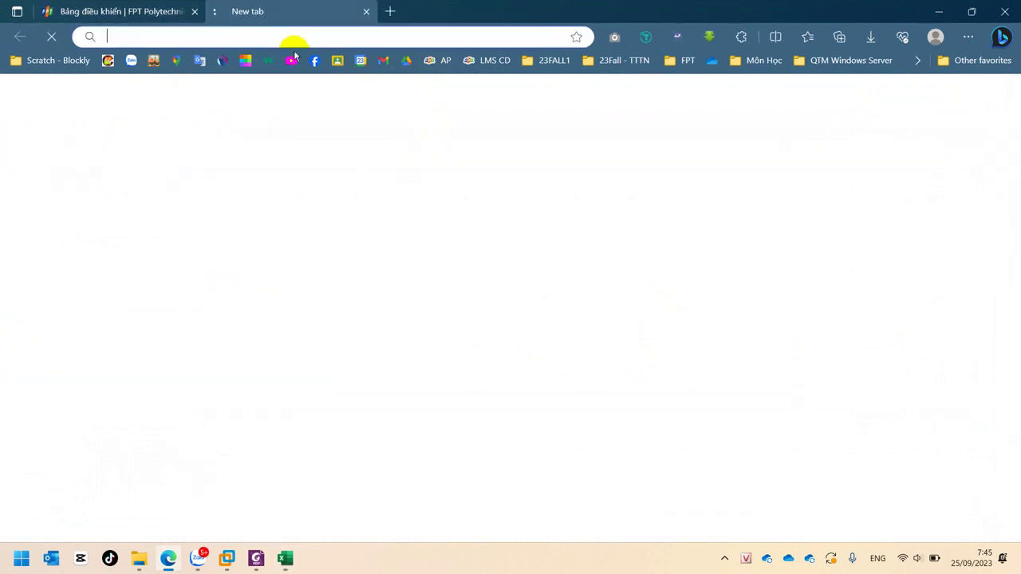
Search Google for '.vnTimeH' and scroll through the font download results
{"action": "key", "text": "ctrl+v"}
{"action": "left_click", "coordinate": [108, 37]}
{"action": "type", "text": "."}
{"action": "key", "text": "Return"}
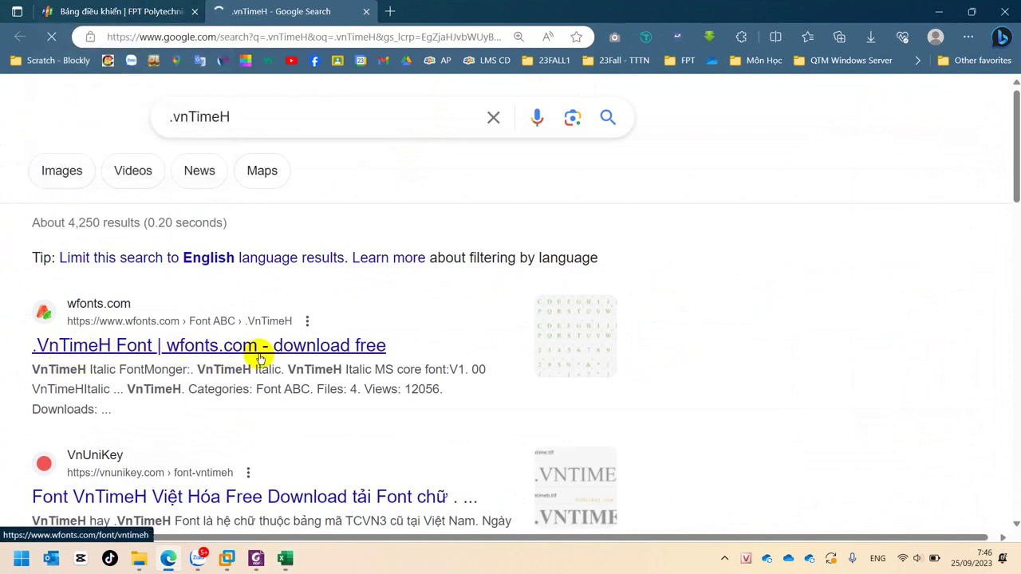
{"action": "scroll", "coordinate": [266, 357], "scroll_direction": "down", "scroll_amount": 2}
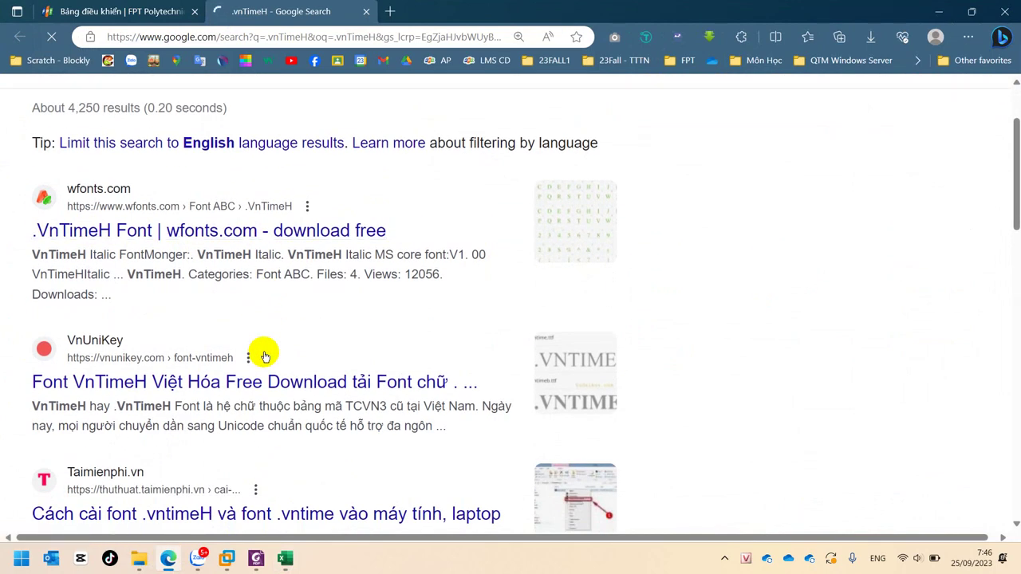
Back in Excel, end the B10 font list with '...'
{"action": "left_click", "coordinate": [287, 561]}
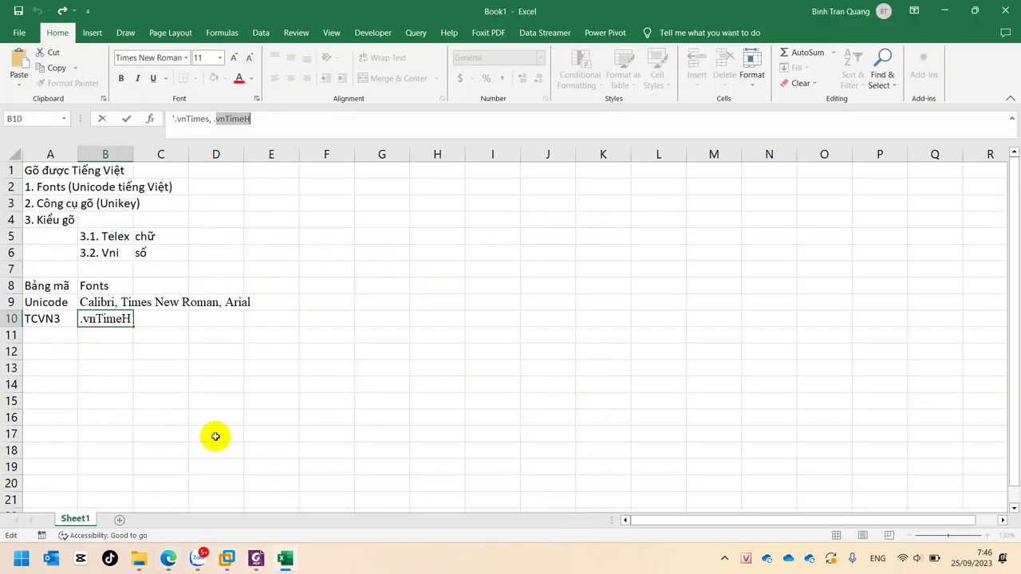
{"action": "left_click", "coordinate": [158, 352]}
{"action": "left_click", "coordinate": [56, 335]}
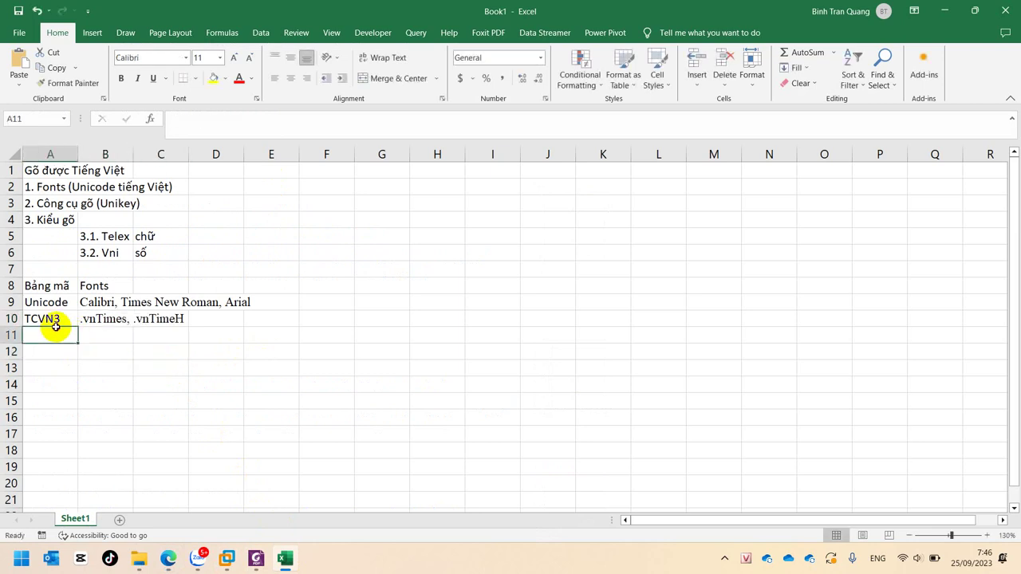
{"action": "left_click", "coordinate": [102, 319]}
{"action": "left_click", "coordinate": [300, 128]}
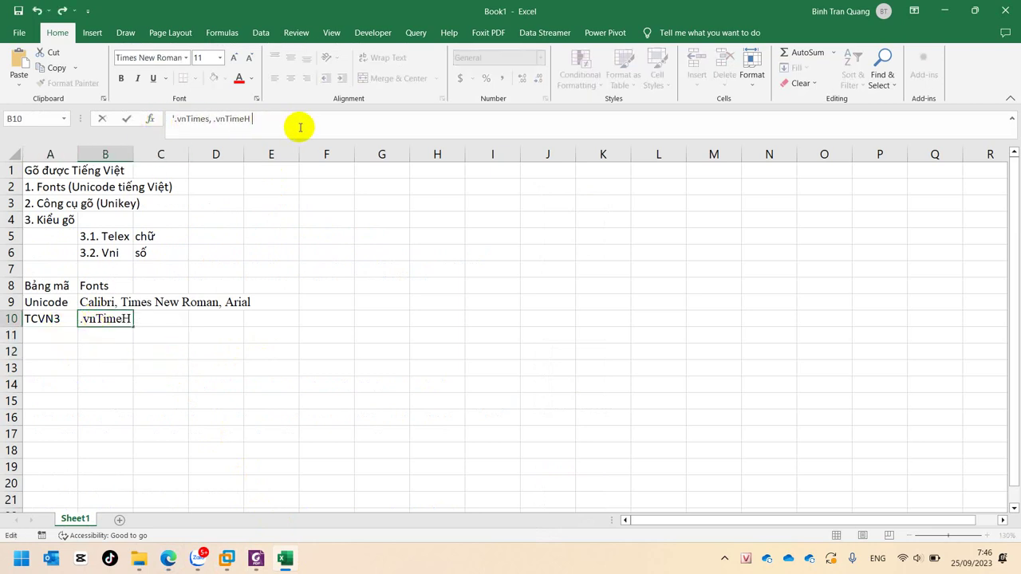
{"action": "type", "text": "..."}
{"action": "key", "text": "Return"}
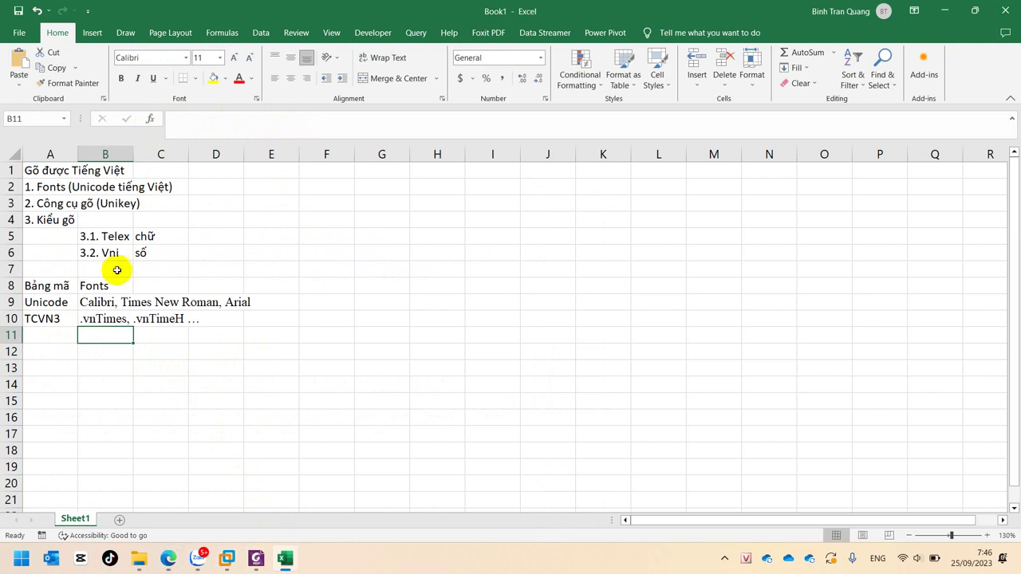
Enter 'Vniwin' in A11, fixing the misspelling
{"action": "left_click", "coordinate": [14, 319]}
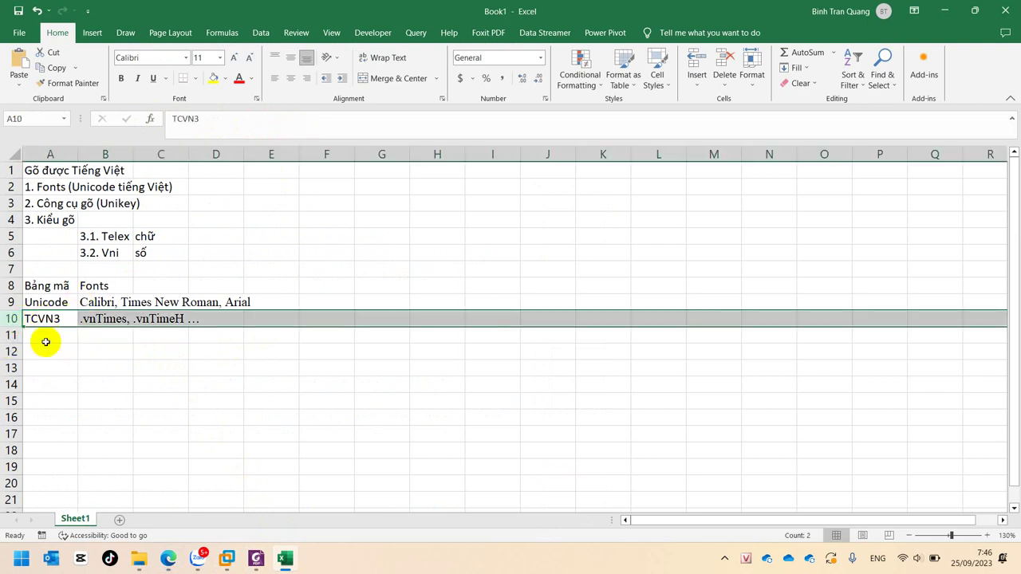
{"action": "left_click", "coordinate": [45, 341]}
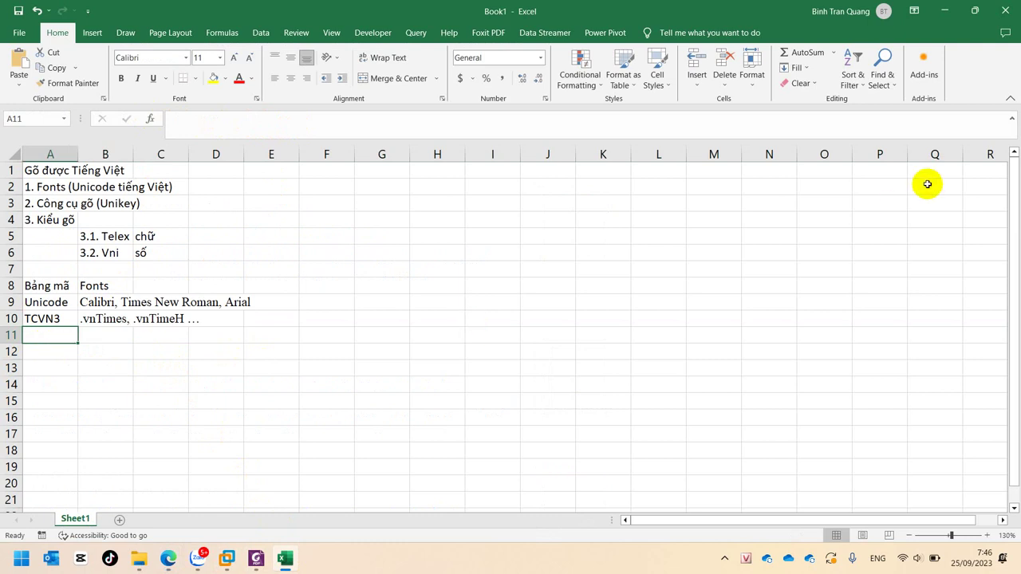
{"action": "type", "text": "Uni"}
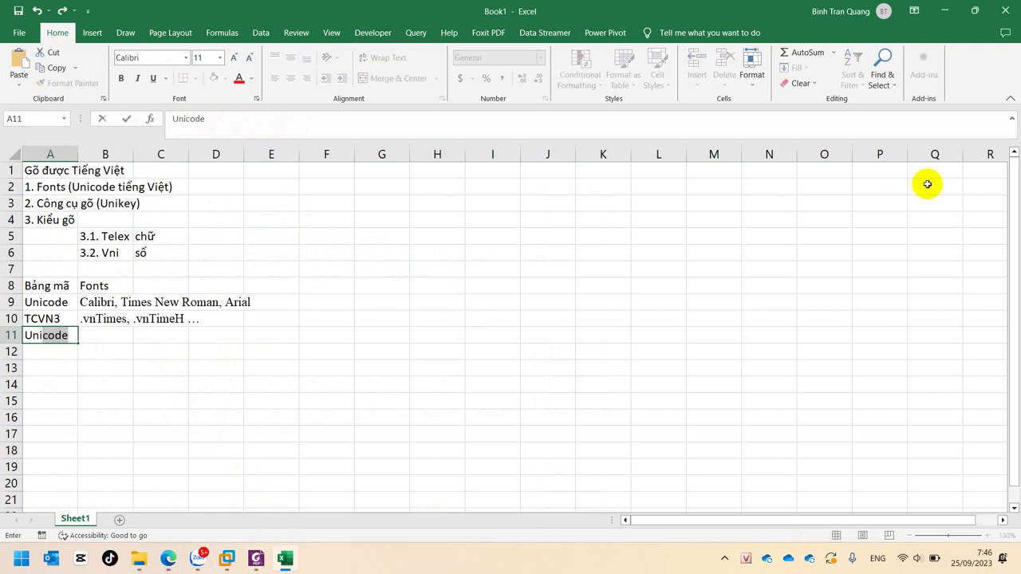
{"action": "key", "text": "BackSpace"}
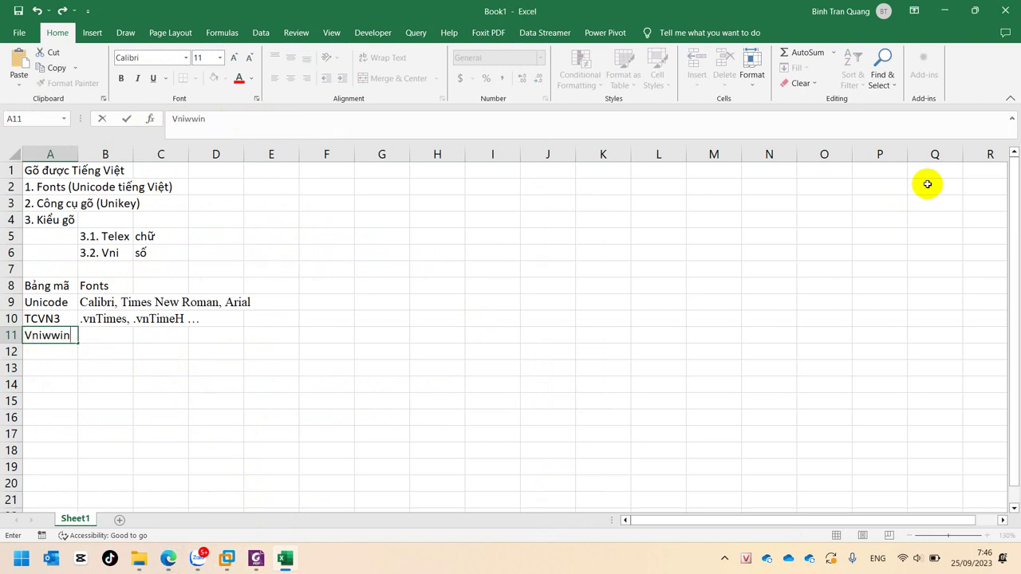
{"action": "type", "text": "n"}
{"action": "key", "text": "Return"}
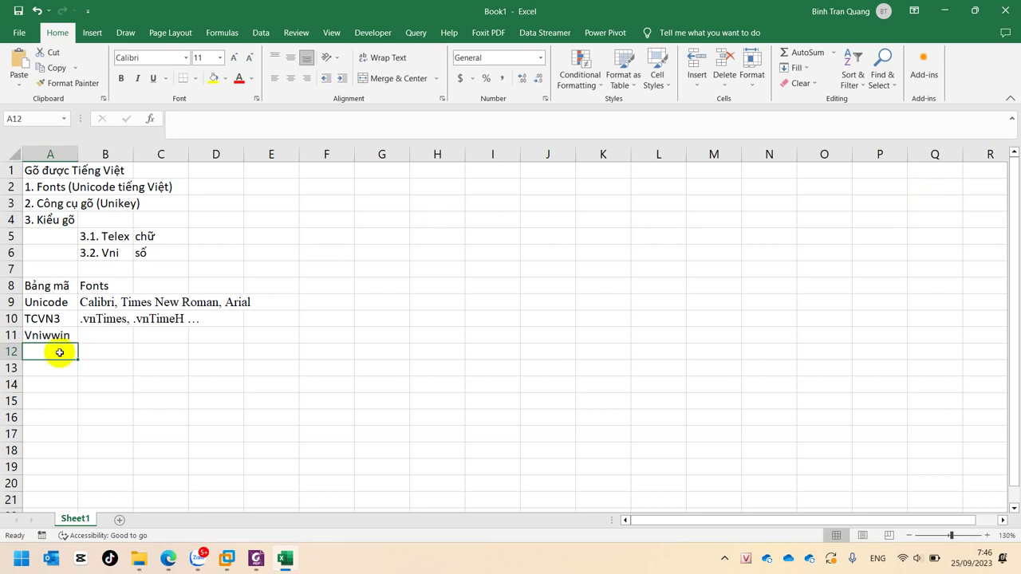
{"action": "double_click", "coordinate": [50, 335]}
{"action": "key", "text": "BackSpace"}
{"action": "key", "text": "Return"}
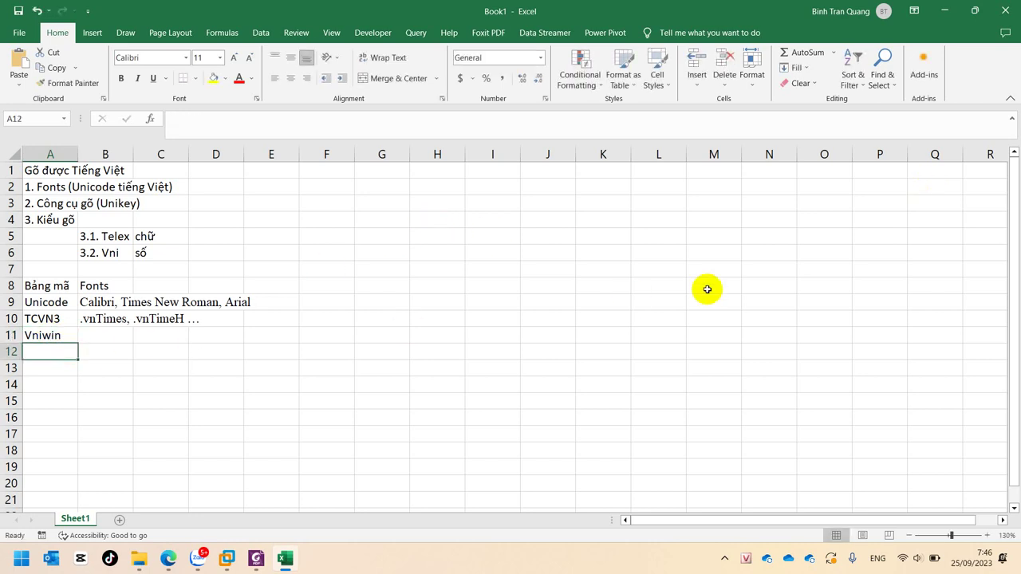
Switch UniKey's input code table to VNI Windows
{"action": "left_click", "coordinate": [725, 559]}
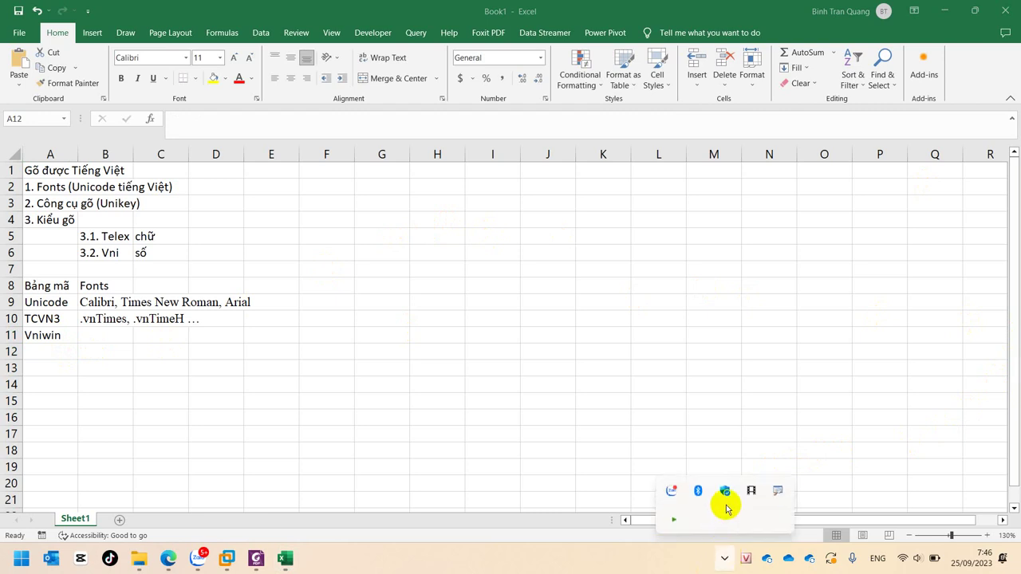
{"action": "right_click", "coordinate": [743, 561]}
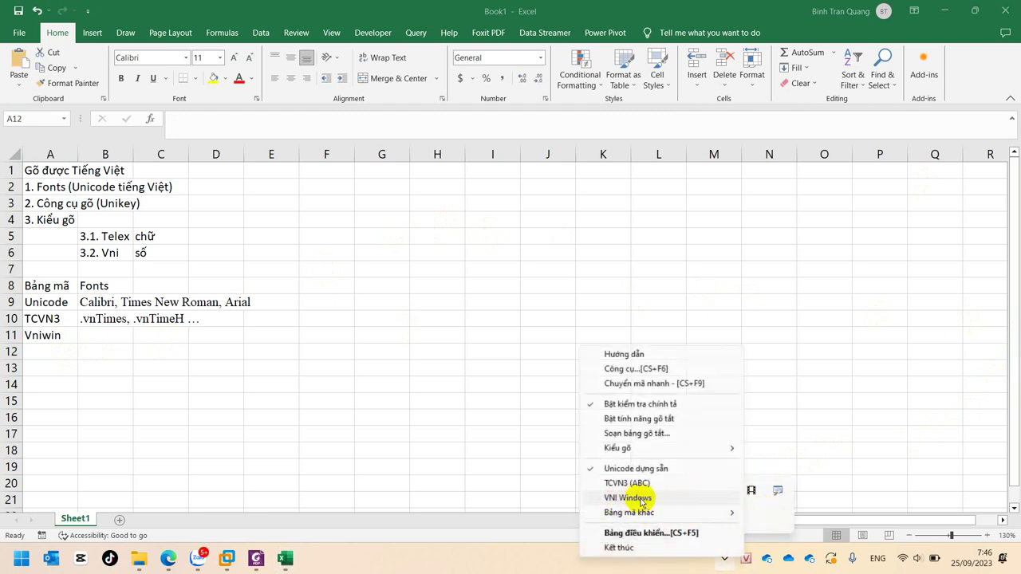
{"action": "left_click", "coordinate": [680, 500]}
Set cell A11's font to HP-Commerce
{"action": "key", "text": "Up"}
{"action": "left_click", "coordinate": [171, 56]}
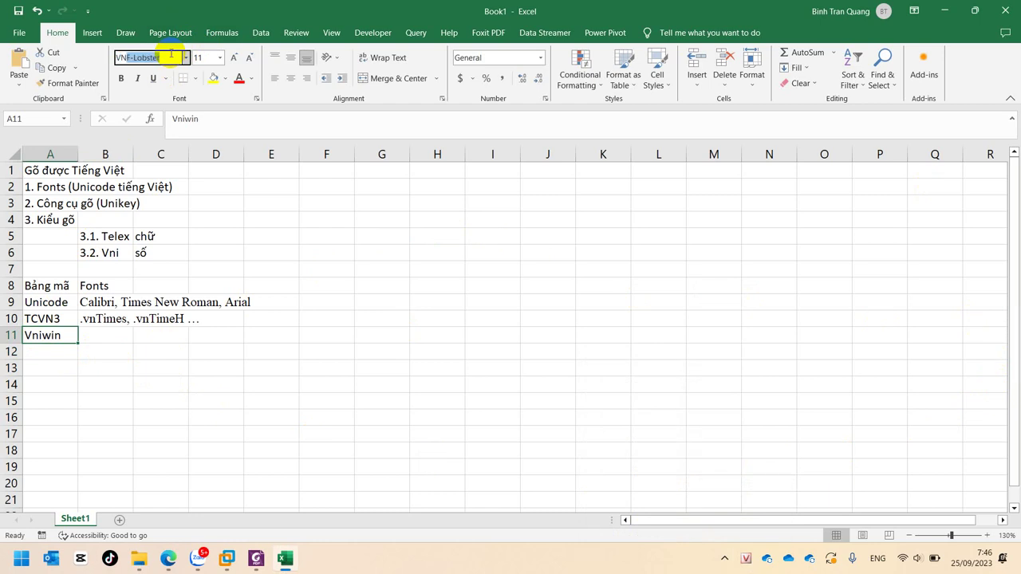
{"action": "left_click", "coordinate": [185, 56]}
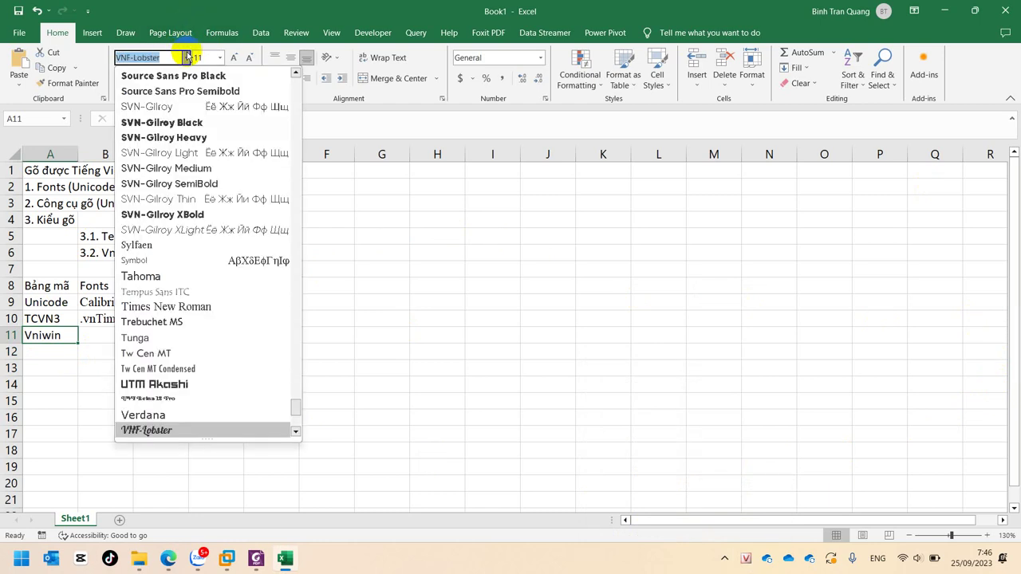
{"action": "scroll", "coordinate": [246, 279], "scroll_direction": "up", "scroll_amount": 10}
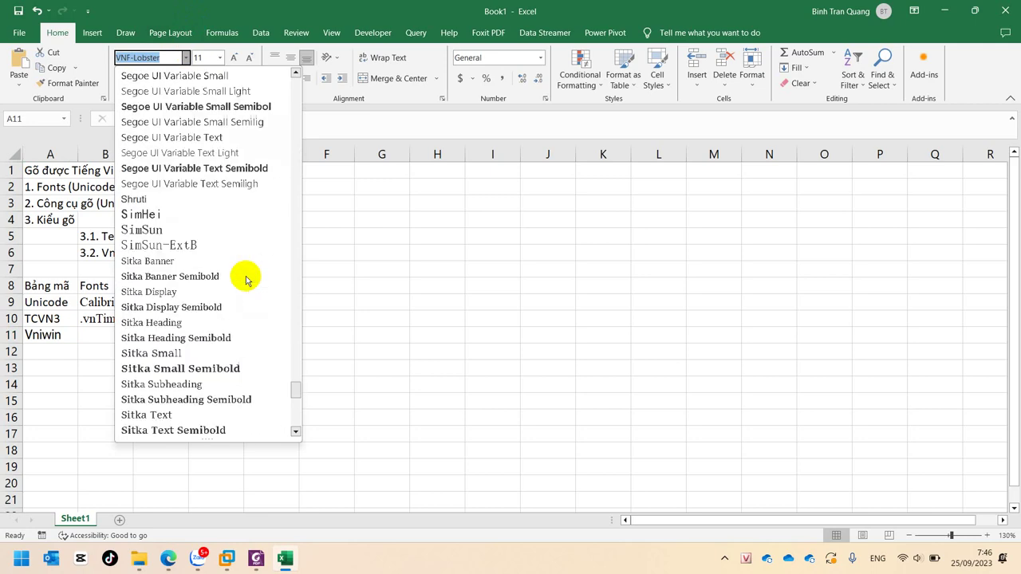
{"action": "scroll", "coordinate": [246, 279], "scroll_direction": "up", "scroll_amount": 20}
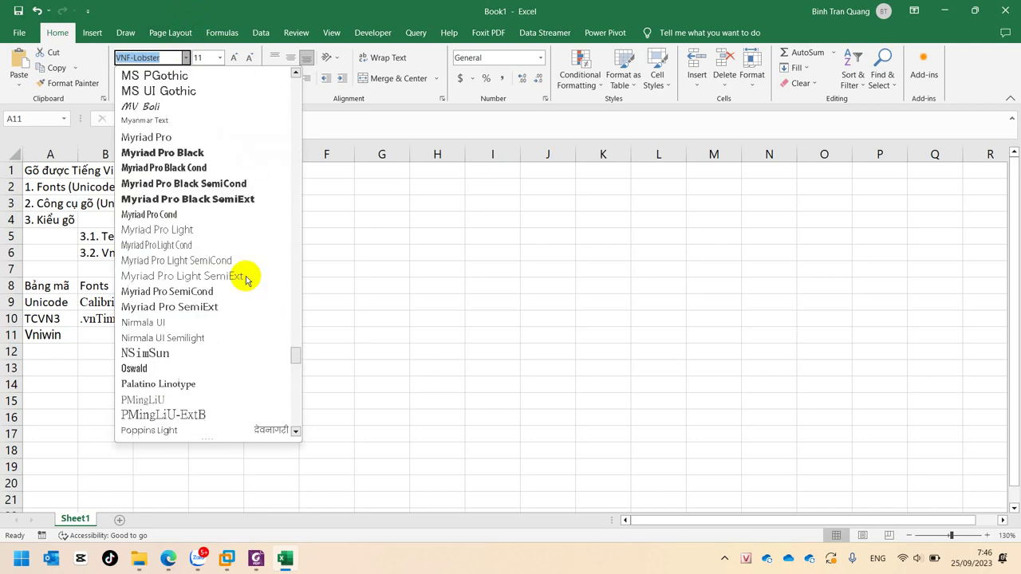
{"action": "scroll", "coordinate": [245, 279], "scroll_direction": "up", "scroll_amount": 7}
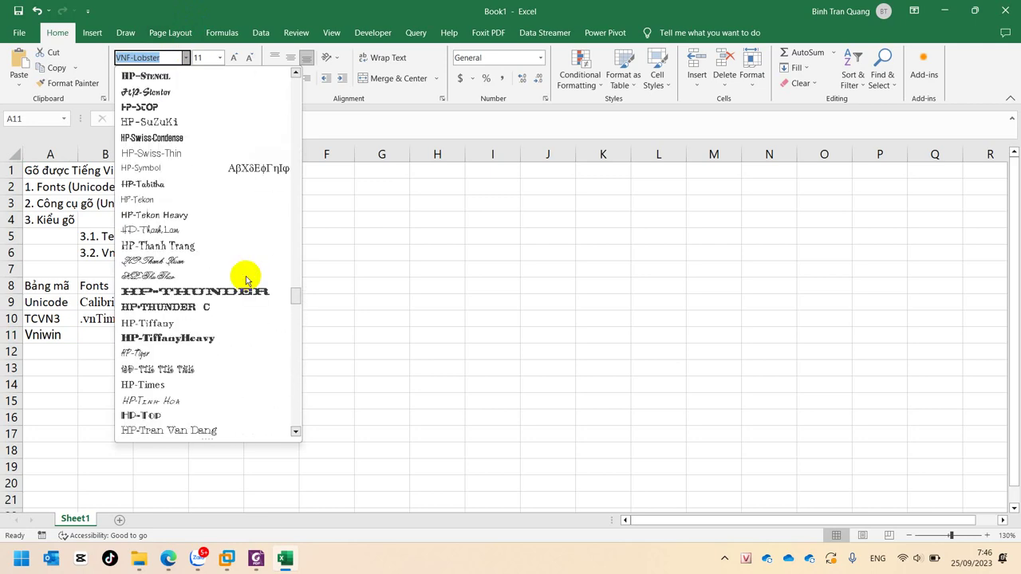
{"action": "scroll", "coordinate": [245, 276], "scroll_direction": "up", "scroll_amount": 20}
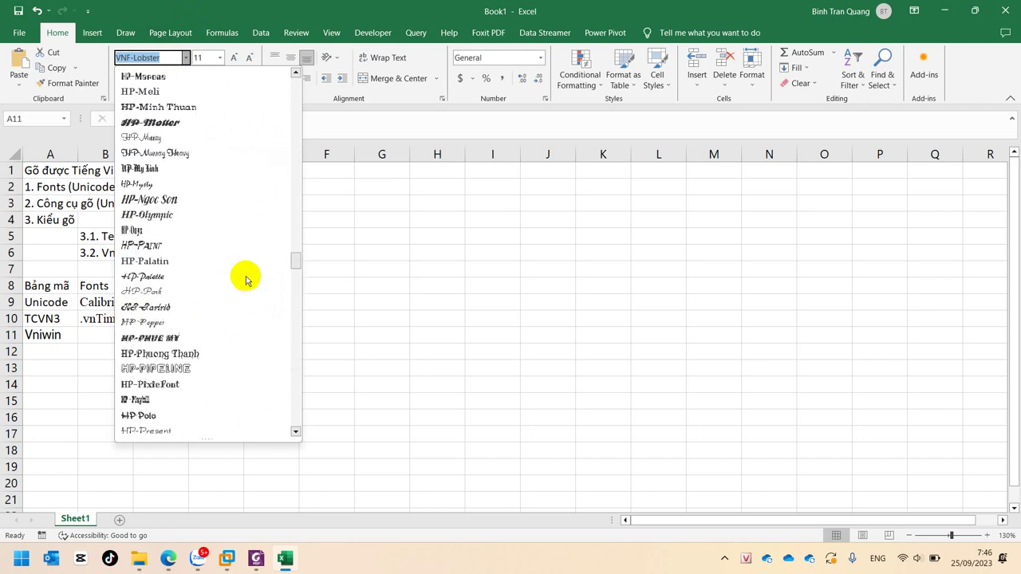
{"action": "scroll", "coordinate": [245, 279], "scroll_direction": "up", "scroll_amount": 10}
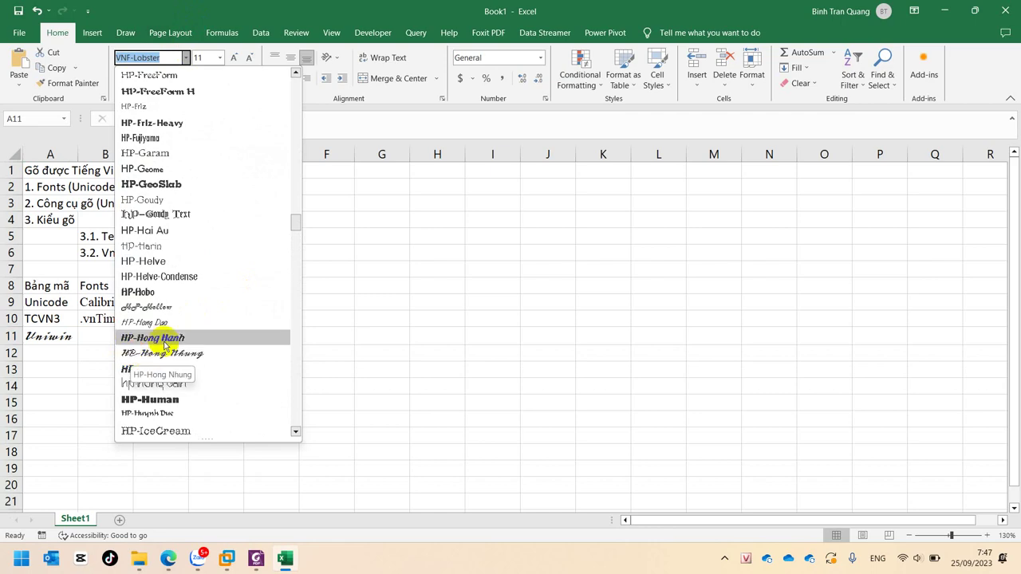
{"action": "scroll", "coordinate": [199, 321], "scroll_direction": "up", "scroll_amount": 12}
{"action": "scroll", "coordinate": [199, 323], "scroll_direction": "up", "scroll_amount": 15}
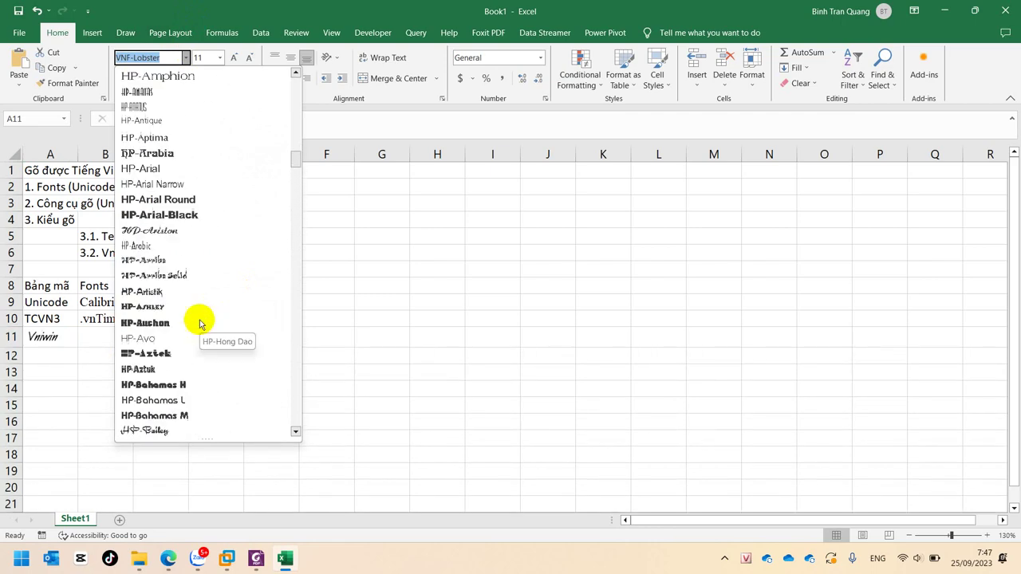
{"action": "scroll", "coordinate": [200, 323], "scroll_direction": "up", "scroll_amount": 10}
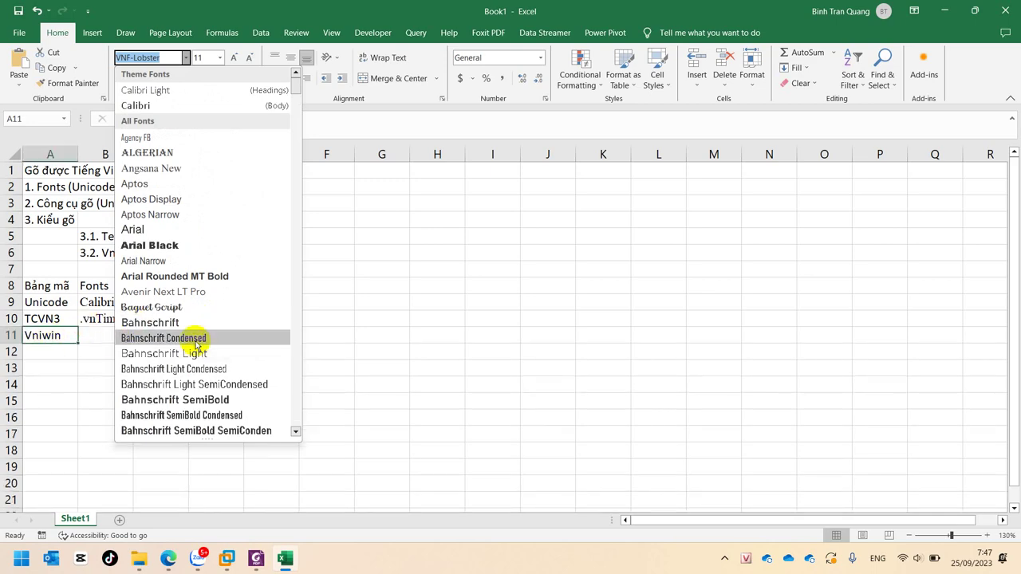
{"action": "scroll", "coordinate": [227, 347], "scroll_direction": "down", "scroll_amount": 10}
{"action": "scroll", "coordinate": [227, 347], "scroll_direction": "down", "scroll_amount": 20}
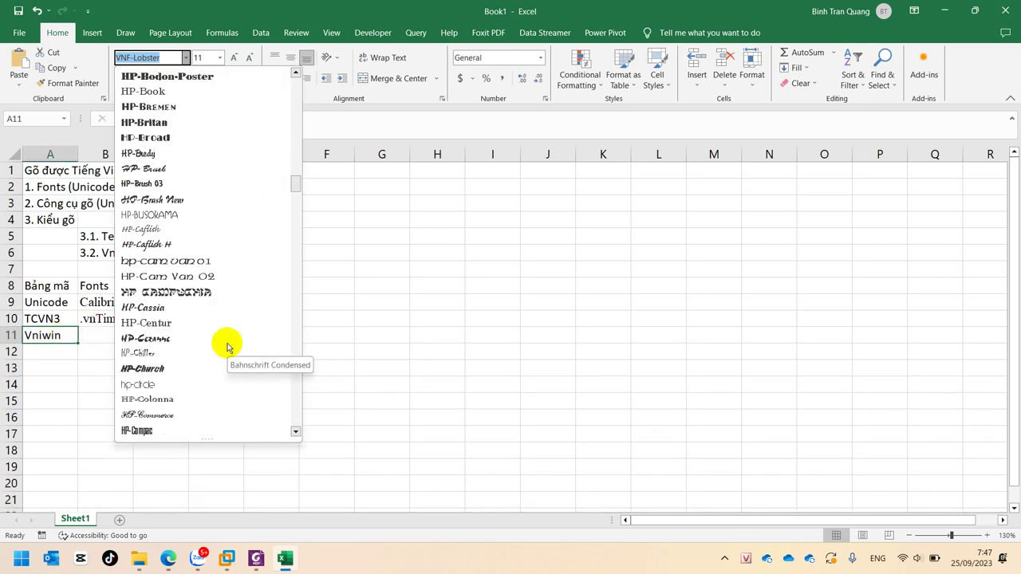
{"action": "scroll", "coordinate": [228, 347], "scroll_direction": "down", "scroll_amount": 7}
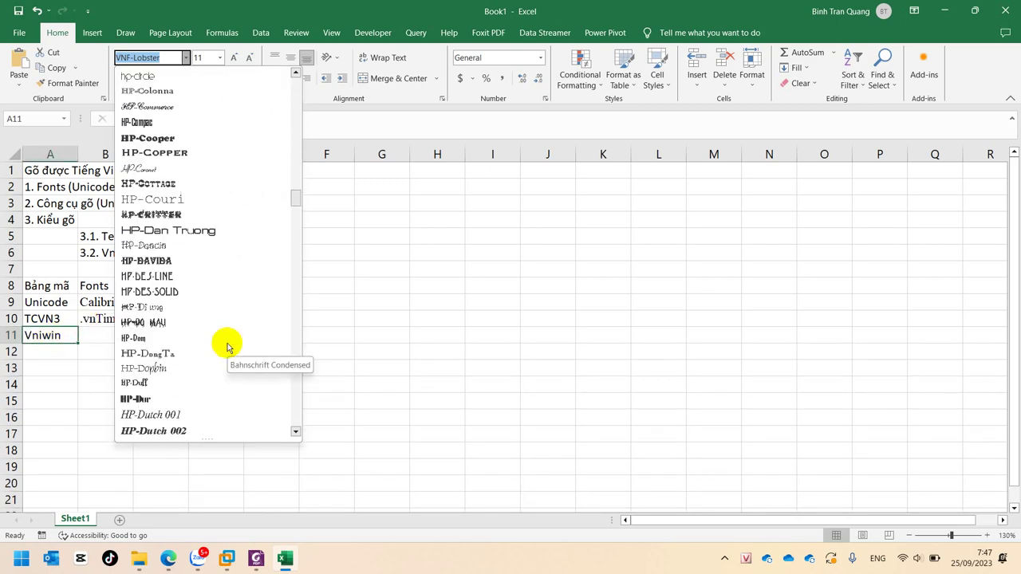
{"action": "left_click", "coordinate": [177, 105]}
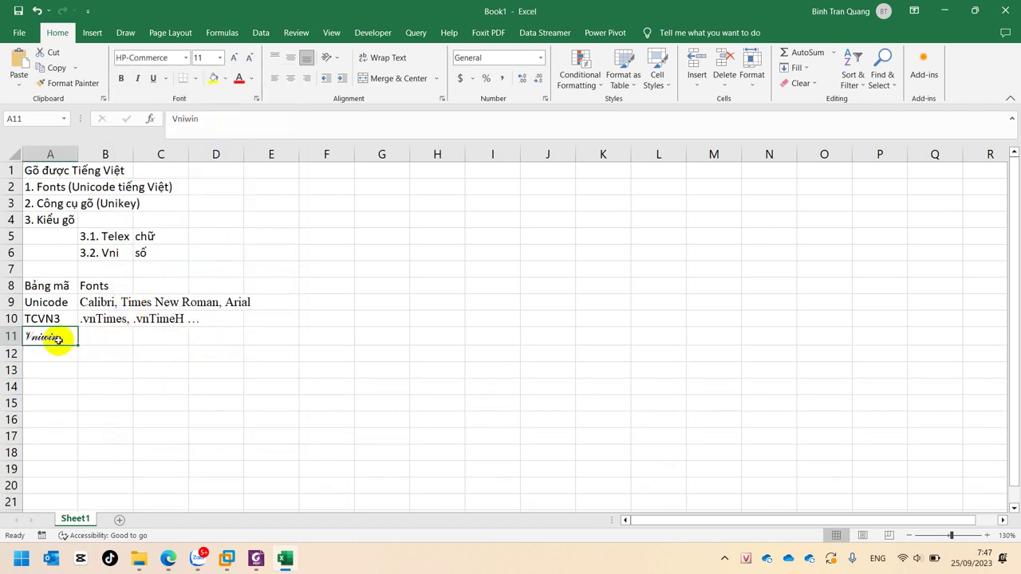
With UniKey on VNI Windows, type a person's full name into A11
{"action": "right_click", "coordinate": [743, 561]}
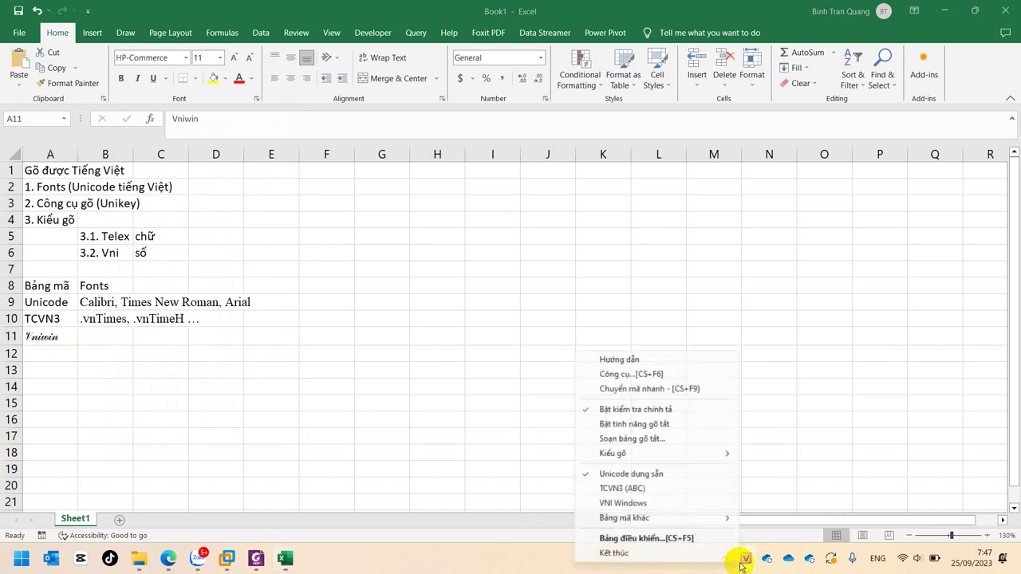
{"action": "left_click", "coordinate": [628, 504]}
{"action": "left_click", "coordinate": [65, 340]}
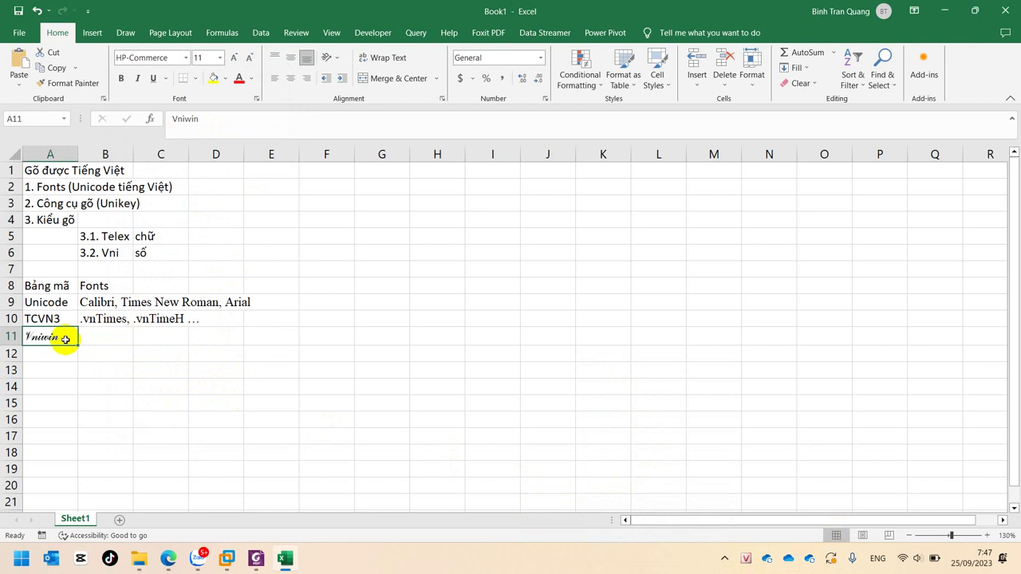
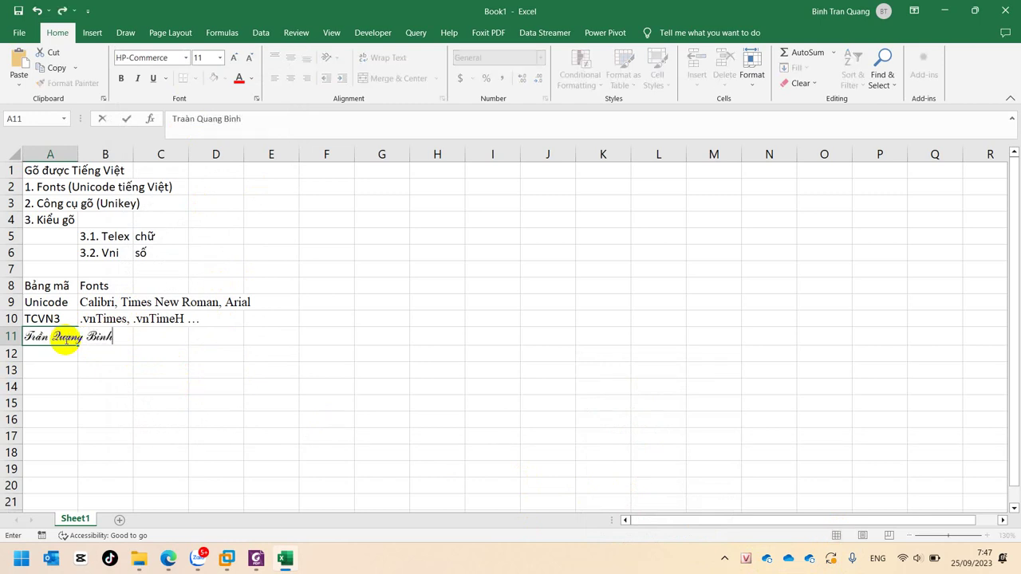
{"action": "left_click", "coordinate": [98, 369]}
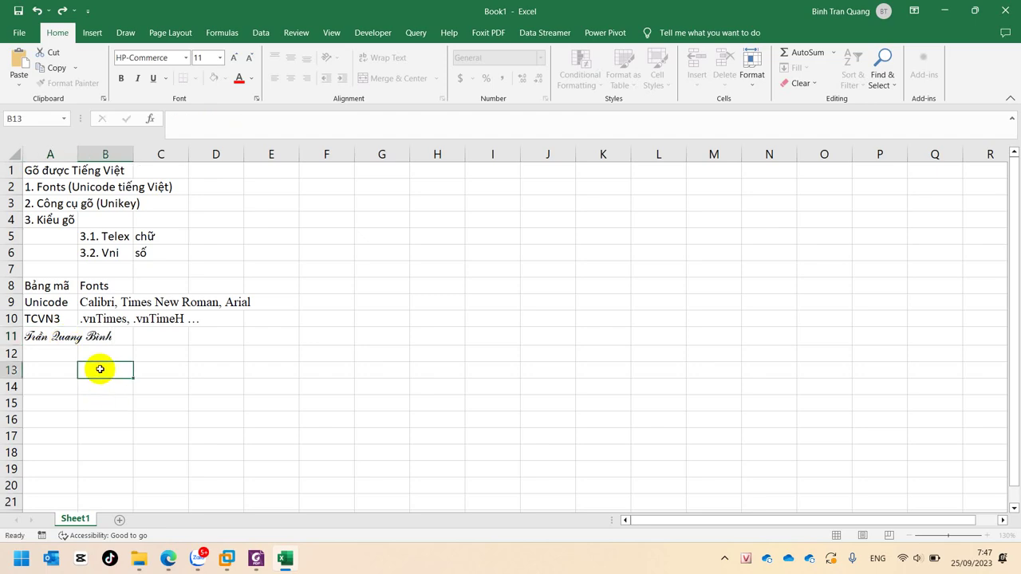
Zoom in and check the font and content of A11 and A12
{"action": "scroll", "coordinate": [50, 361], "scroll_direction": "up", "scroll_amount": 7}
{"action": "scroll", "coordinate": [65, 394], "scroll_direction": "up", "scroll_amount": 11}
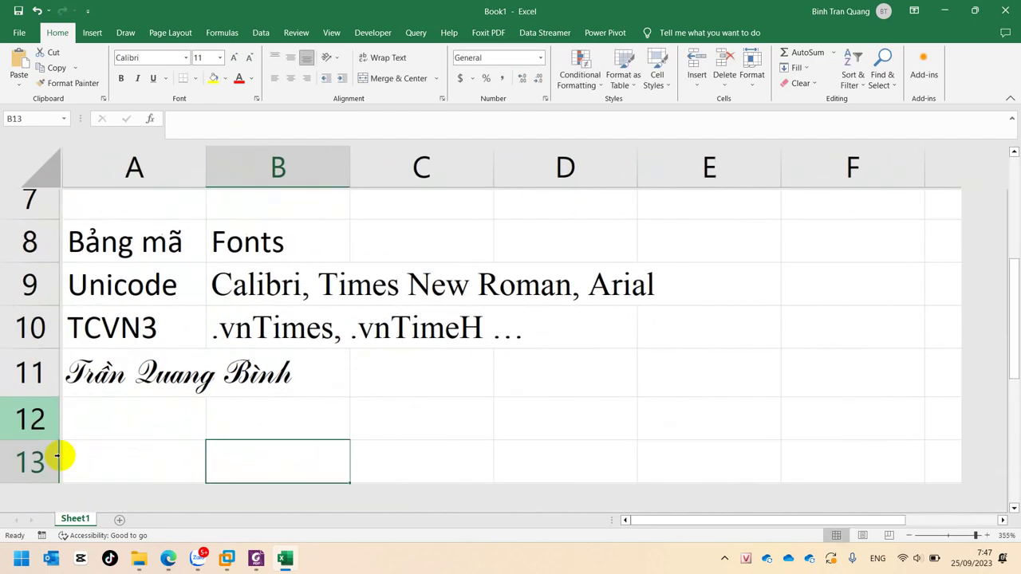
{"action": "left_click", "coordinate": [120, 373]}
{"action": "left_click", "coordinate": [140, 393]}
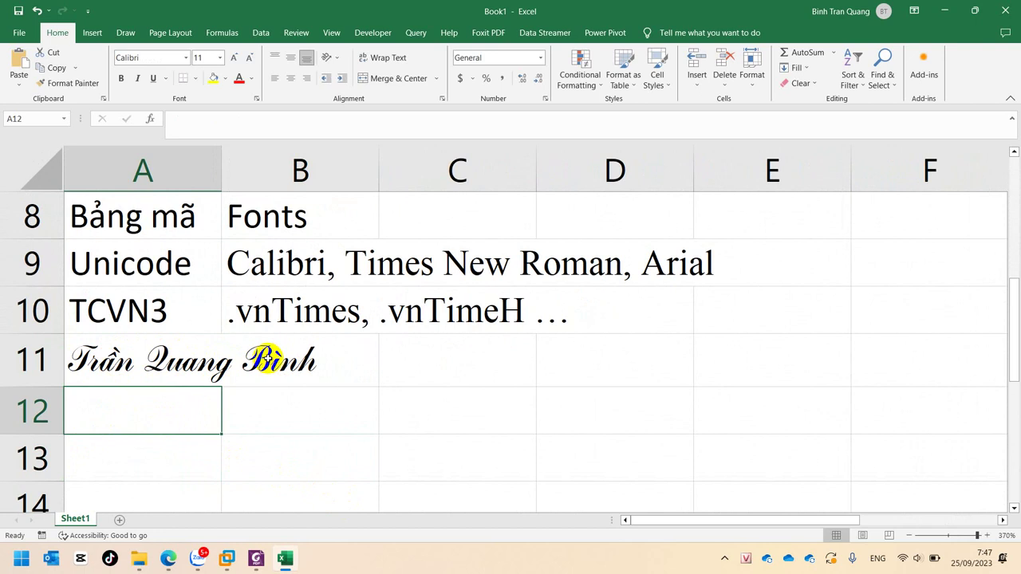
{"action": "left_click", "coordinate": [149, 356]}
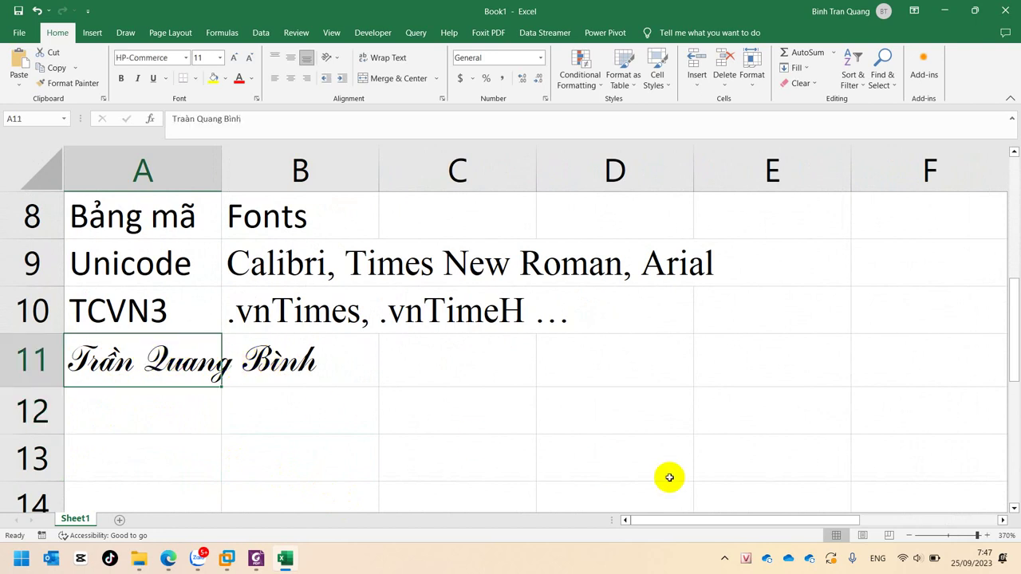
{"action": "right_click", "coordinate": [746, 559]}
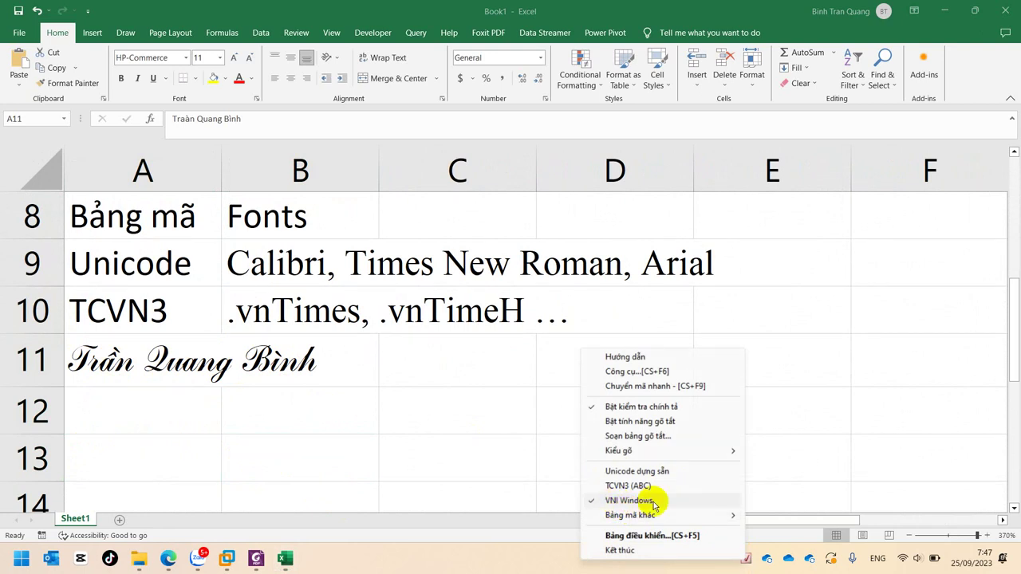
Apply the HP-Franke font to the name in A11 and confirm it
{"action": "left_click", "coordinate": [186, 62]}
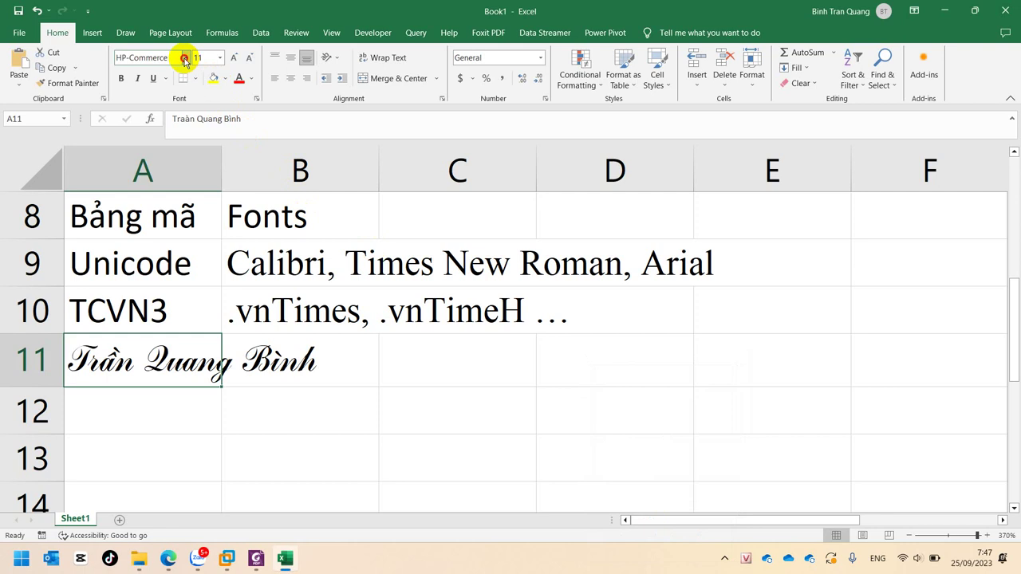
{"action": "left_click", "coordinate": [185, 61]}
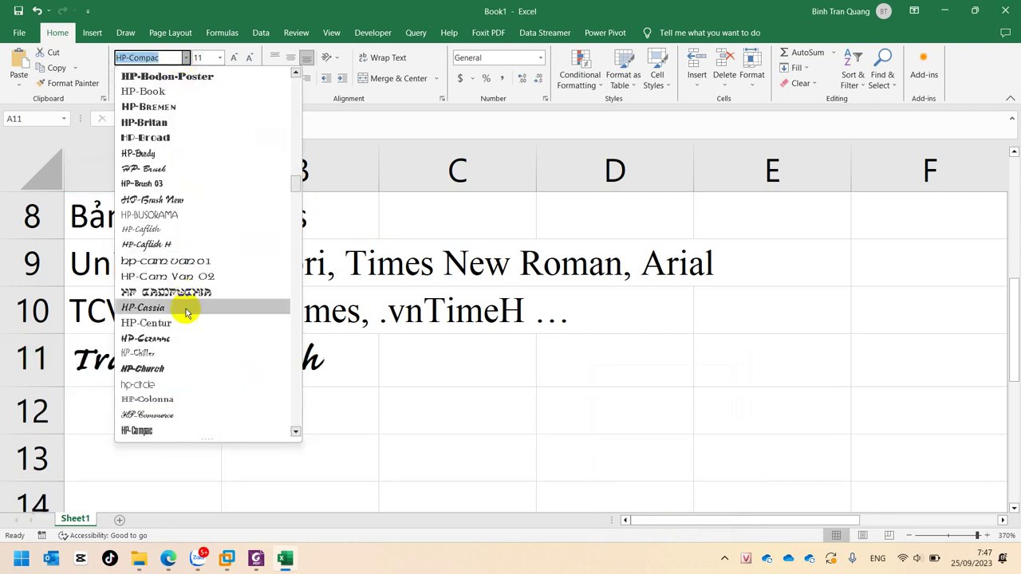
{"action": "scroll", "coordinate": [185, 316], "scroll_direction": "down", "scroll_amount": 5}
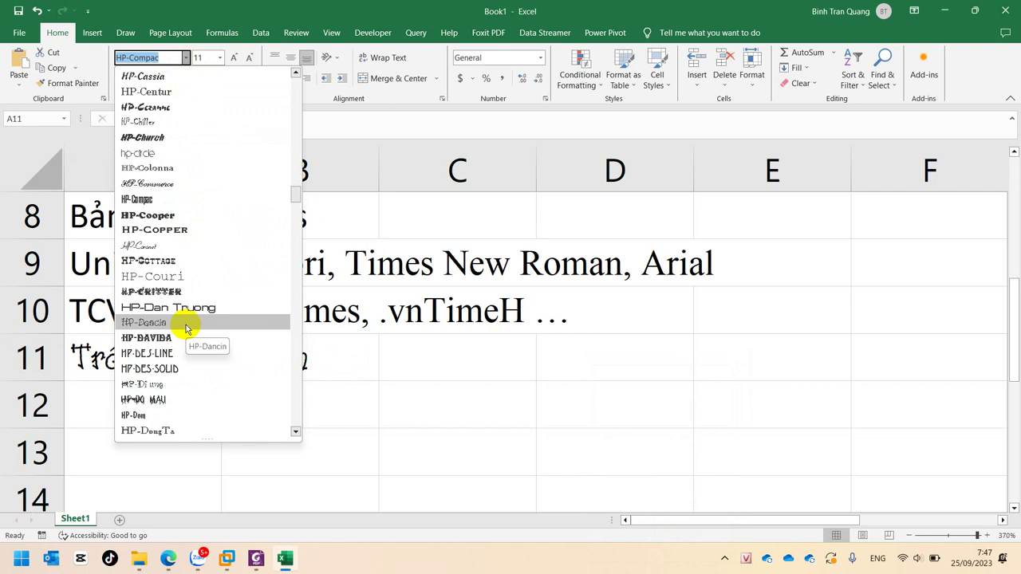
{"action": "scroll", "coordinate": [196, 375], "scroll_direction": "down", "scroll_amount": 7}
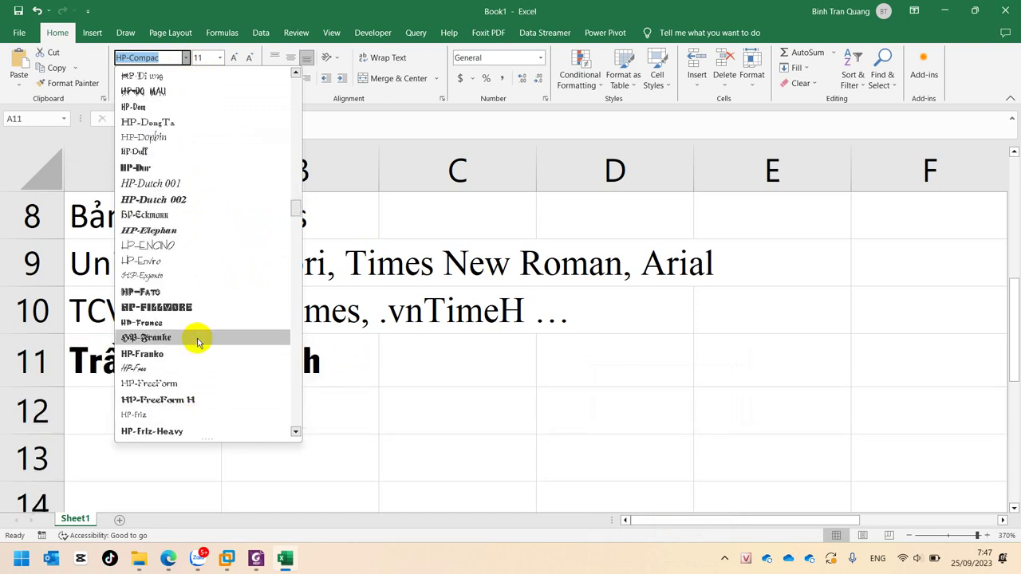
{"action": "left_click", "coordinate": [197, 341]}
{"action": "left_click", "coordinate": [169, 455]}
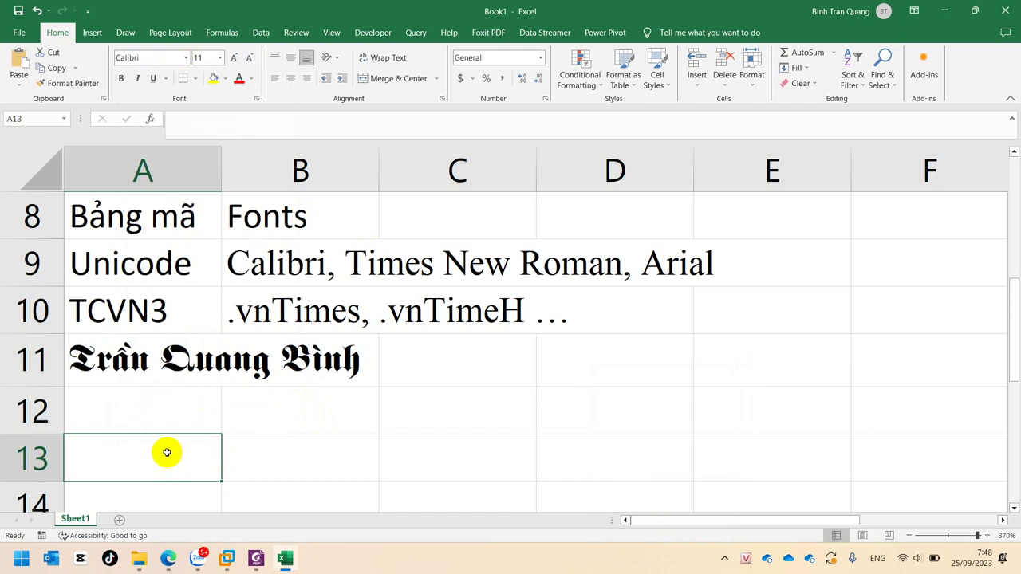
{"action": "left_click", "coordinate": [114, 374]}
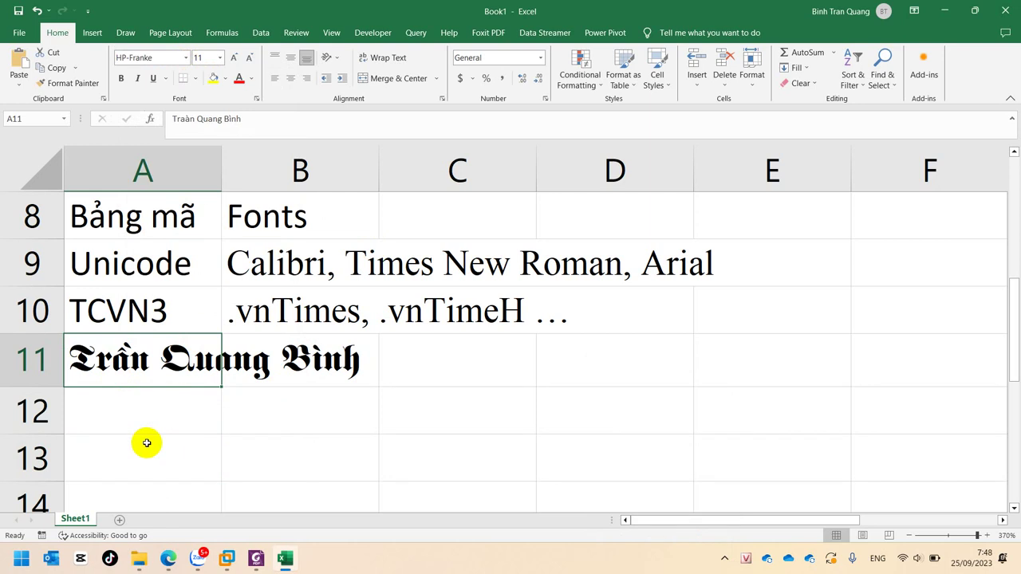
{"action": "left_click", "coordinate": [153, 412]}
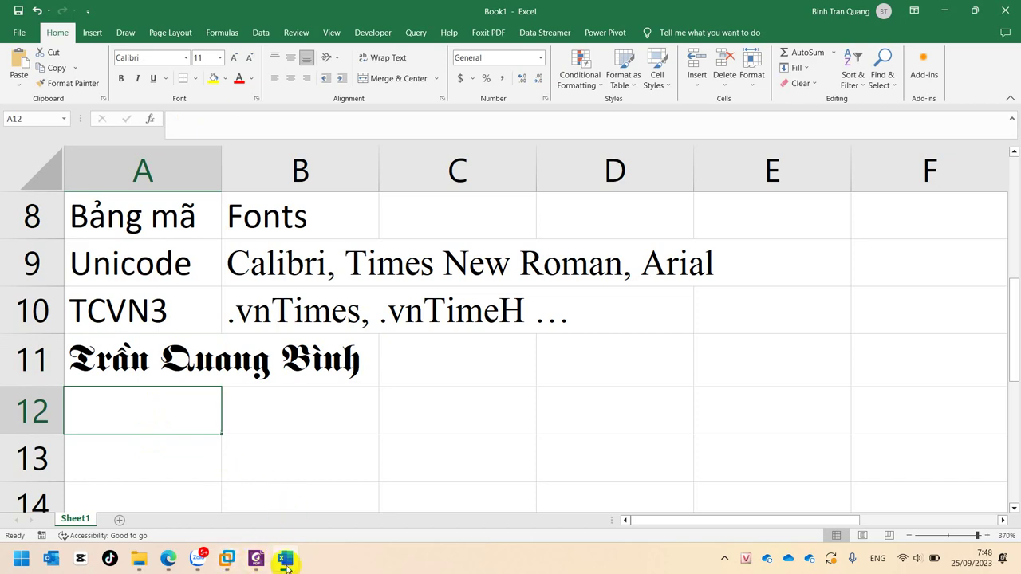
Bring up Word in the Windows 10 virtual machine and check the font of the garbled 'Céng hßa' line
{"action": "left_click", "coordinate": [200, 559]}
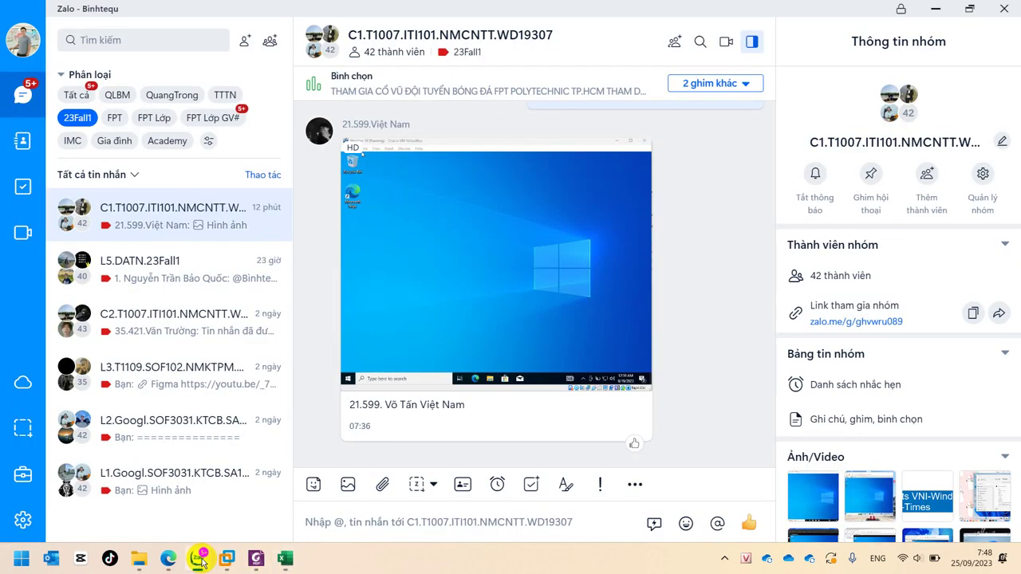
{"action": "left_click", "coordinate": [201, 560]}
{"action": "mouse_move", "coordinate": [227, 558]}
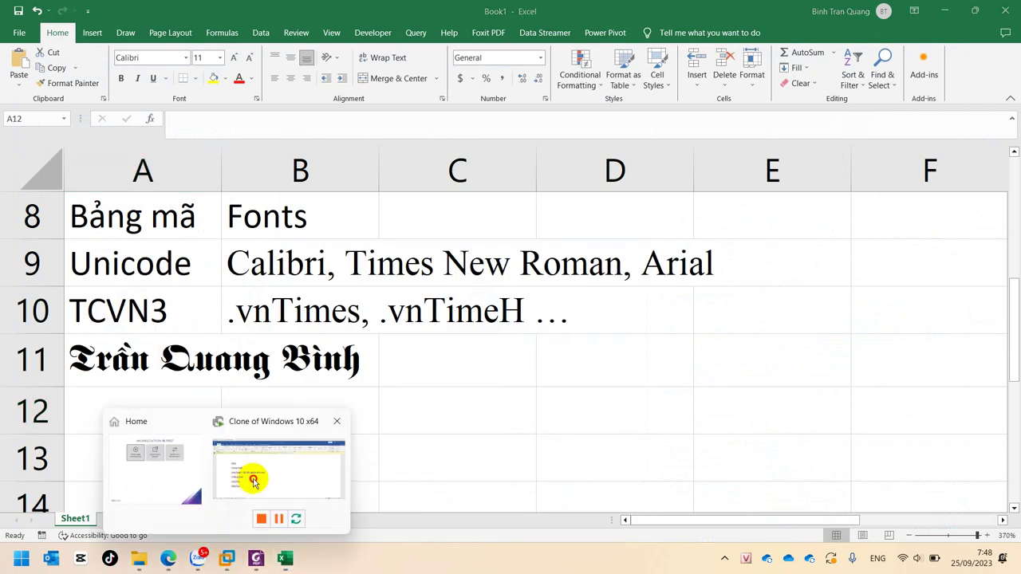
{"action": "left_click", "coordinate": [252, 481]}
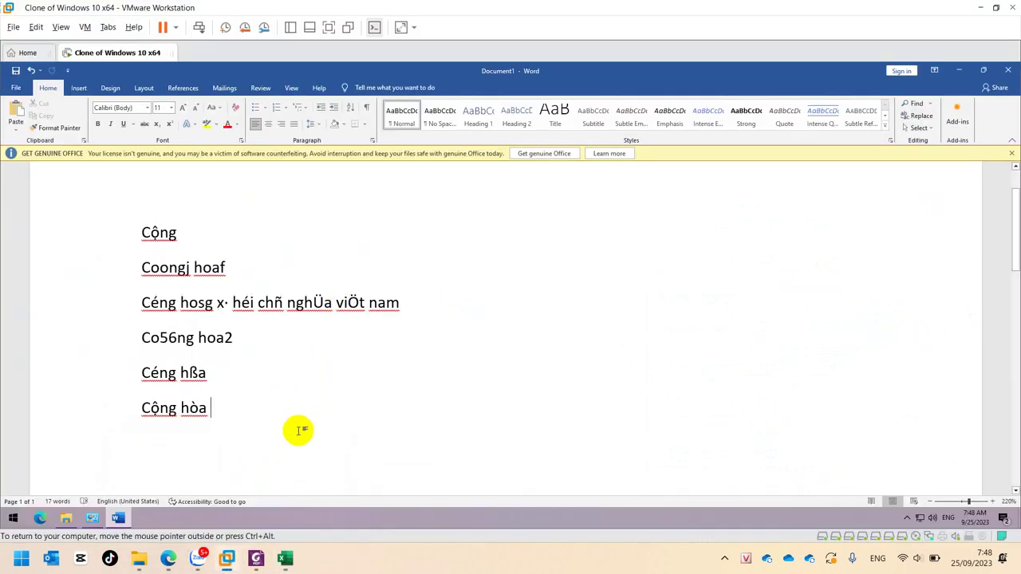
{"action": "left_click", "coordinate": [267, 302]}
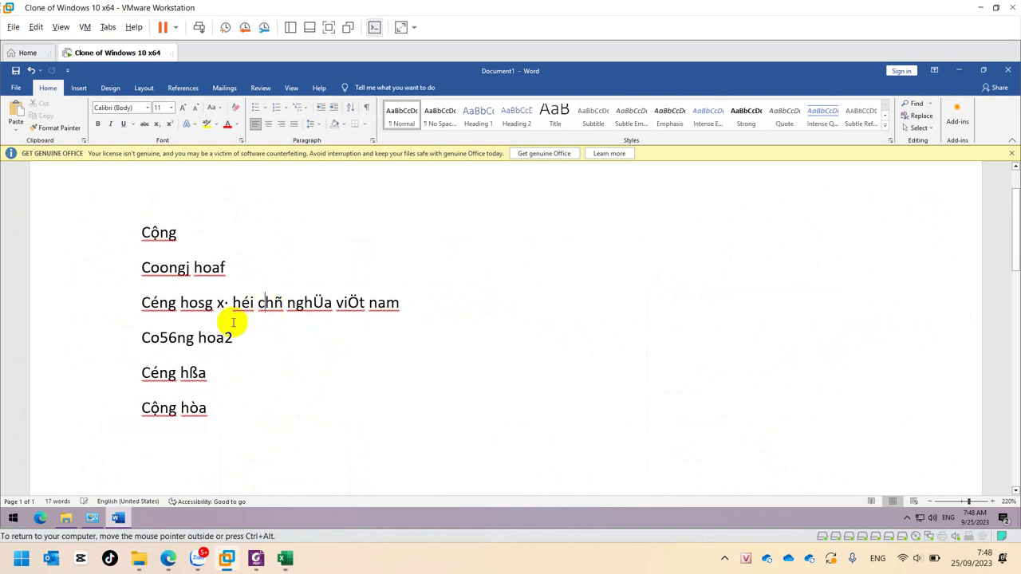
{"action": "left_click_drag", "start_coordinate": [142, 372], "coordinate": [199, 375]}
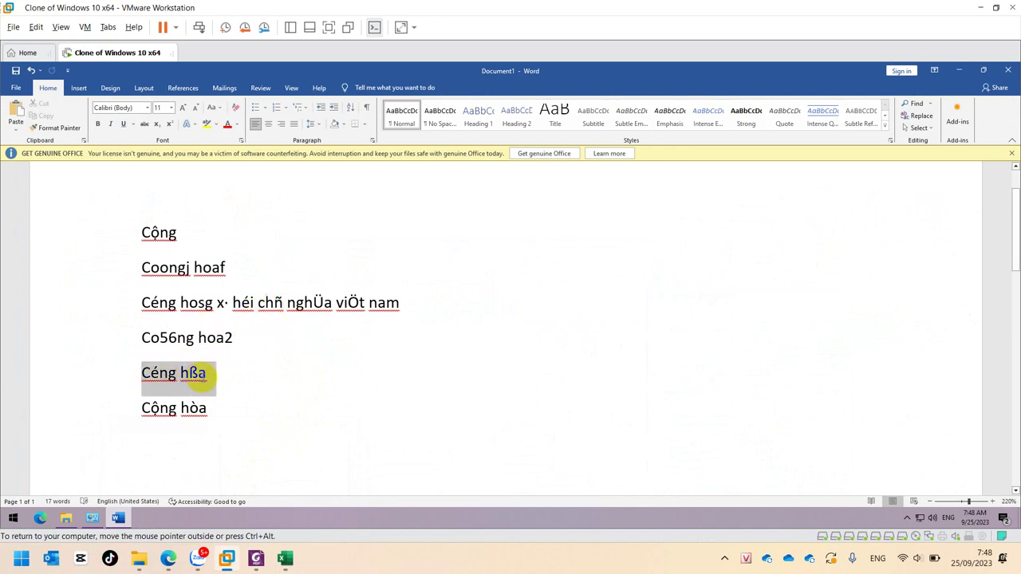
{"action": "left_click", "coordinate": [148, 108]}
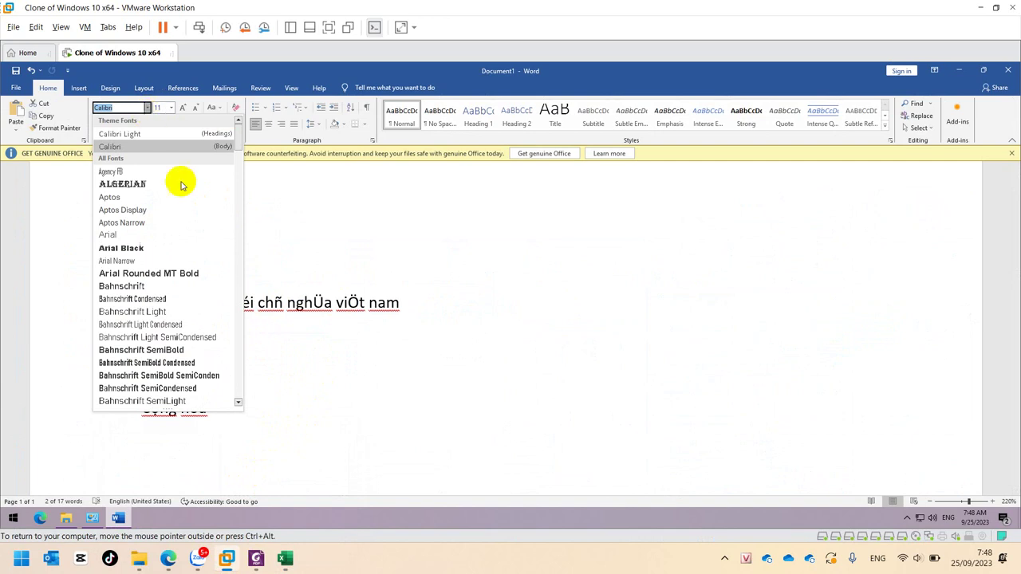
{"action": "left_click", "coordinate": [292, 422]}
Delete all six Vietnamese encoding test lines, leaving Word's page empty
{"action": "left_click", "coordinate": [278, 429]}
{"action": "key", "text": "ctrl+a"}
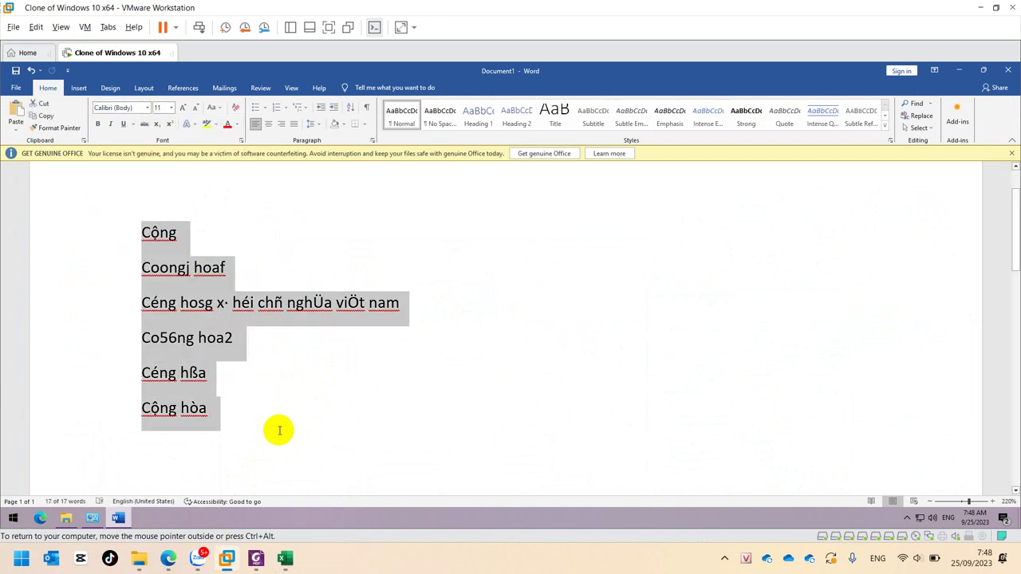
{"action": "key", "text": "Delete"}
{"action": "scroll", "coordinate": [278, 429], "scroll_direction": "up", "scroll_amount": 5}
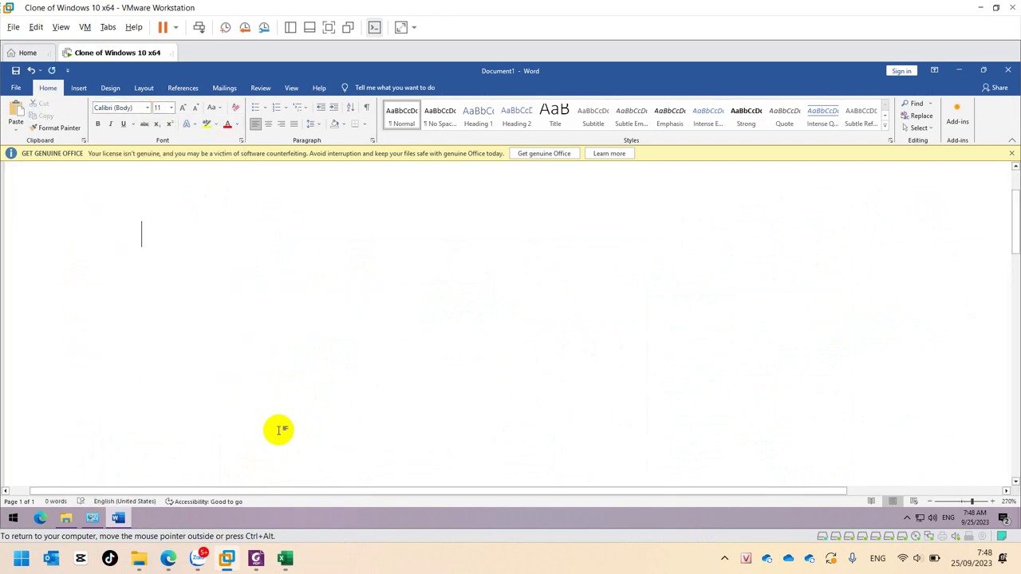
Set UniKey's code table to VNI Windows and type the test word 'coongj'
{"action": "left_click", "coordinate": [907, 517]}
{"action": "right_click", "coordinate": [919, 497]}
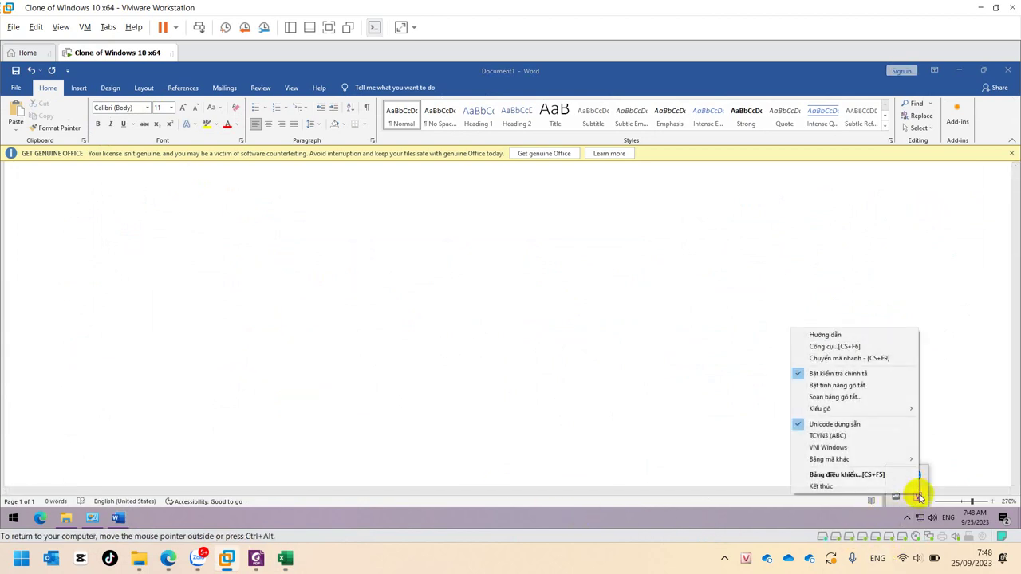
{"action": "left_click", "coordinate": [877, 450]}
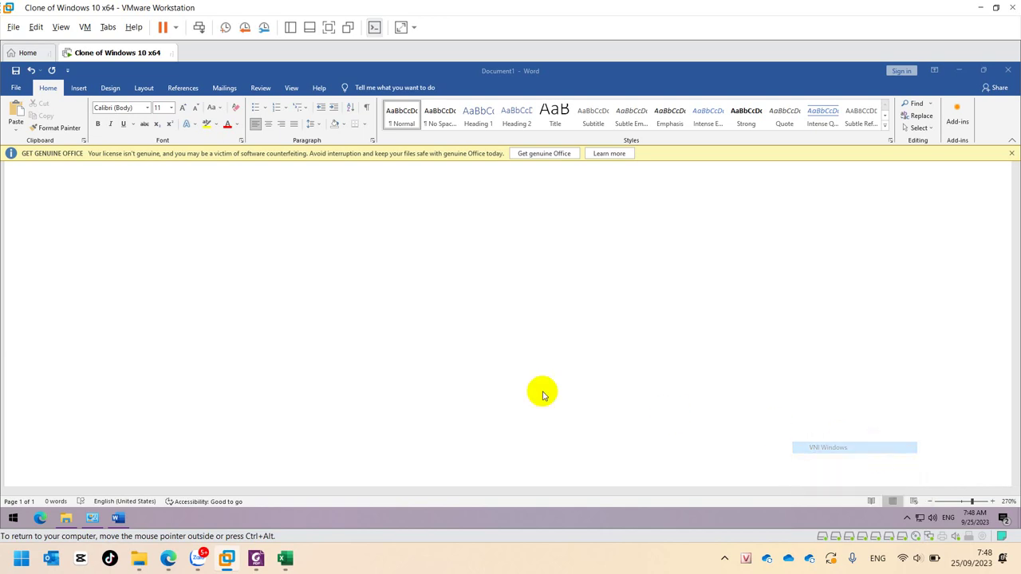
{"action": "type", "text": "coongj"}
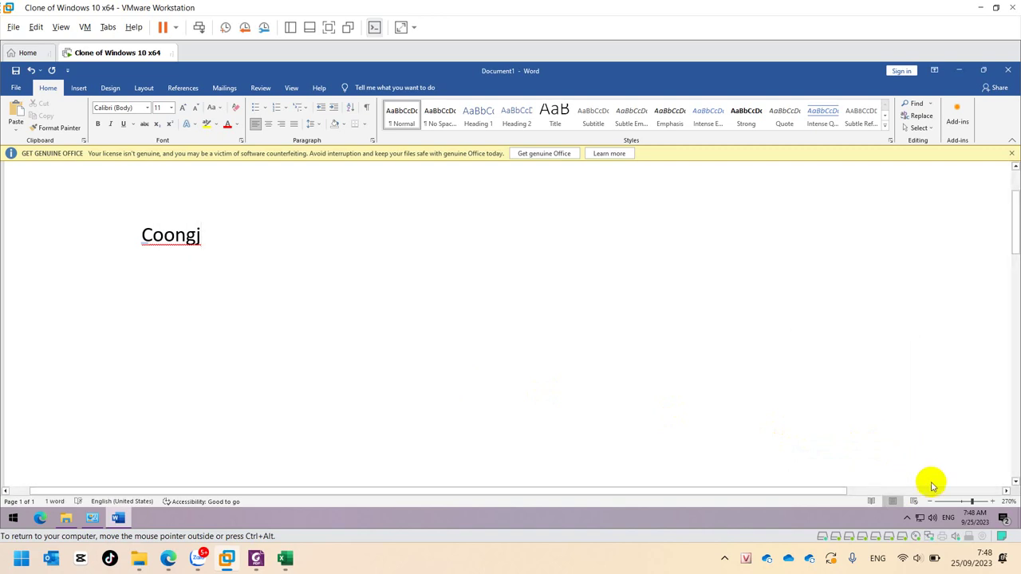
Bring up the Windows Taskbar settings page from the taskbar's menu, after closing Task Manager
{"action": "left_click", "coordinate": [909, 517]}
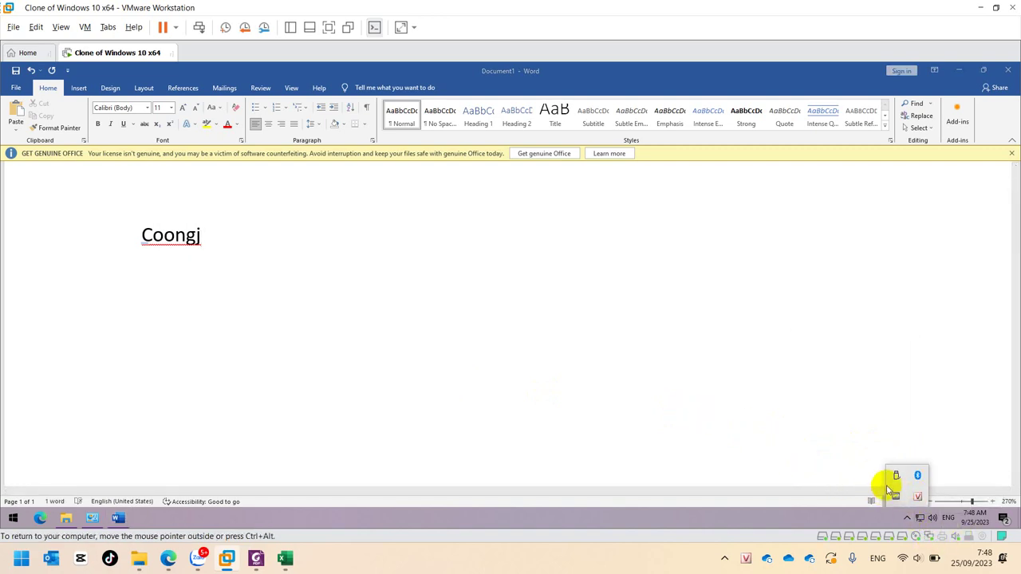
{"action": "right_click", "coordinate": [940, 523]}
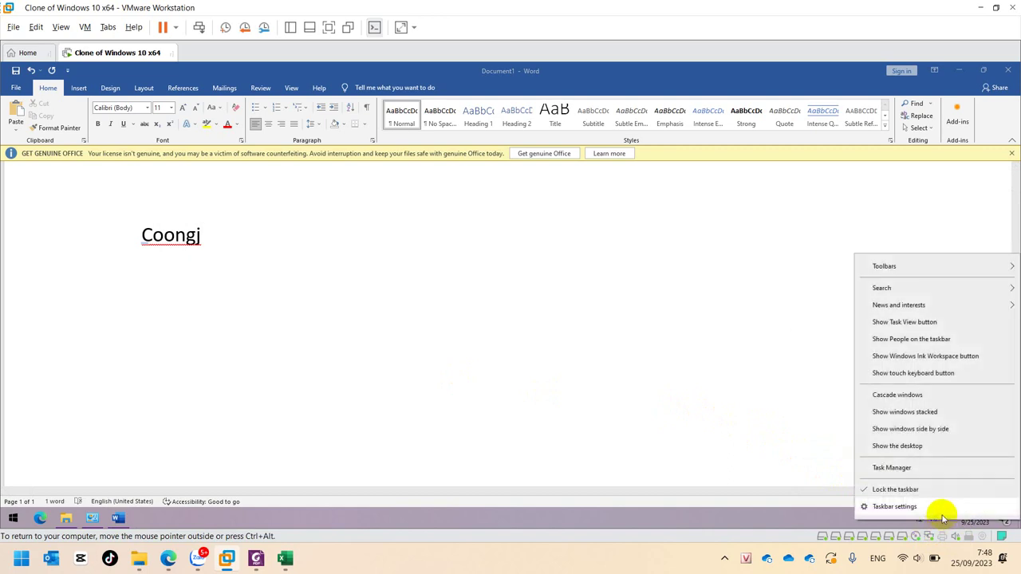
{"action": "left_click", "coordinate": [929, 469]}
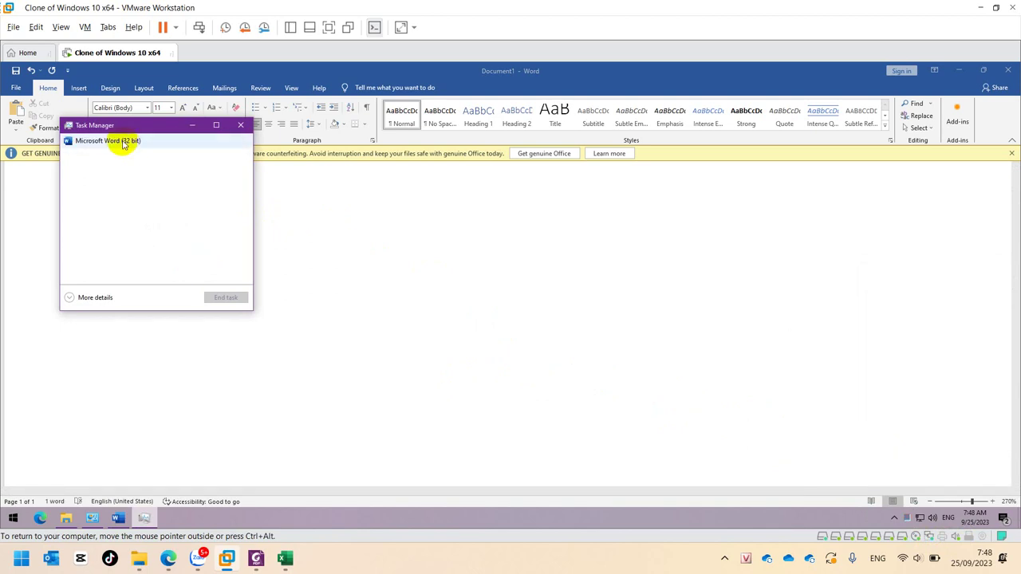
{"action": "left_click", "coordinate": [240, 125]}
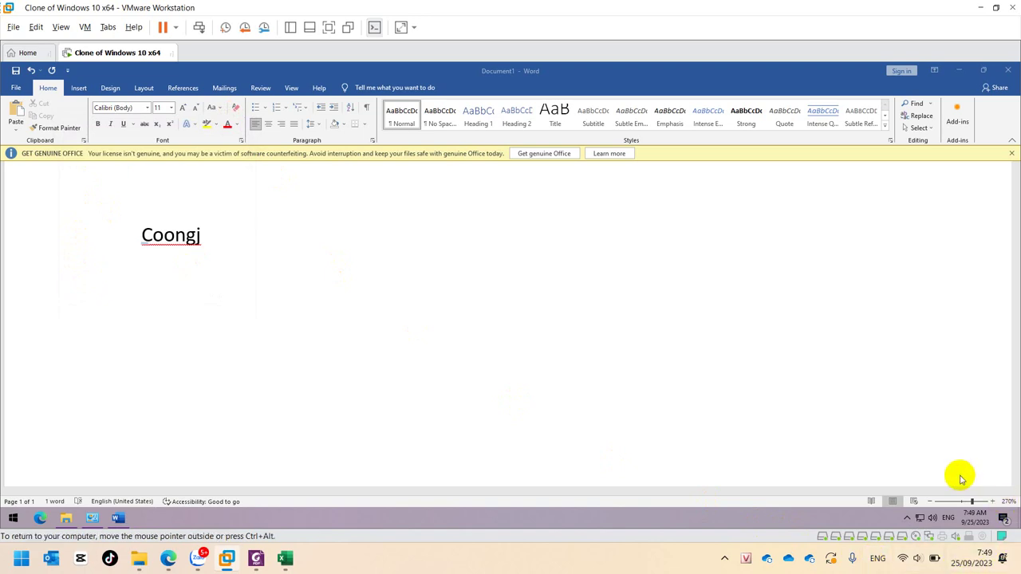
{"action": "left_click", "coordinate": [907, 518]}
{"action": "right_click", "coordinate": [914, 493]}
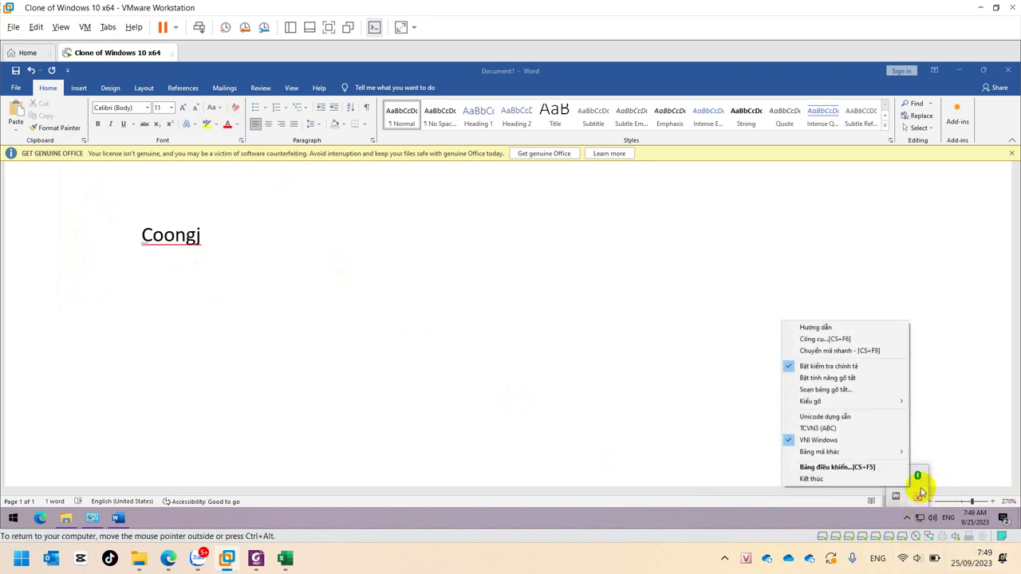
{"action": "right_click", "coordinate": [907, 523]}
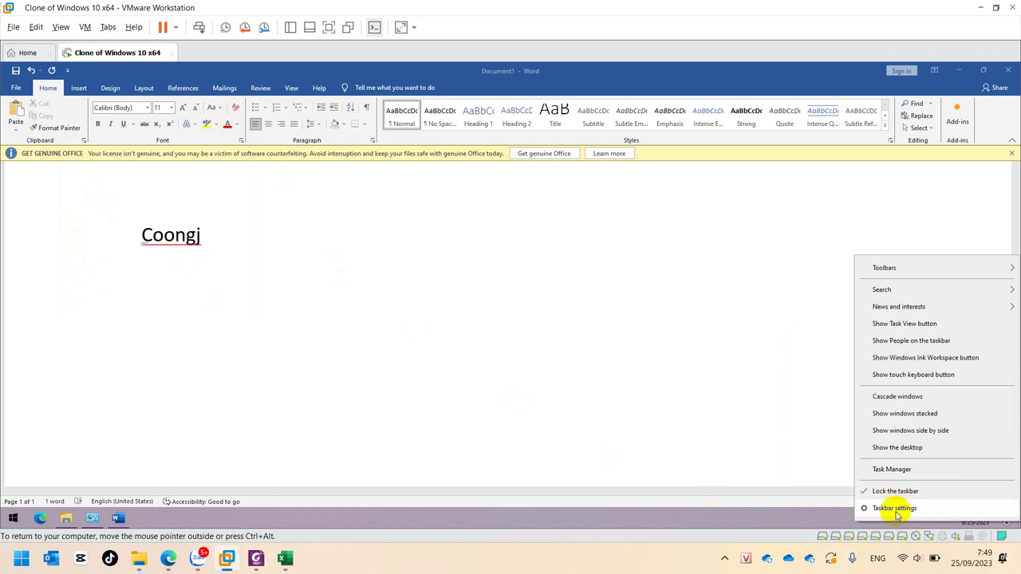
{"action": "left_click", "coordinate": [895, 509]}
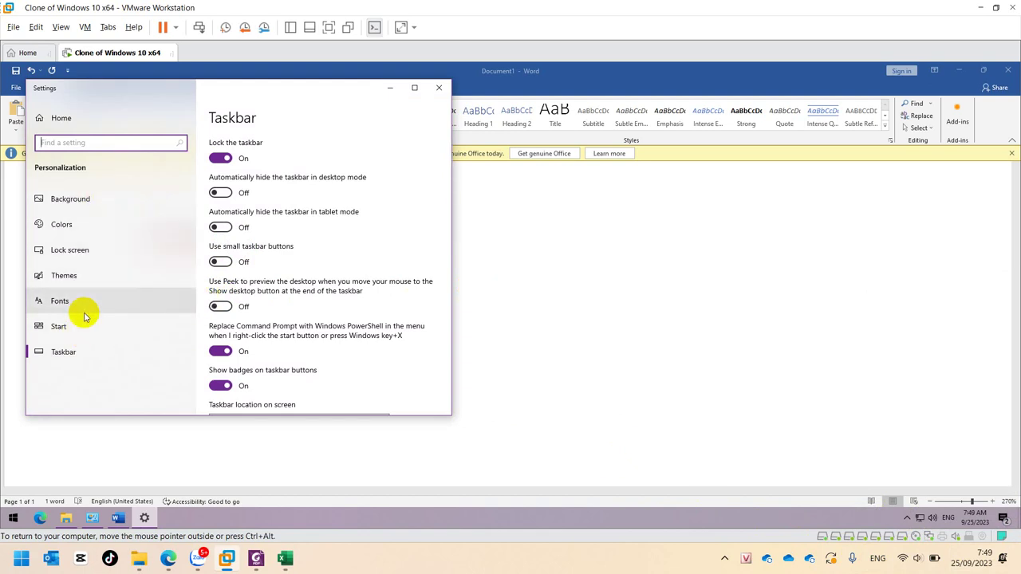
Look through the system icons on/off page, then return to Taskbar settings
{"action": "scroll", "coordinate": [315, 355], "scroll_direction": "down", "scroll_amount": 3}
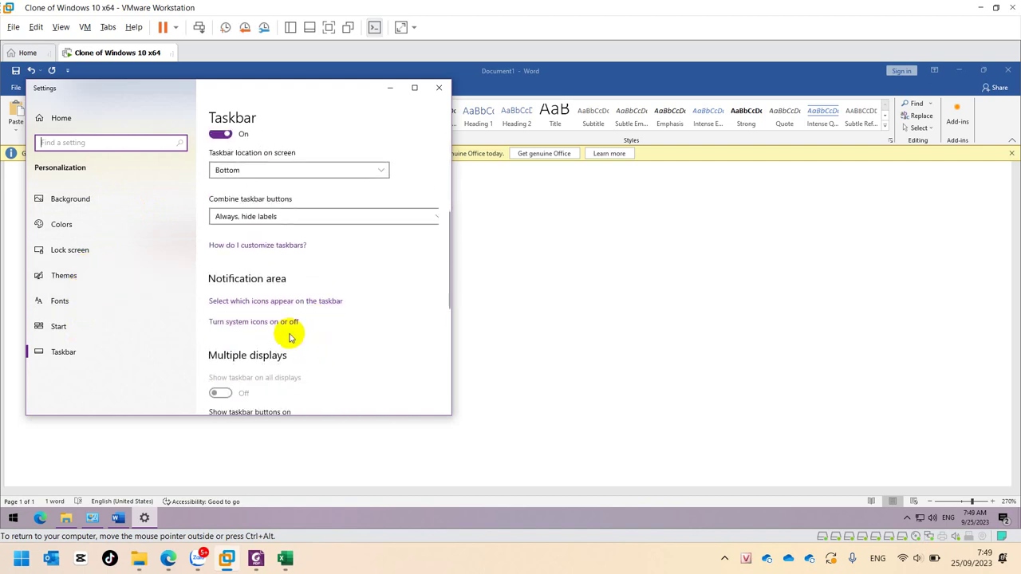
{"action": "left_click", "coordinate": [238, 322]}
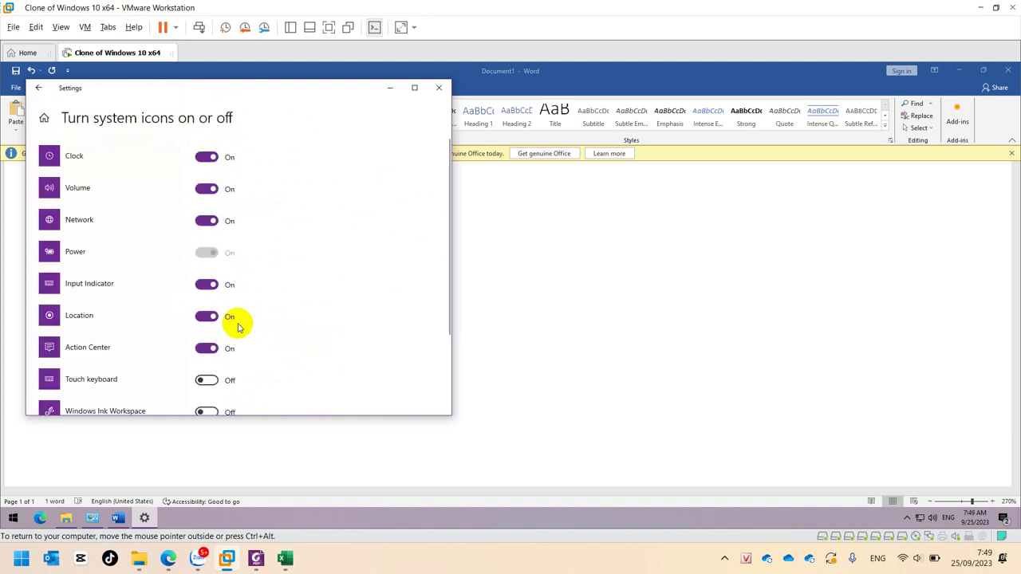
{"action": "scroll", "coordinate": [238, 327], "scroll_direction": "down", "scroll_amount": 3}
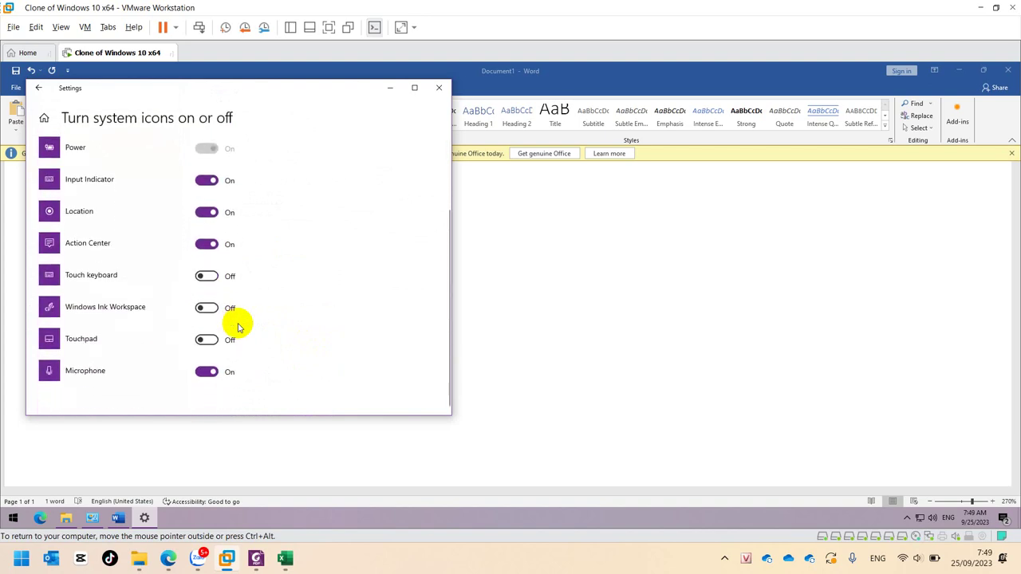
{"action": "scroll", "coordinate": [237, 327], "scroll_direction": "up", "scroll_amount": 3}
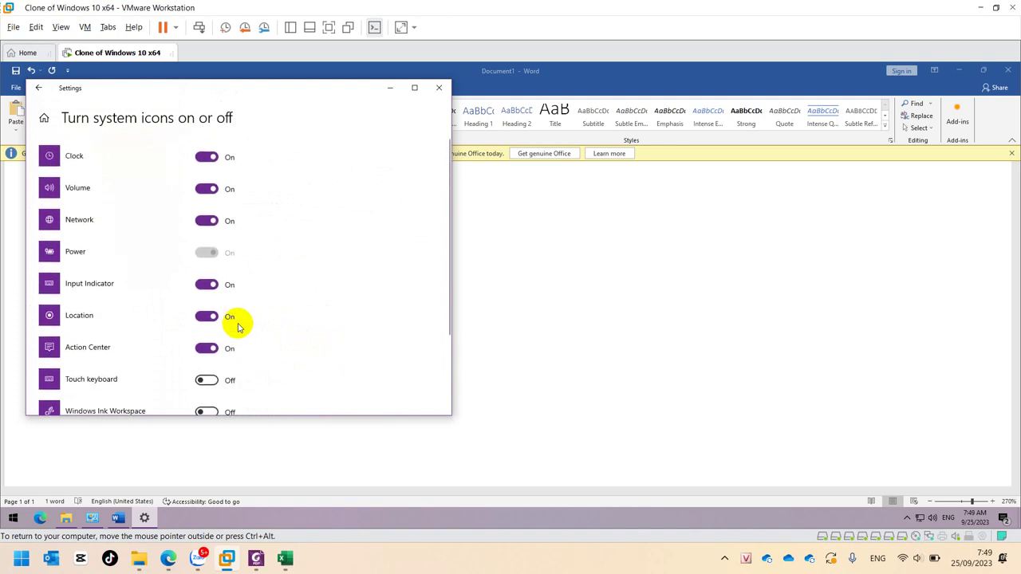
{"action": "scroll", "coordinate": [238, 327], "scroll_direction": "down", "scroll_amount": 3}
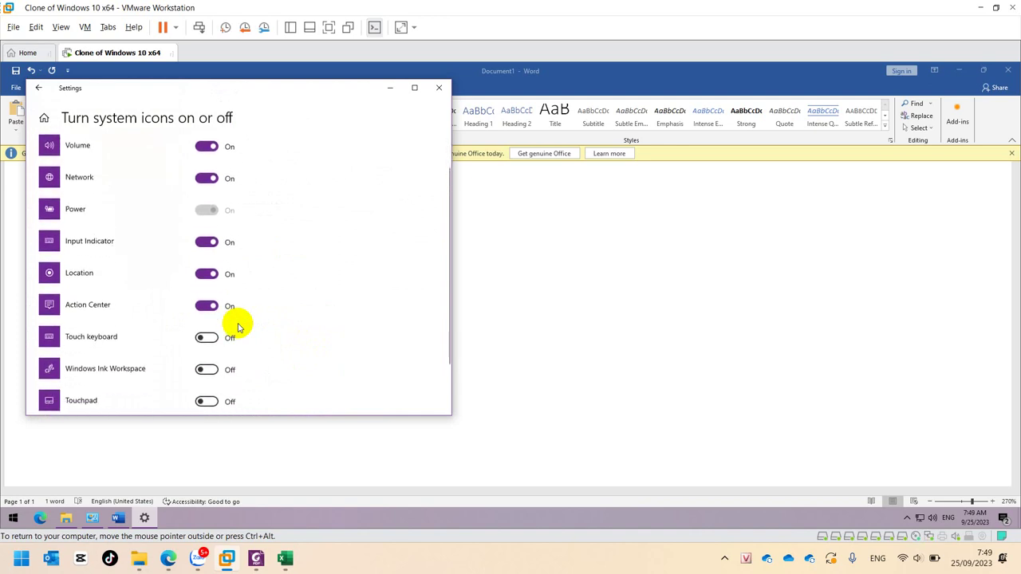
{"action": "scroll", "coordinate": [238, 327], "scroll_direction": "up", "scroll_amount": 3}
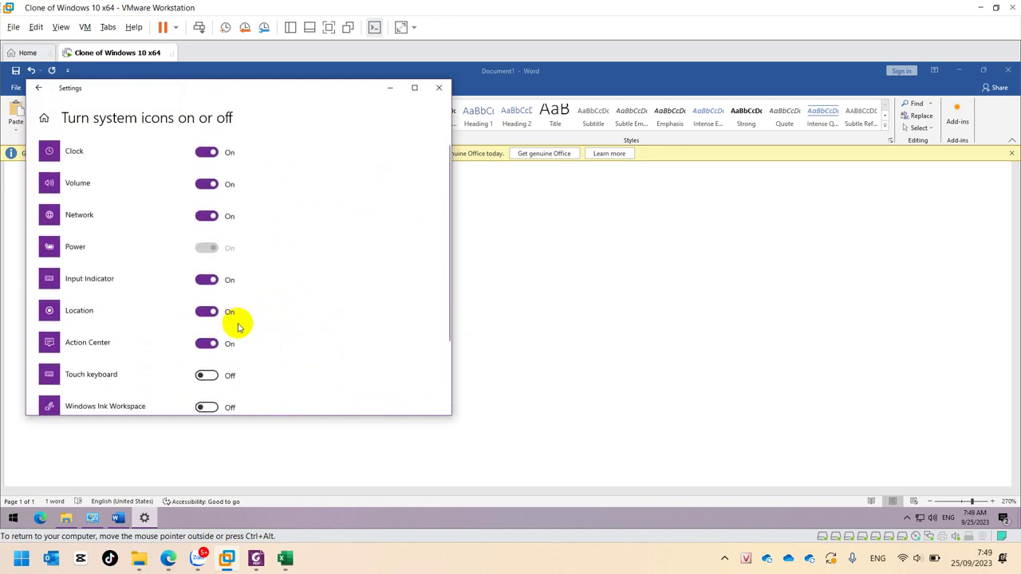
{"action": "left_click", "coordinate": [38, 87]}
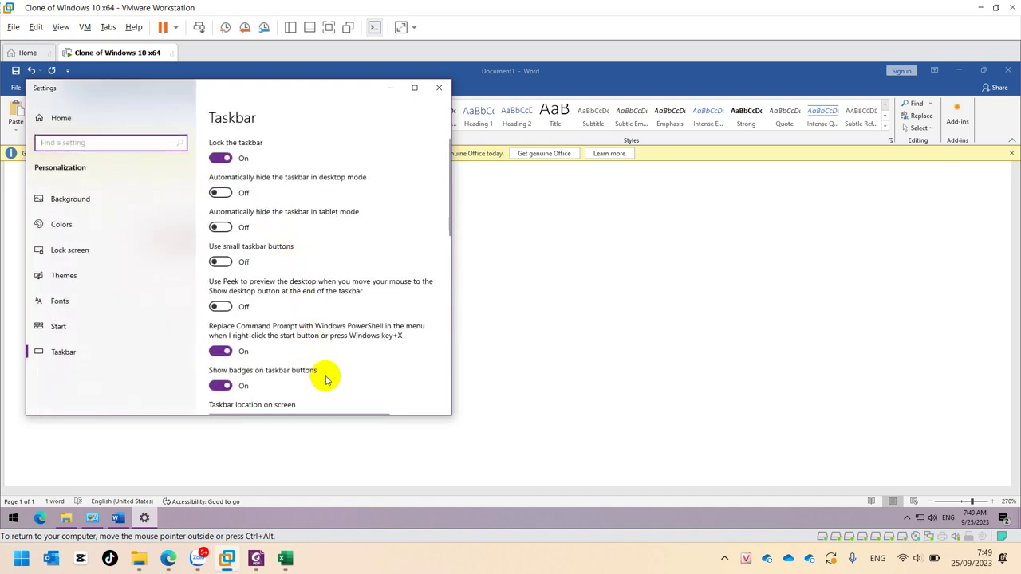
Switch the UniKey Program taskbar icon On and close Settings
{"action": "scroll", "coordinate": [326, 379], "scroll_direction": "down", "scroll_amount": 3}
{"action": "scroll", "coordinate": [325, 380], "scroll_direction": "down", "scroll_amount": 2}
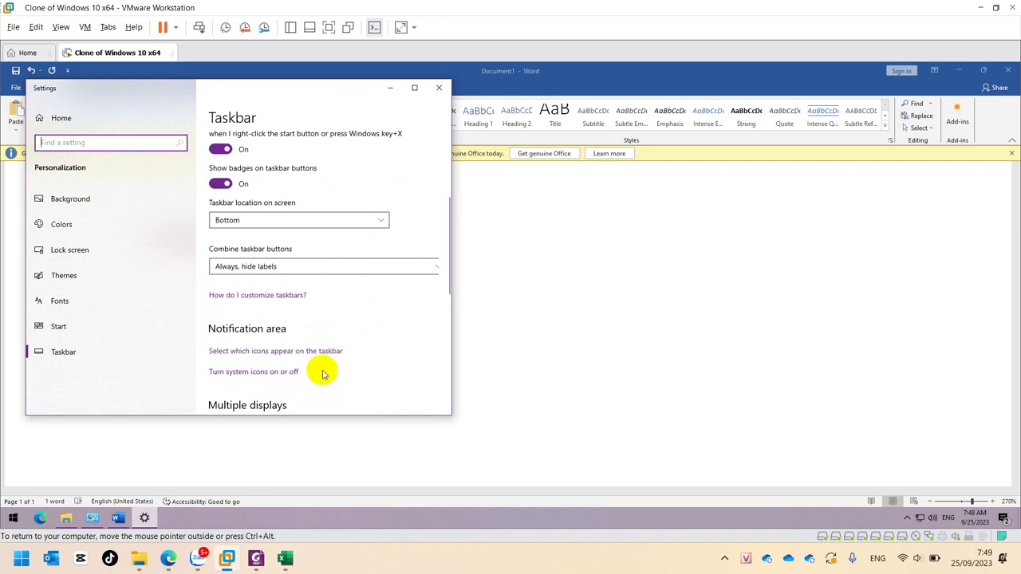
{"action": "left_click", "coordinate": [322, 352]}
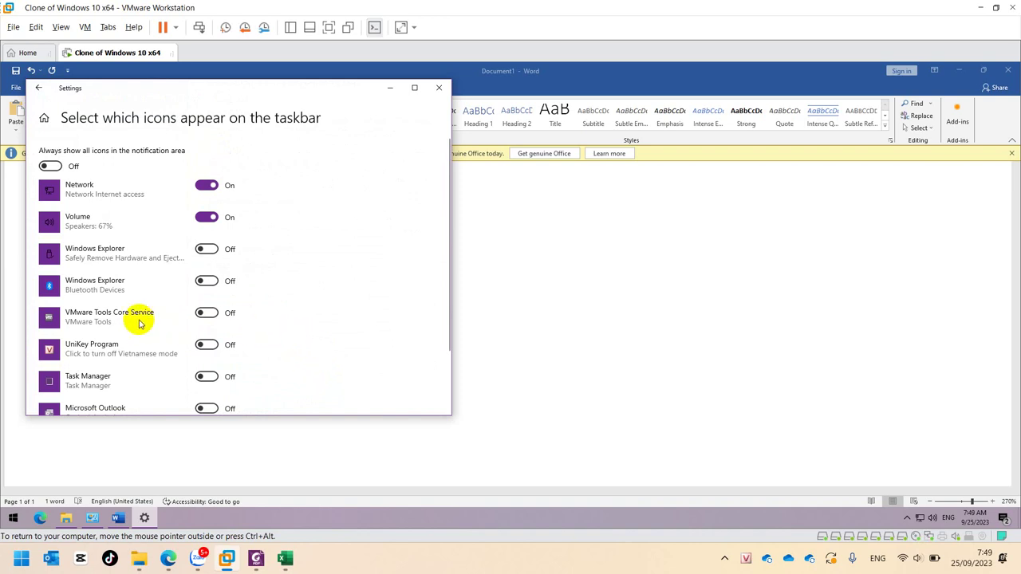
{"action": "left_click", "coordinate": [206, 344]}
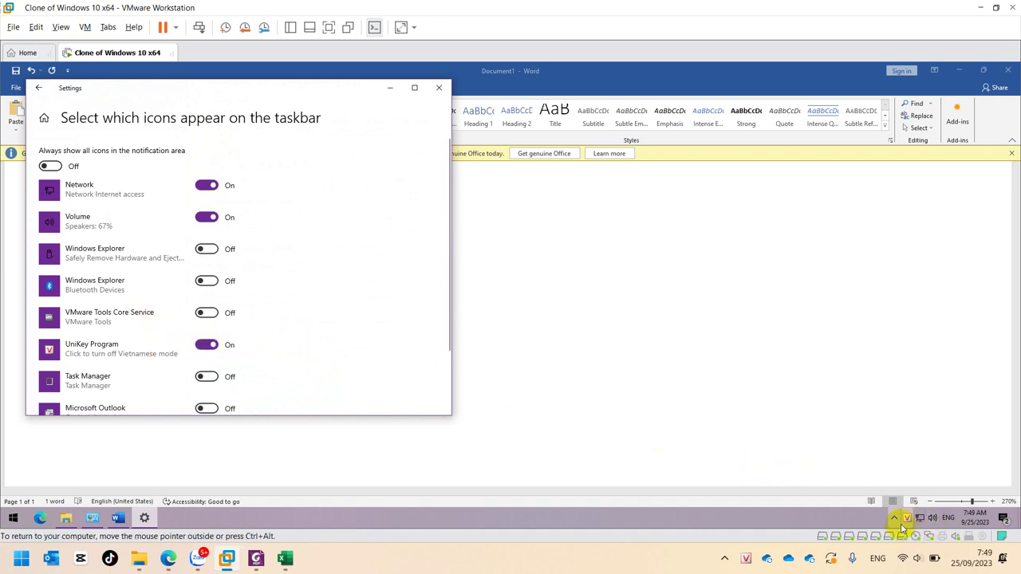
{"action": "left_click", "coordinate": [438, 88]}
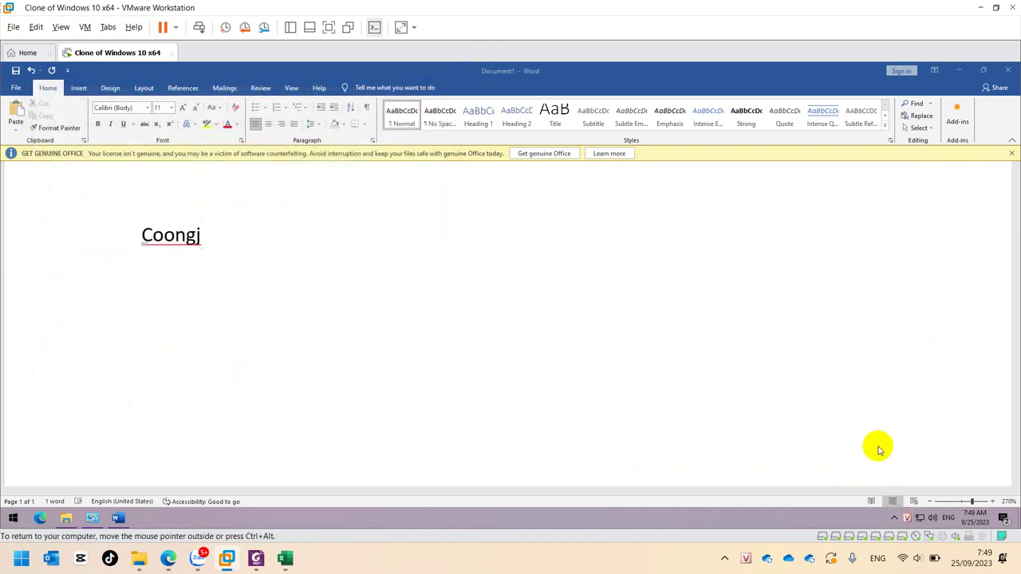
Delete the test word 'Coongj' from the Word document
{"action": "right_click", "coordinate": [907, 518]}
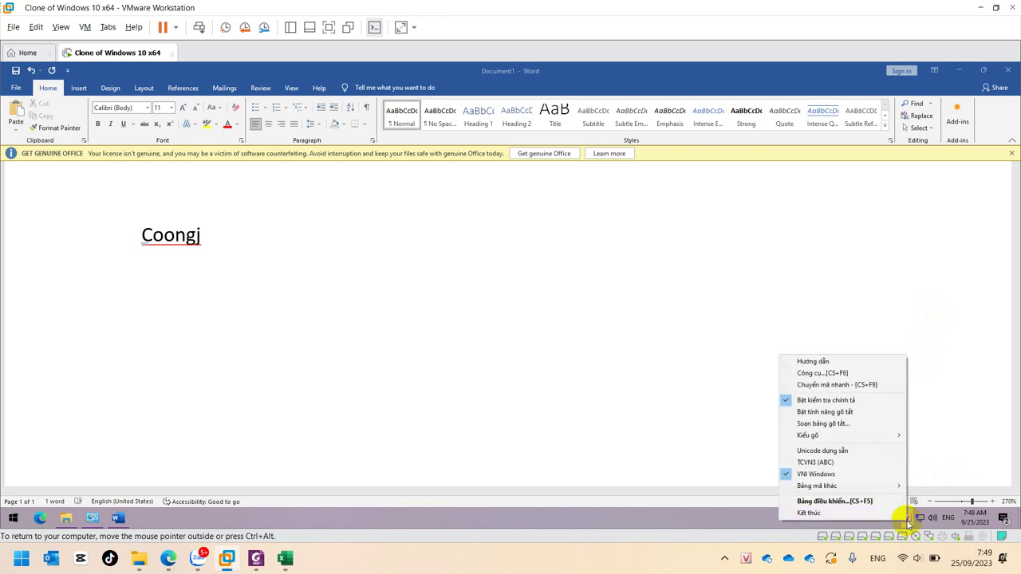
{"action": "left_click", "coordinate": [171, 233]}
{"action": "double_click", "coordinate": [170, 233]}
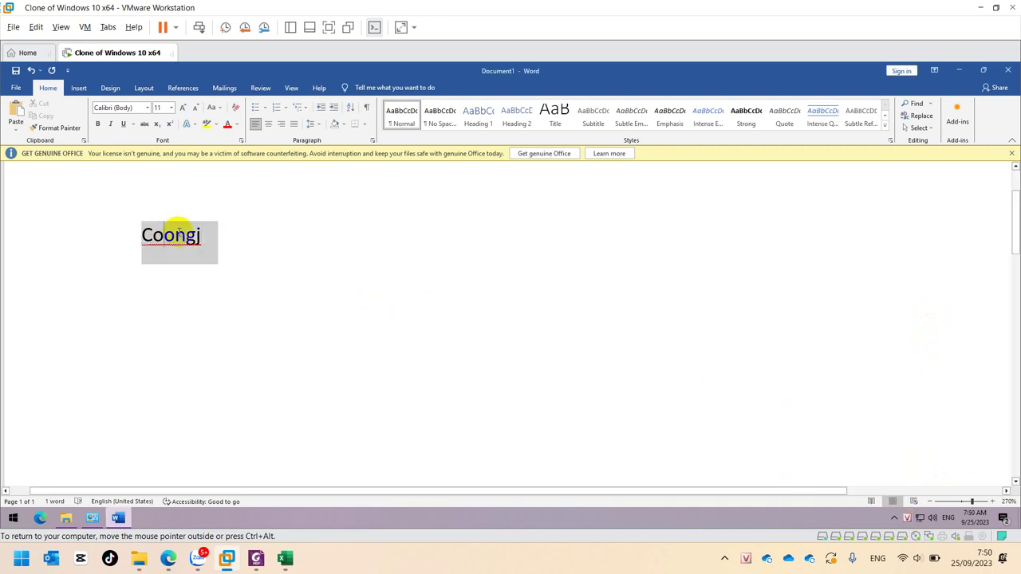
{"action": "type", "text": "coongj"}
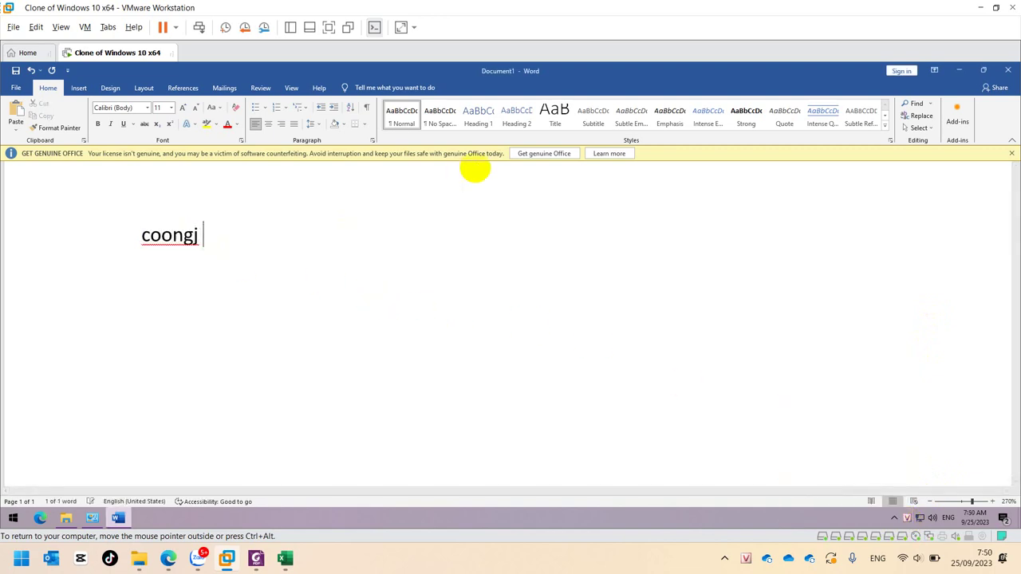
{"action": "key", "text": "ctrl+BackSpace"}
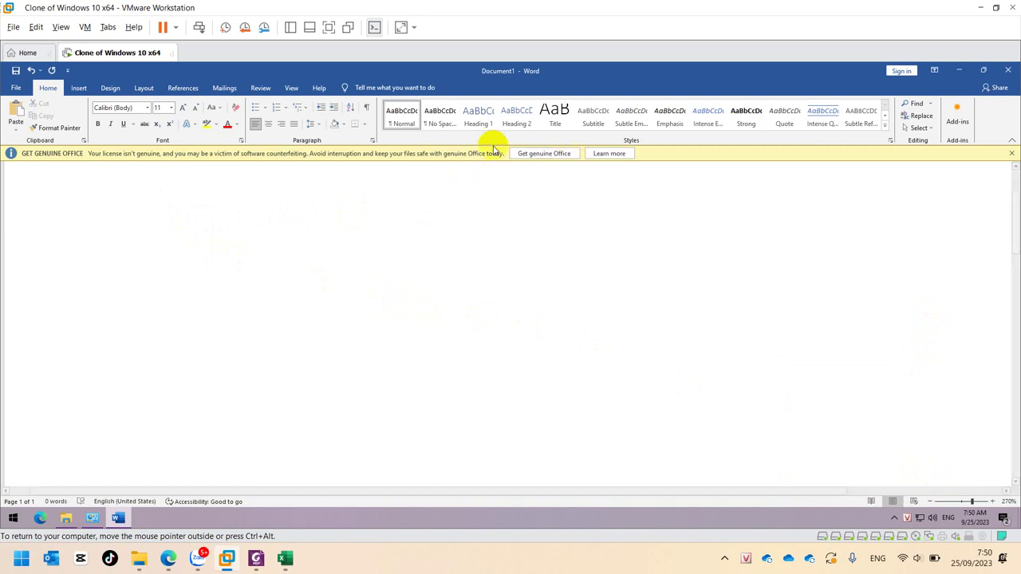
Choose UniKey's typing method, type 'Coäng hoøa xaõ hoäi chuû nghóa Vieät Nam' and select that line
{"action": "right_click", "coordinate": [907, 519]}
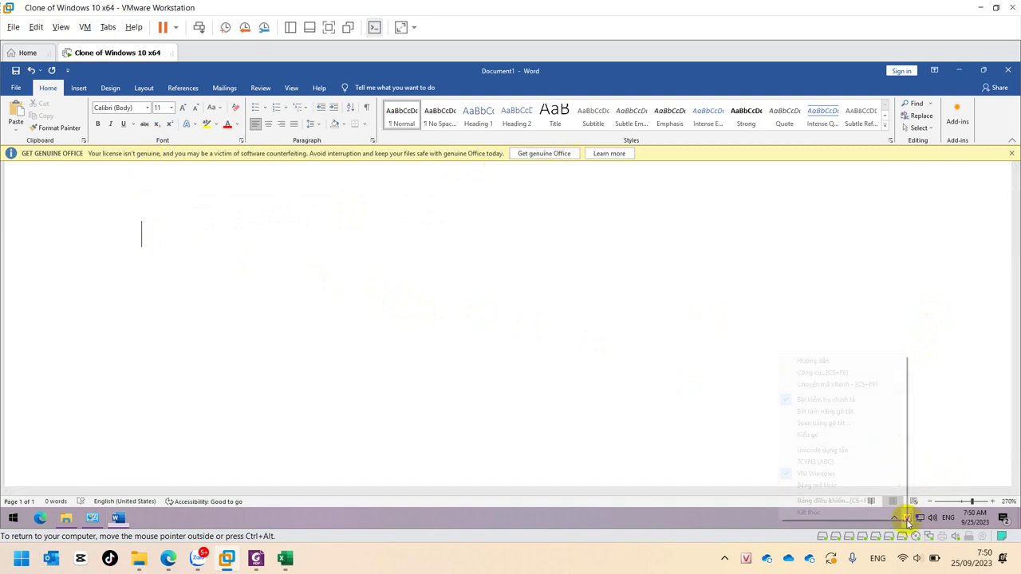
{"action": "mouse_move", "coordinate": [847, 441]}
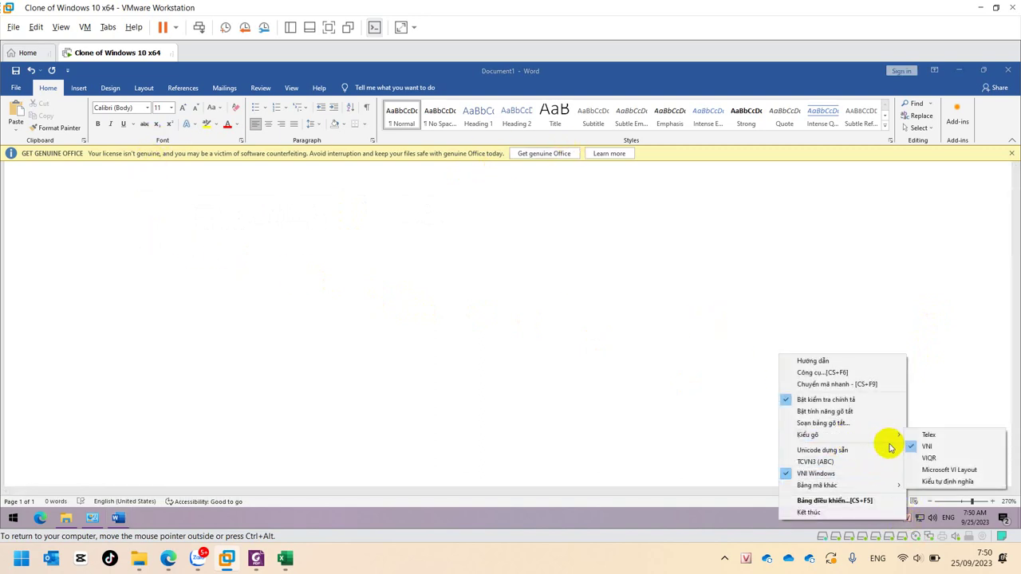
{"action": "left_click", "coordinate": [927, 435]}
{"action": "type", "text": "Coäng hoa"}
{"action": "type", "text": "f "}
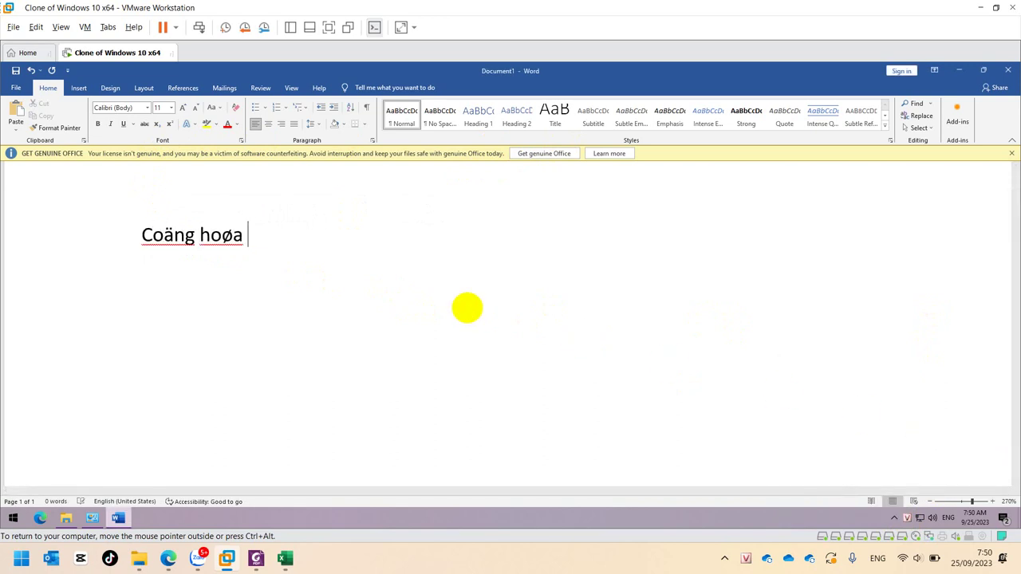
{"action": "type", "text": "xax h"}
{"action": "type", "text": "ooij chur ngh"}
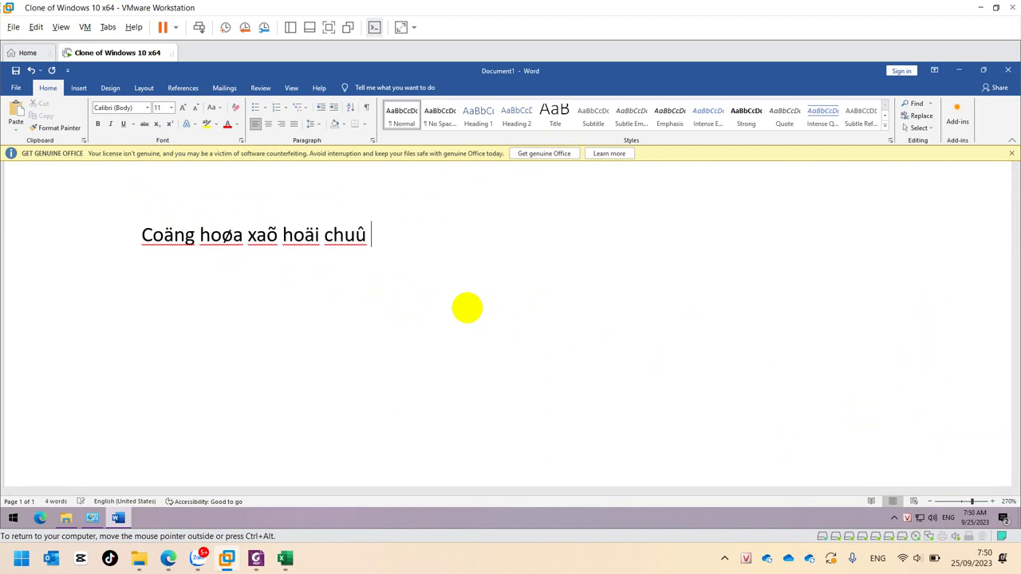
{"action": "type", "text": "iax Vieej"}
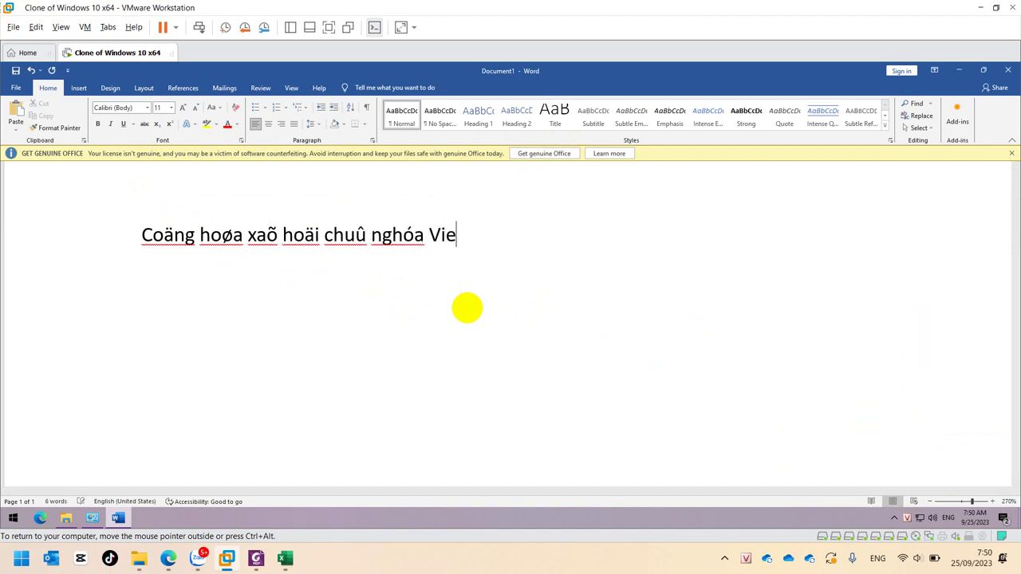
{"action": "type", "text": "t Nam"}
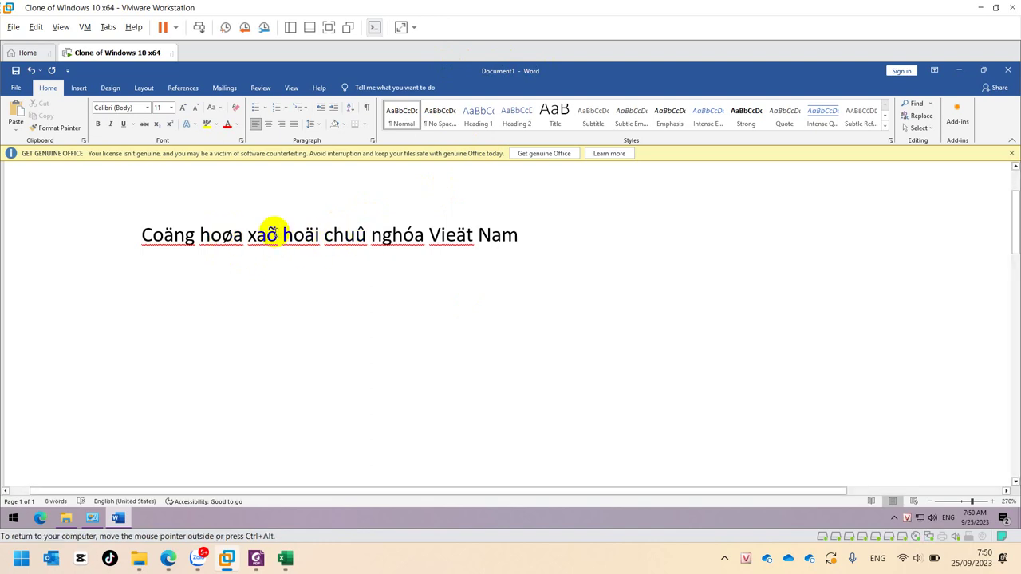
{"action": "double_click", "coordinate": [259, 231]}
{"action": "left_click", "coordinate": [226, 231]}
{"action": "left_click_drag", "start_coordinate": [146, 234], "coordinate": [498, 232]}
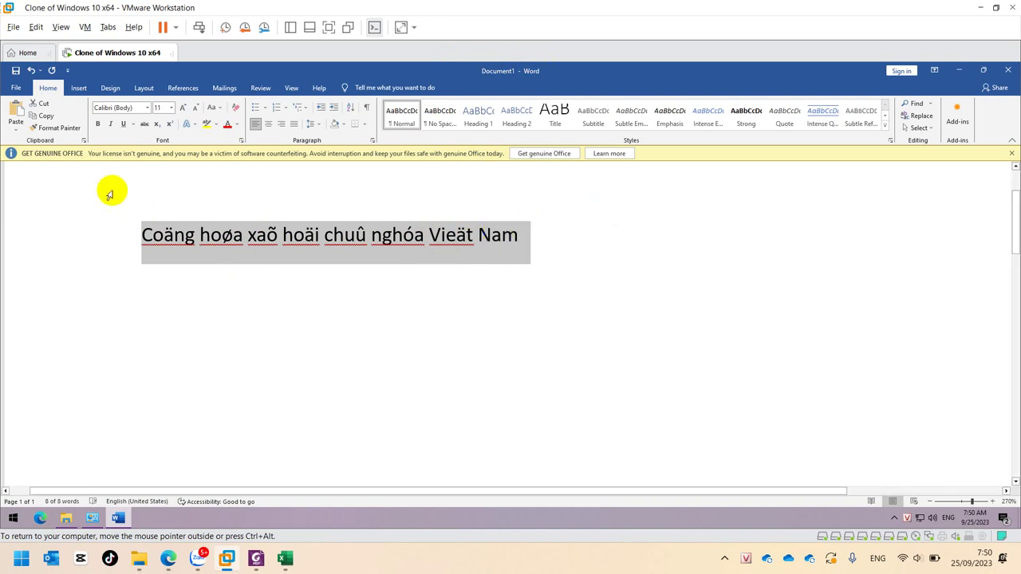
{"action": "left_click", "coordinate": [147, 107]}
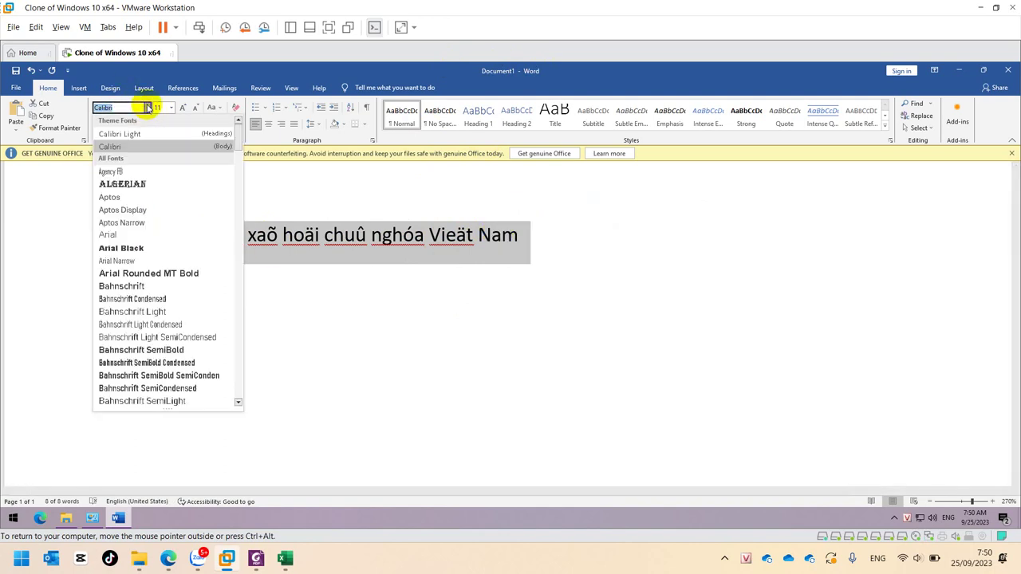
{"action": "scroll", "coordinate": [177, 257], "scroll_direction": "down", "scroll_amount": 8}
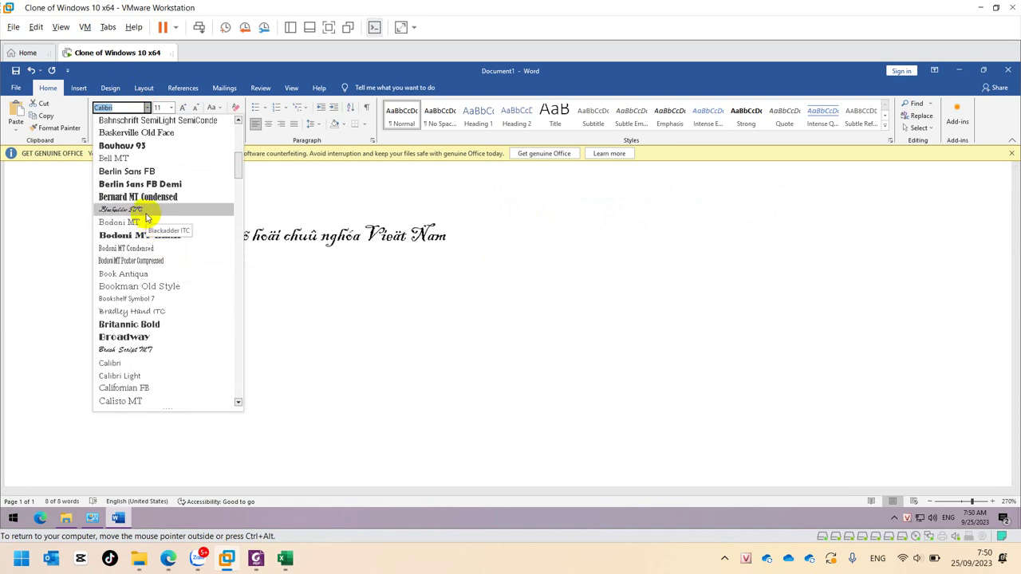
{"action": "scroll", "coordinate": [156, 319], "scroll_direction": "down", "scroll_amount": 1}
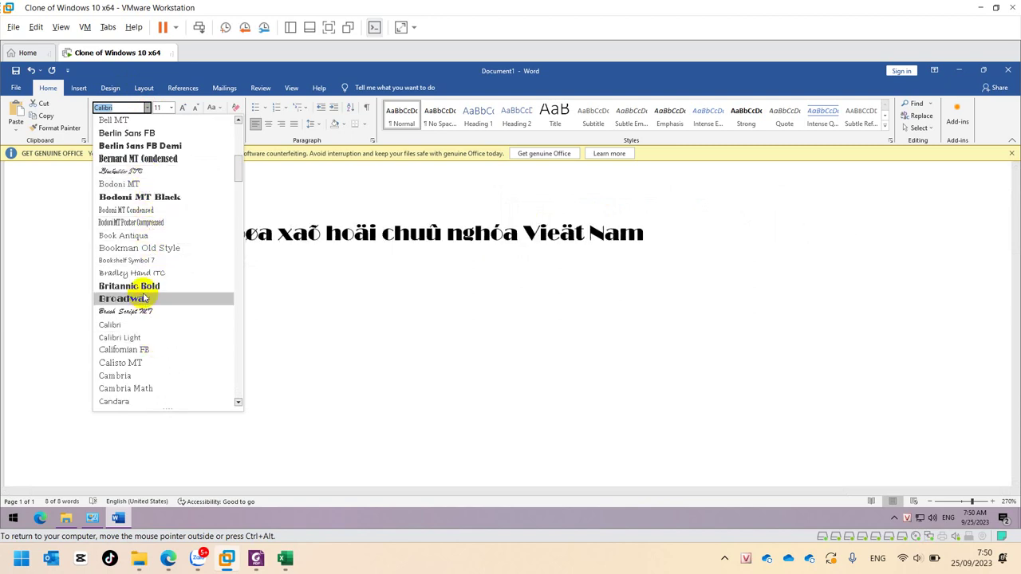
{"action": "scroll", "coordinate": [140, 313], "scroll_direction": "down", "scroll_amount": 18}
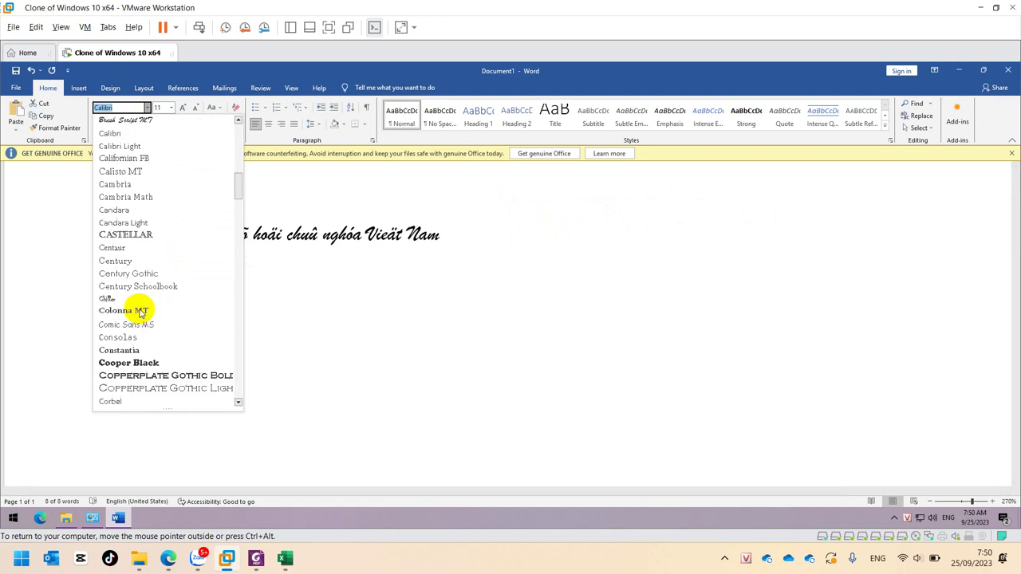
{"action": "scroll", "coordinate": [141, 312], "scroll_direction": "down", "scroll_amount": 5}
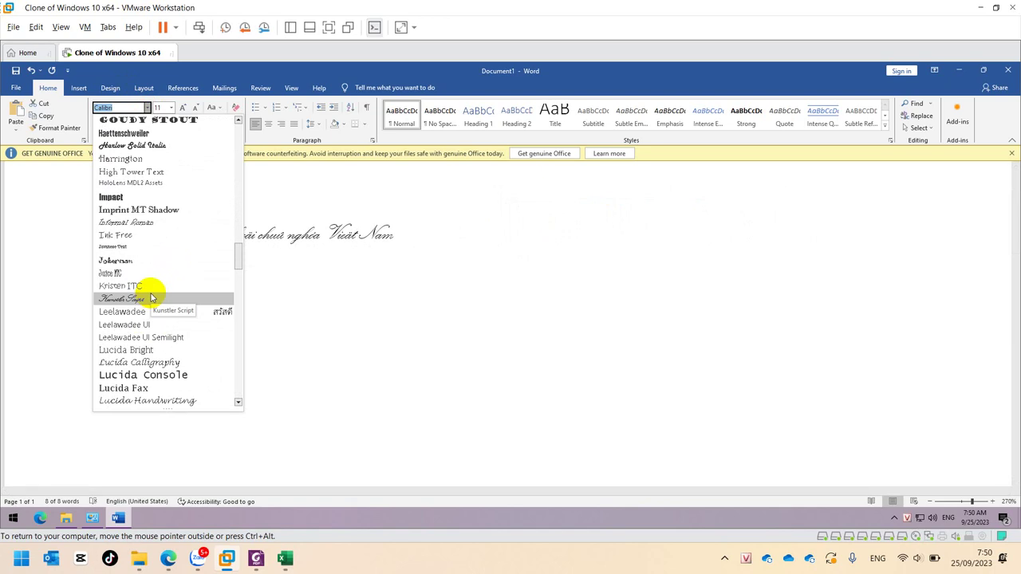
{"action": "left_click", "coordinate": [401, 213]}
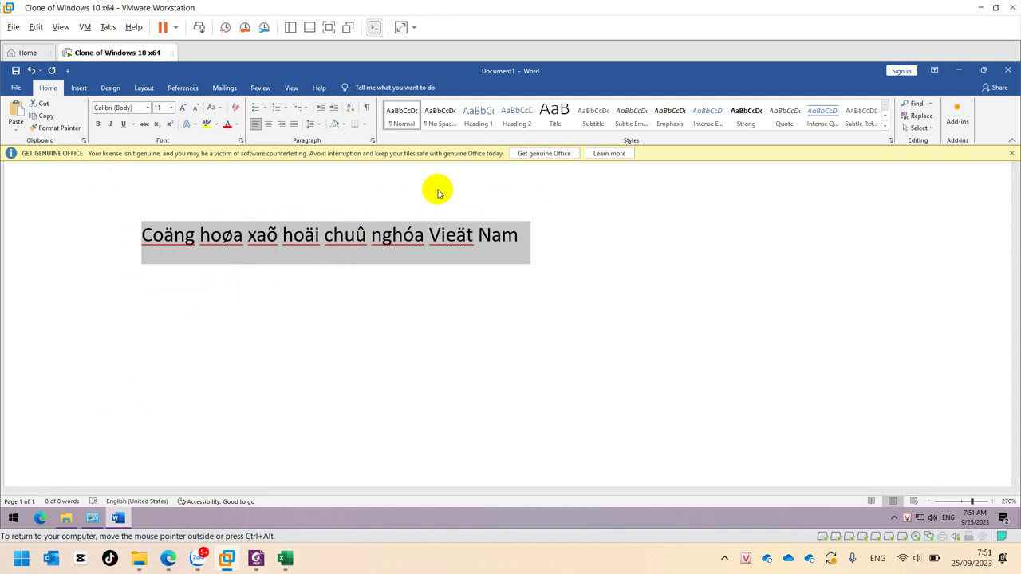
Add 'Chuyen ma' and two blank lines below the title, then select the first line
{"action": "key", "text": "End"}
{"action": "key", "text": "Return"}
{"action": "type", "text": "Chuyen ma"}
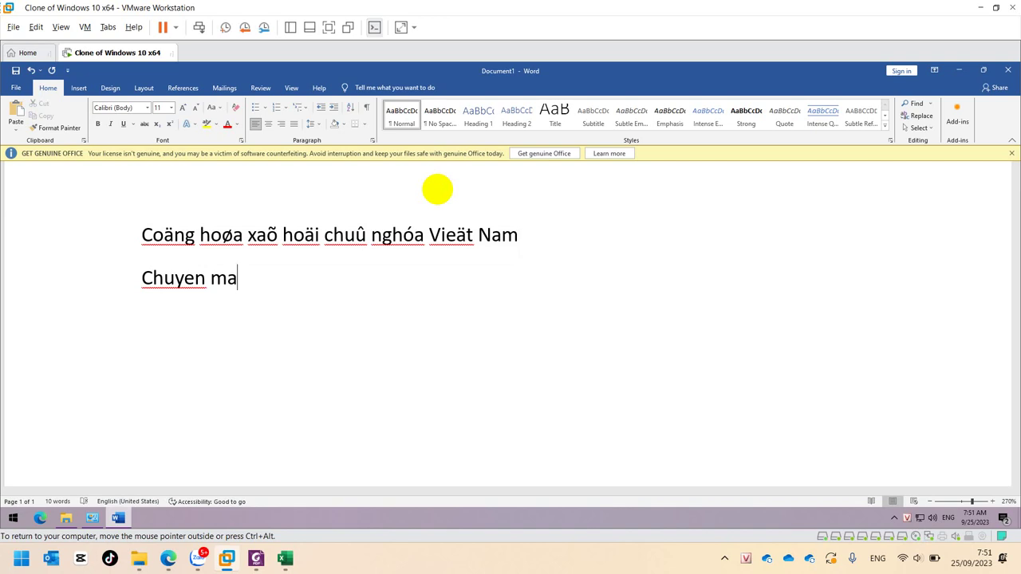
{"action": "key", "text": "Return"}
{"action": "key", "text": "Return"}
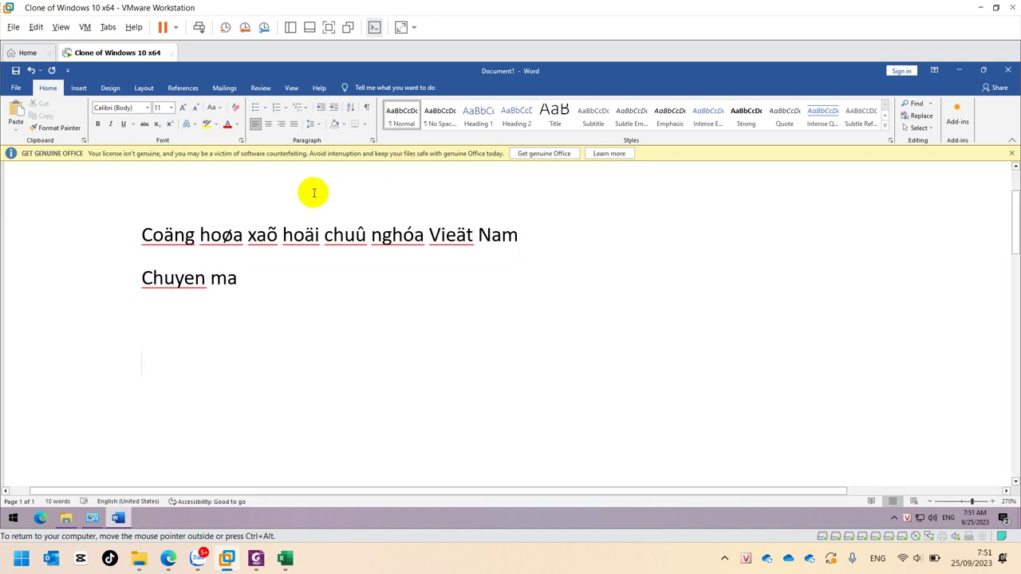
{"action": "left_click_drag", "start_coordinate": [142, 236], "coordinate": [520, 236]}
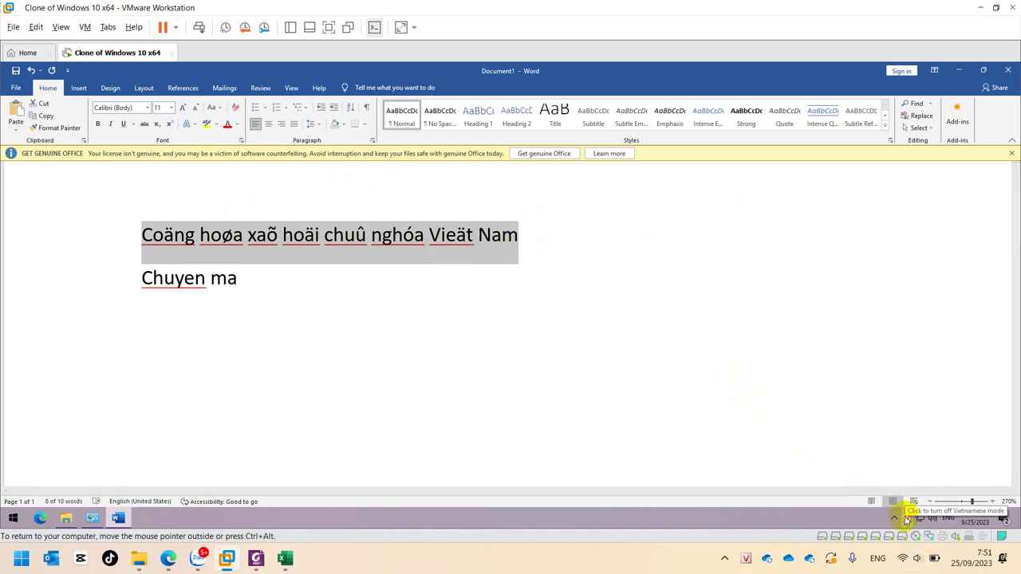
Open the UniKey Toolkit with source VNI Windows and destination Unicode
{"action": "right_click", "coordinate": [906, 520]}
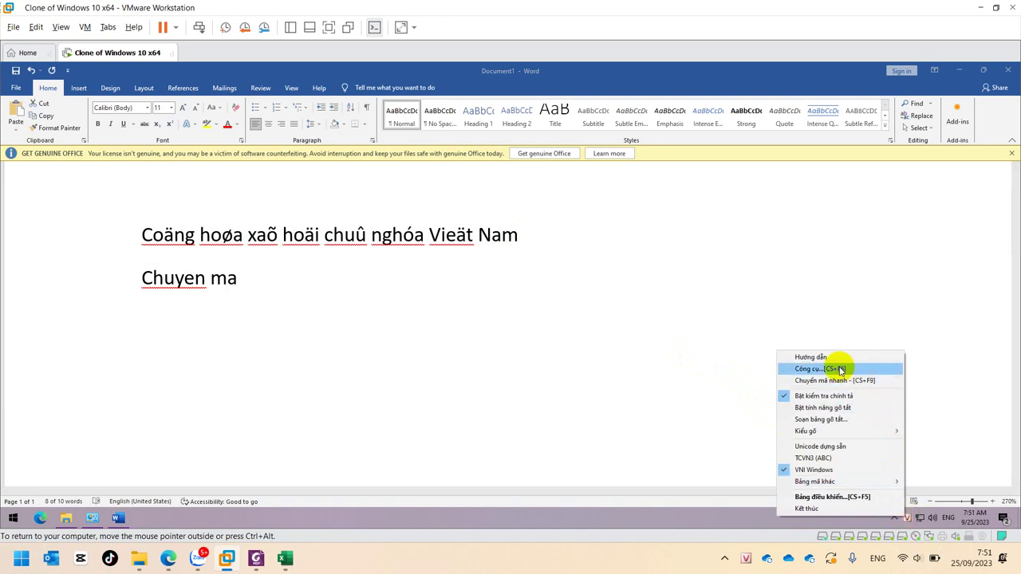
{"action": "left_click", "coordinate": [840, 369]}
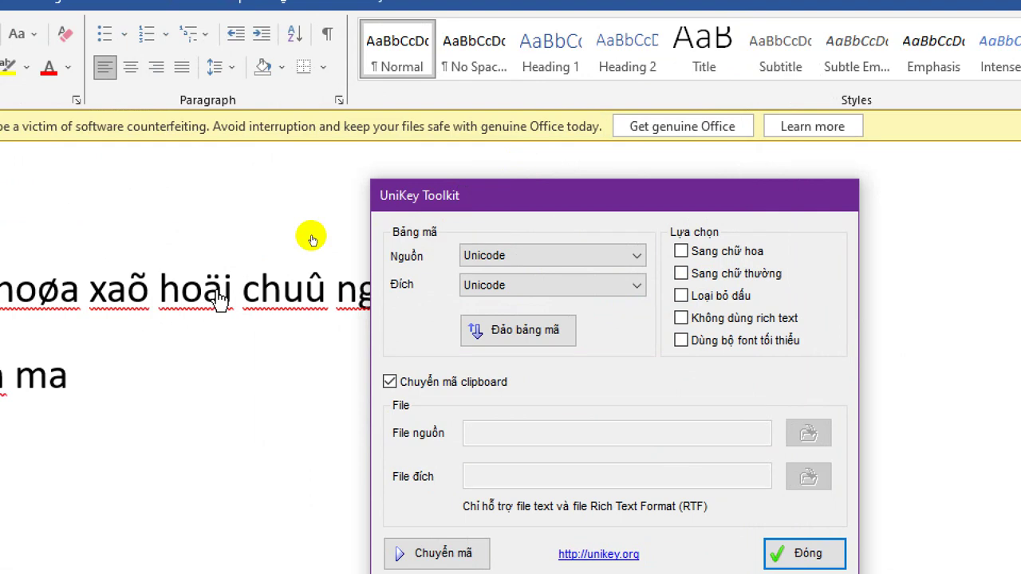
{"action": "left_click", "coordinate": [540, 262]}
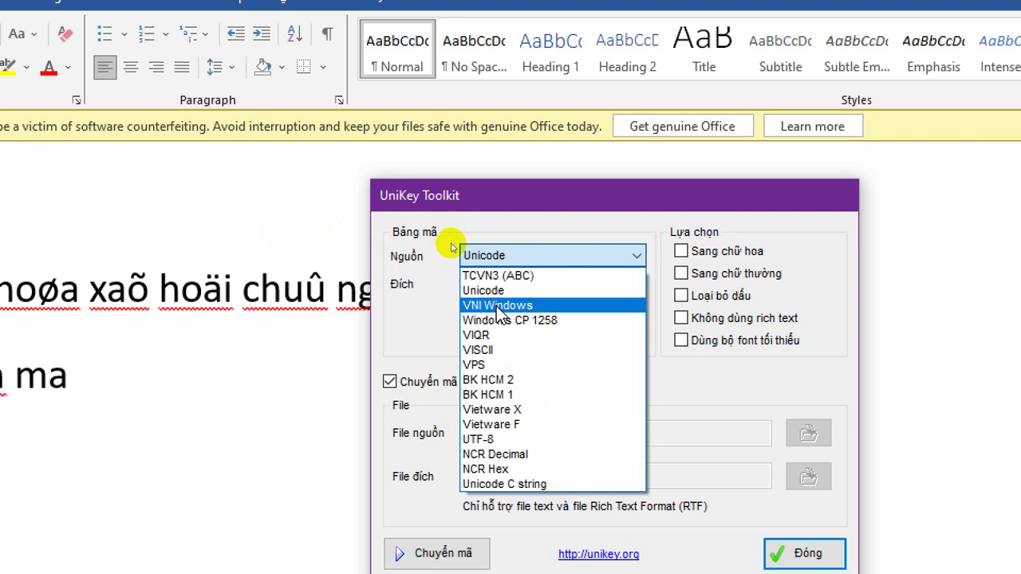
{"action": "left_click", "coordinate": [496, 306]}
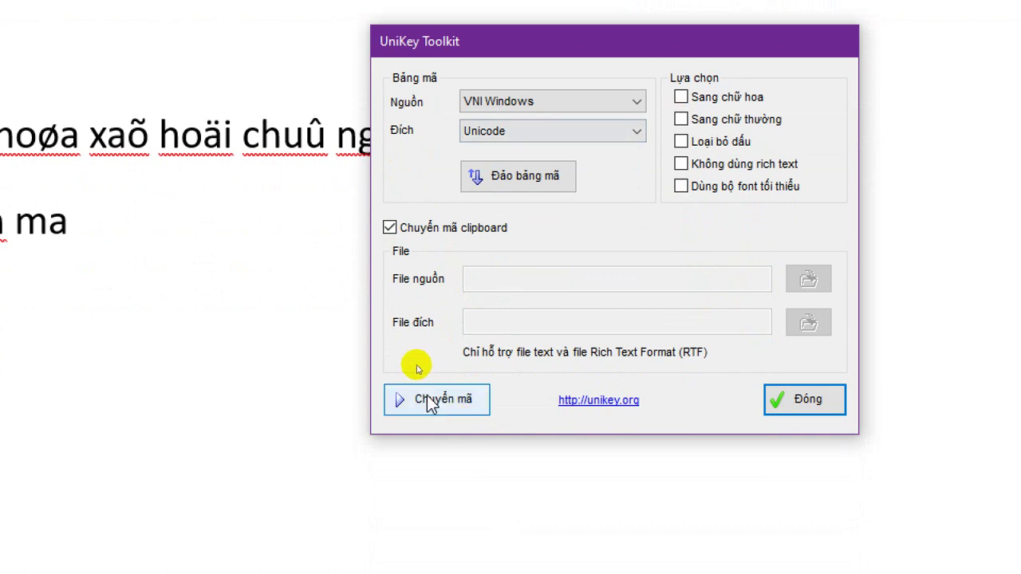
Convert the clipboard to Unicode and paste 'Cộng hòa xã hội chủ nghĩa Việt Nam' below Chuyen ma
{"action": "left_click", "coordinate": [429, 402]}
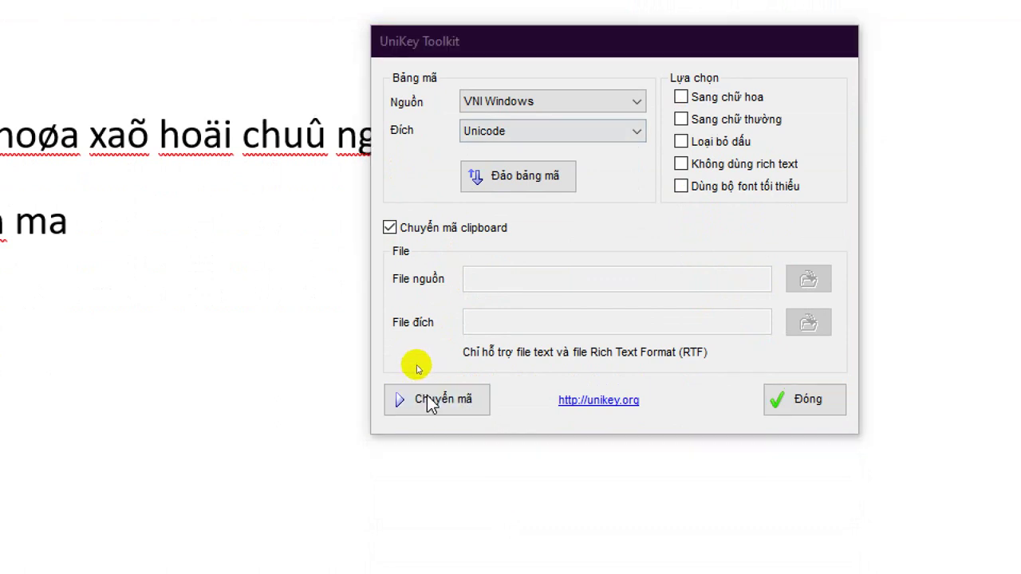
{"action": "left_click", "coordinate": [714, 329]}
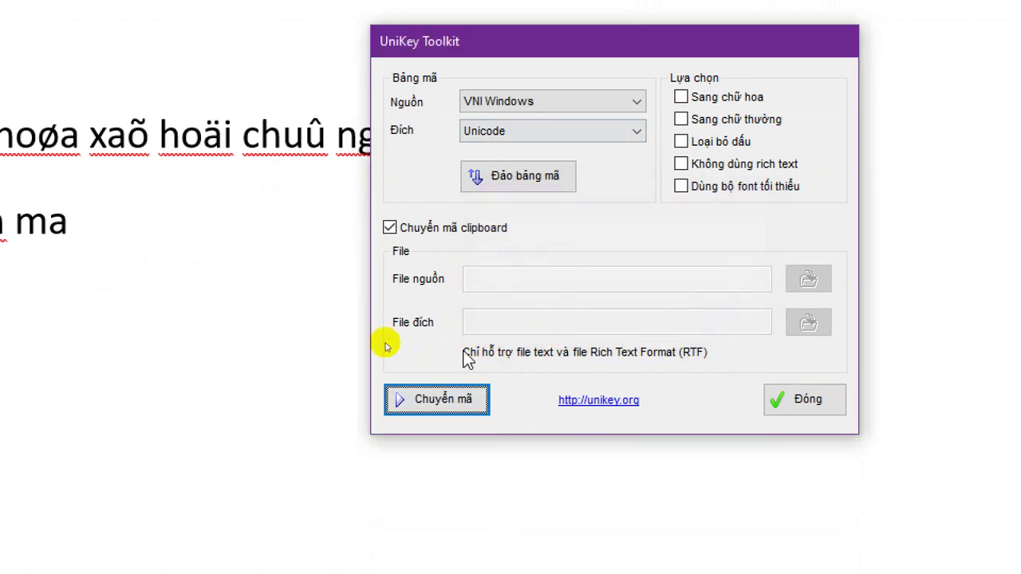
{"action": "left_click", "coordinate": [141, 369]}
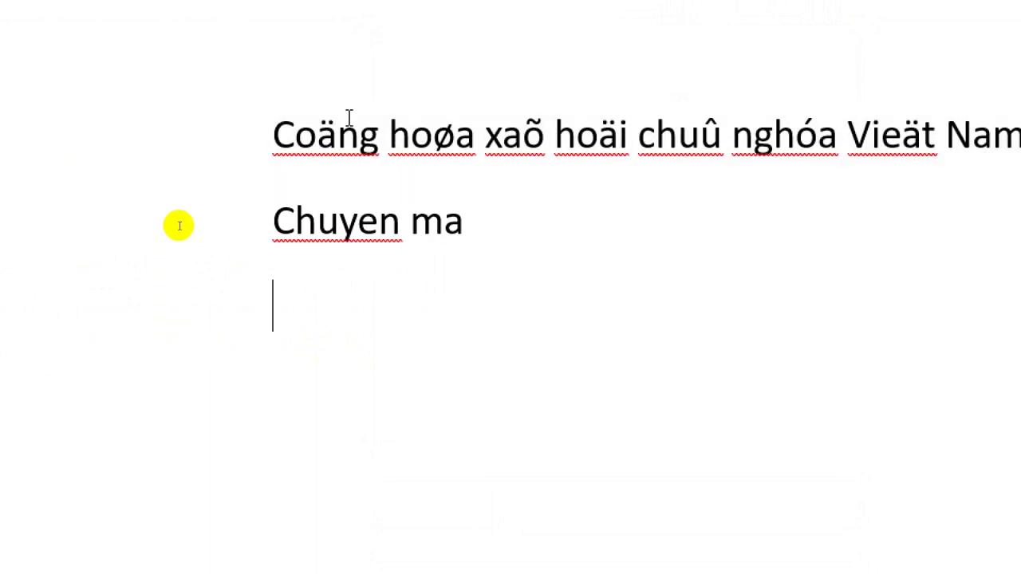
{"action": "left_click", "coordinate": [351, 265]}
{"action": "type", "text": "Cộng hòa xã hội chủ nghĩa Việt Nam"}
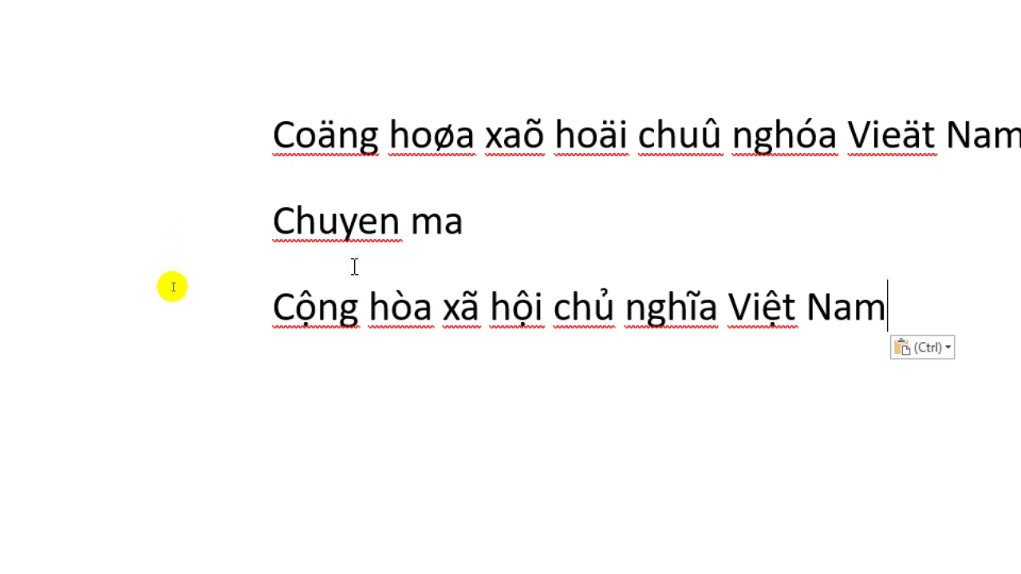
Select the entire first VNI-encoded line
{"action": "left_click", "coordinate": [286, 134]}
{"action": "key", "text": "Home"}
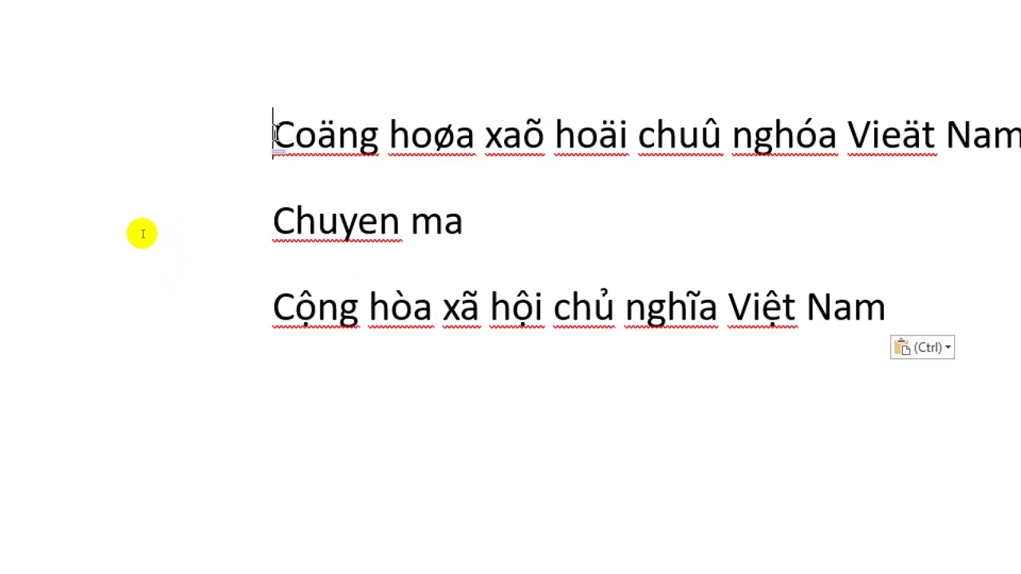
{"action": "key", "text": "shift+End"}
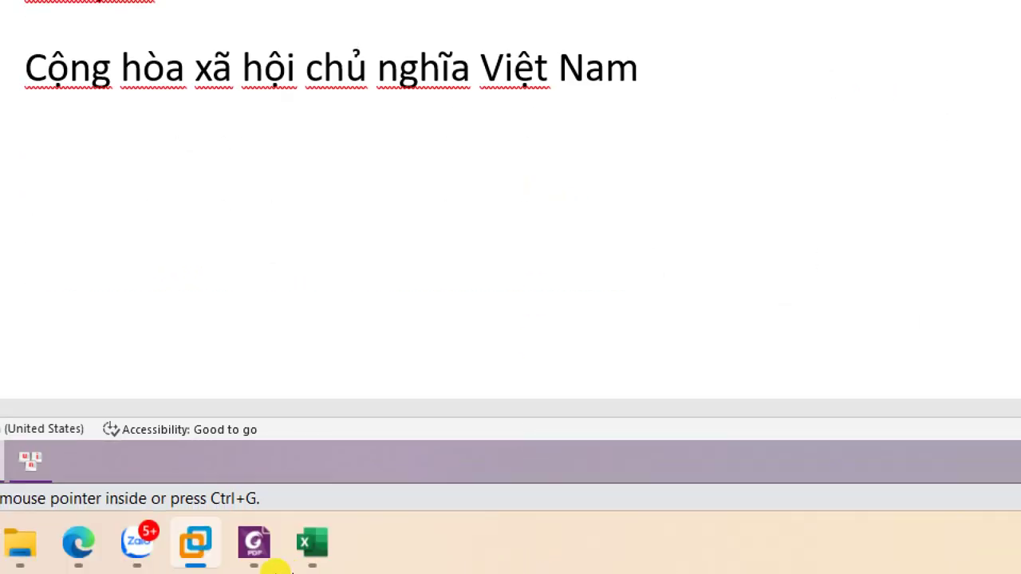
{"action": "mouse_move", "coordinate": [194, 534]}
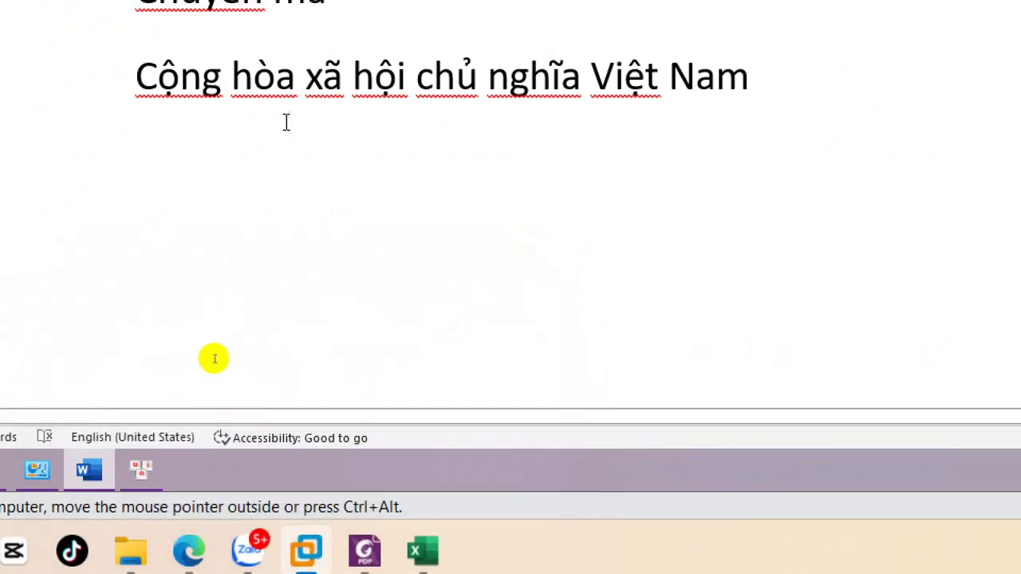
Convert the clipboard from TCVN3 (ABC) to Unicode in the UniKey Toolkit
{"action": "left_click", "coordinate": [142, 463]}
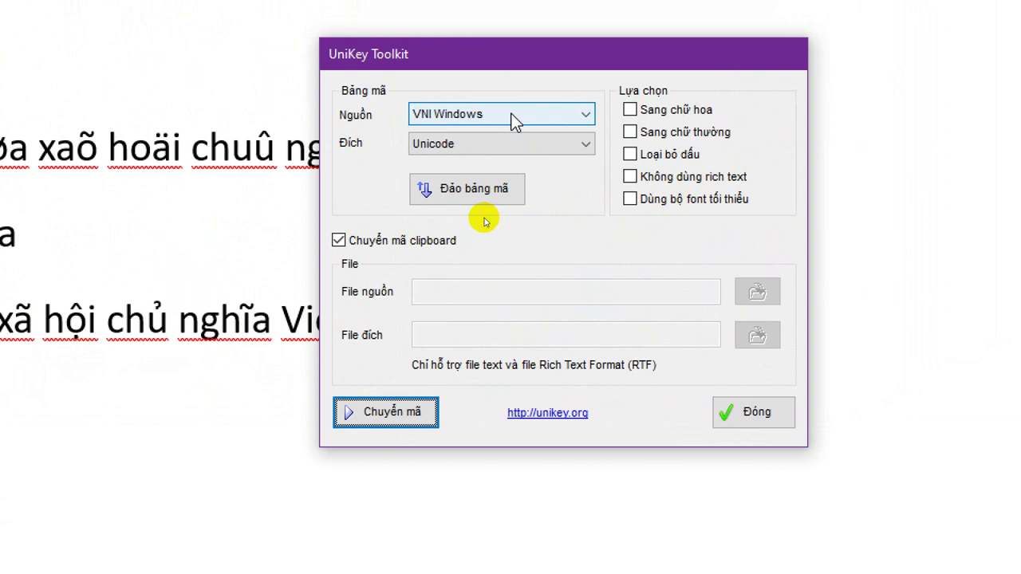
{"action": "left_click", "coordinate": [511, 114]}
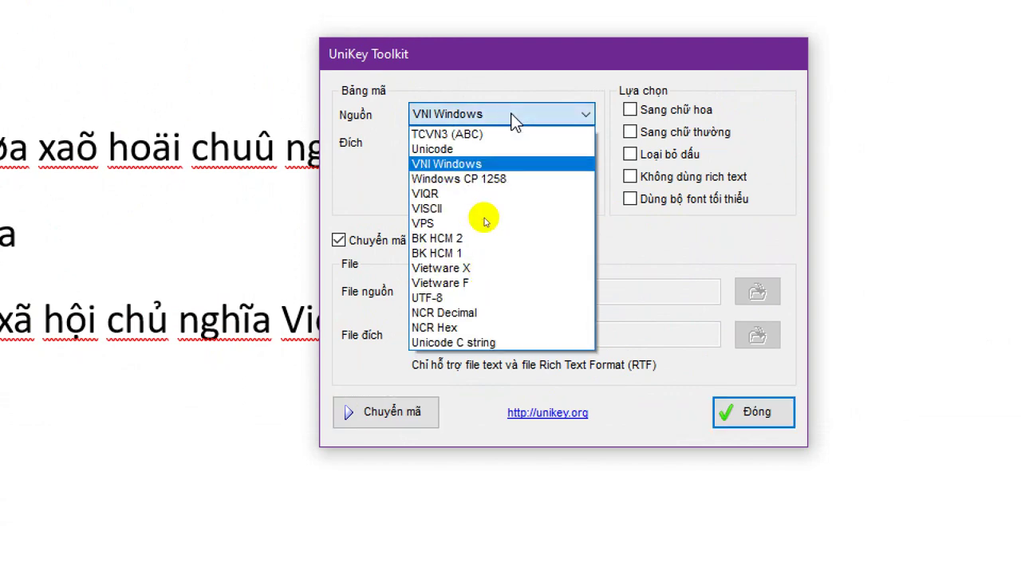
{"action": "left_click", "coordinate": [500, 138]}
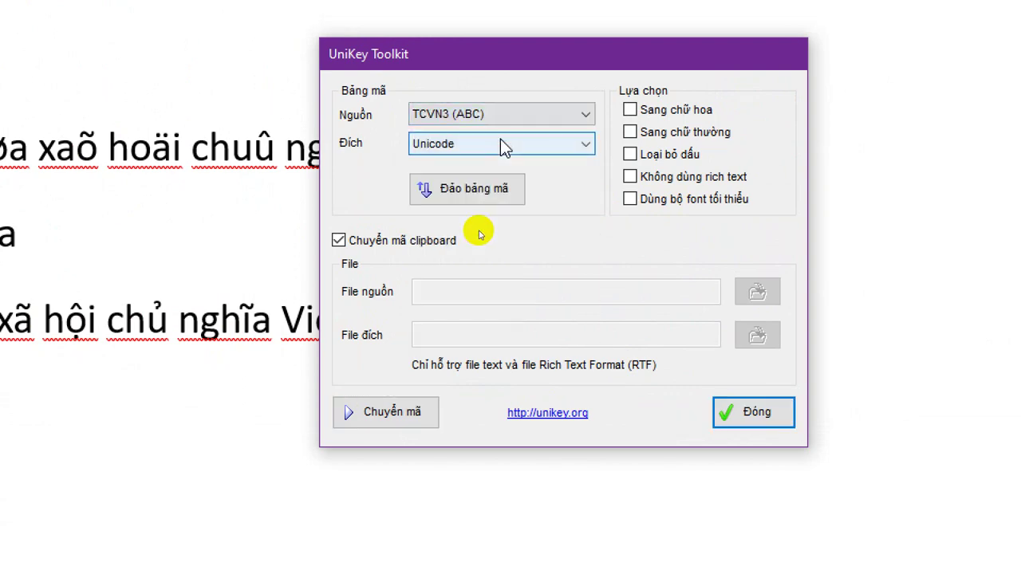
{"action": "left_click", "coordinate": [411, 411]}
{"action": "left_click", "coordinate": [663, 334]}
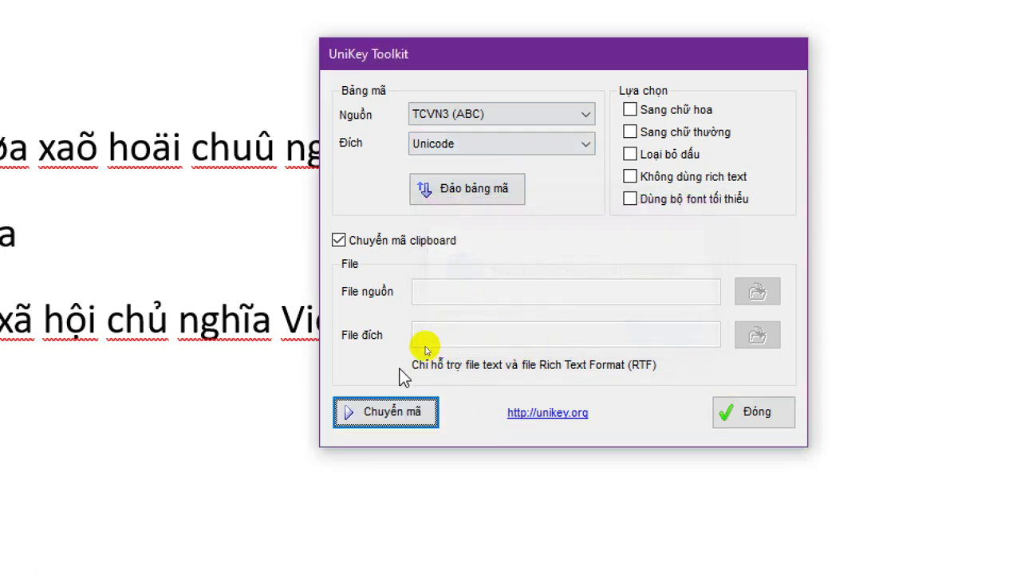
{"action": "key", "text": "Escape"}
Paste the converted text as a fourth line below the Unicode sentence
{"action": "left_click", "coordinate": [63, 321]}
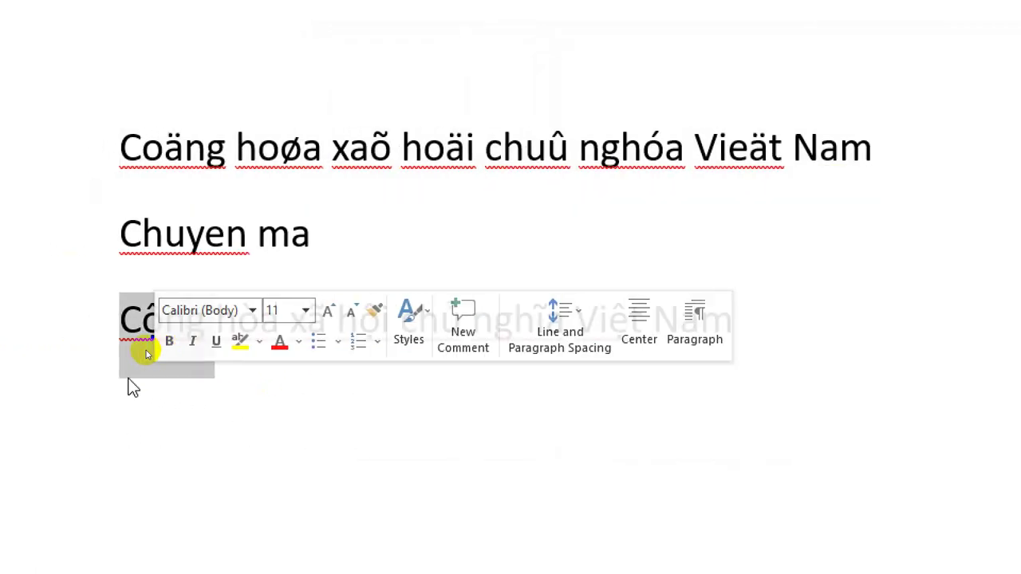
{"action": "left_click", "coordinate": [896, 338]}
{"action": "key", "text": "Return"}
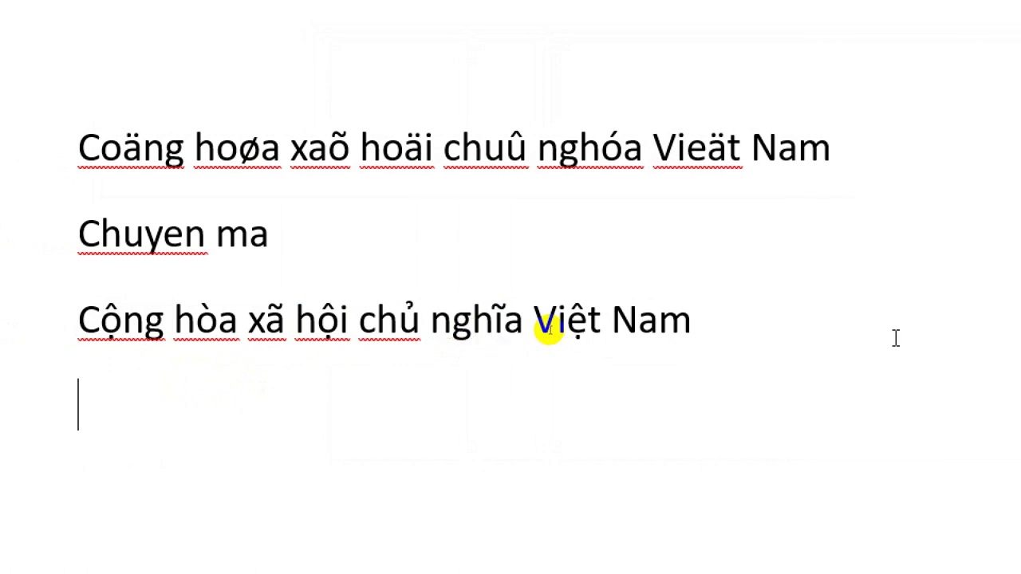
{"action": "type", "text": "Coọng hoứa xaừ hoọi chuyủ nghúa Vieọt Nam"}
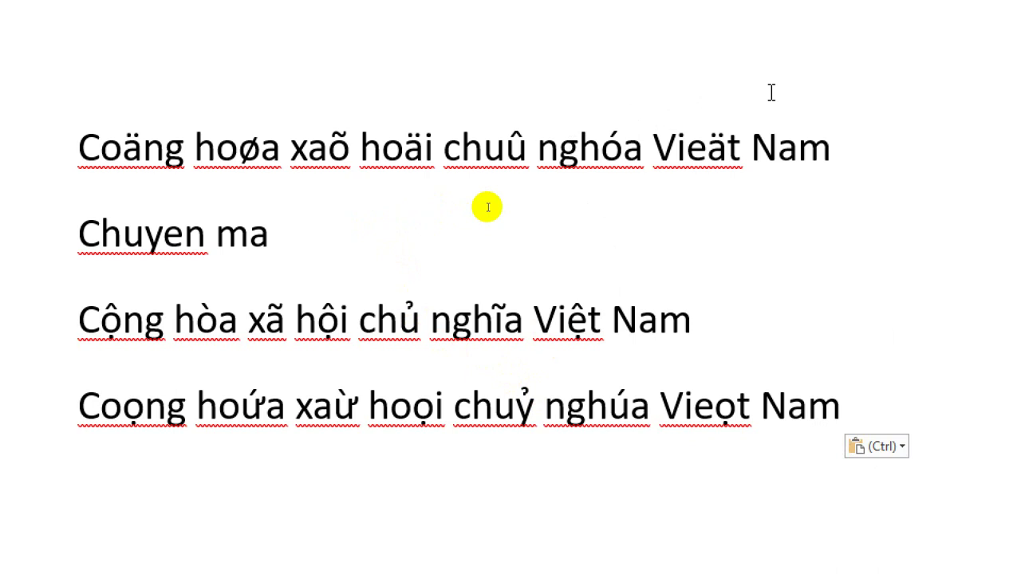
{"action": "left_click", "coordinate": [636, 328]}
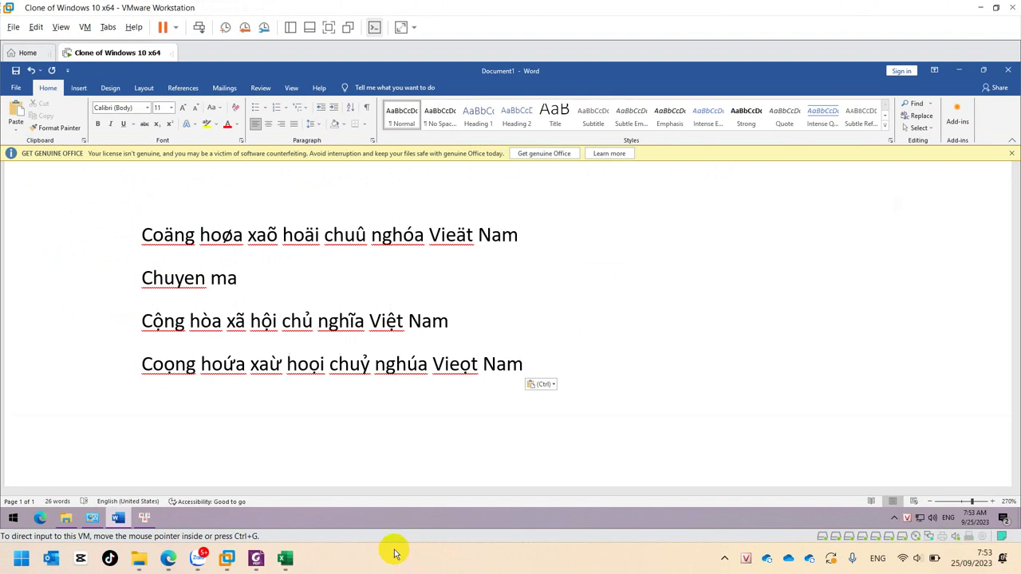
Return to Excel's Book1 and check the font of the name in cell A11
{"action": "left_click", "coordinate": [292, 558]}
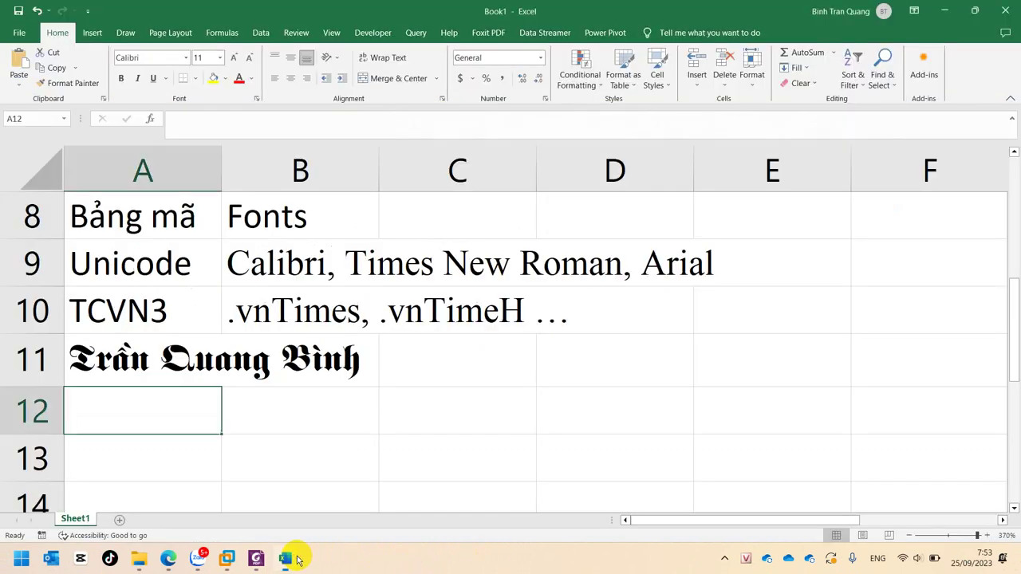
{"action": "left_click", "coordinate": [346, 409]}
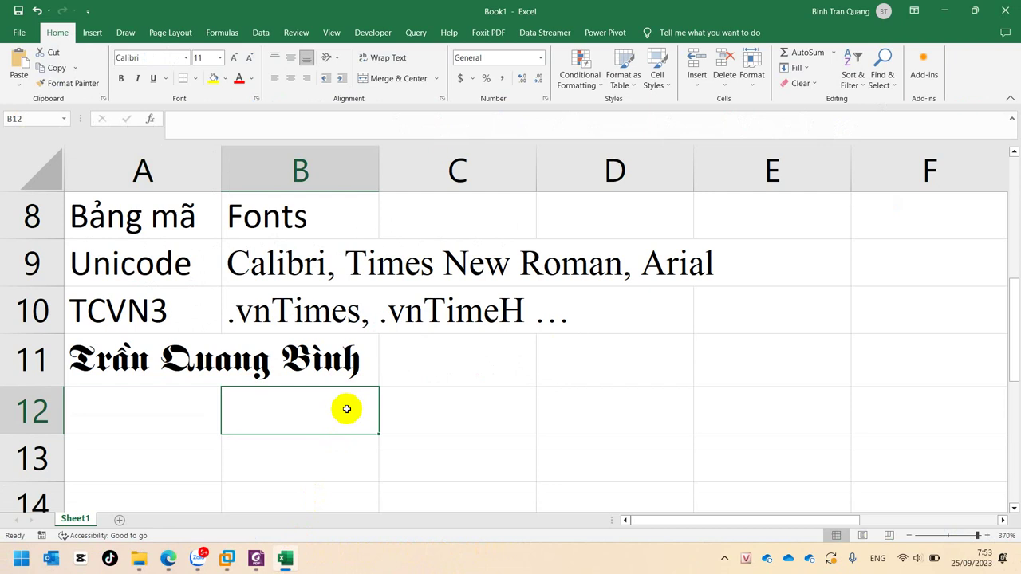
{"action": "left_click", "coordinate": [182, 369]}
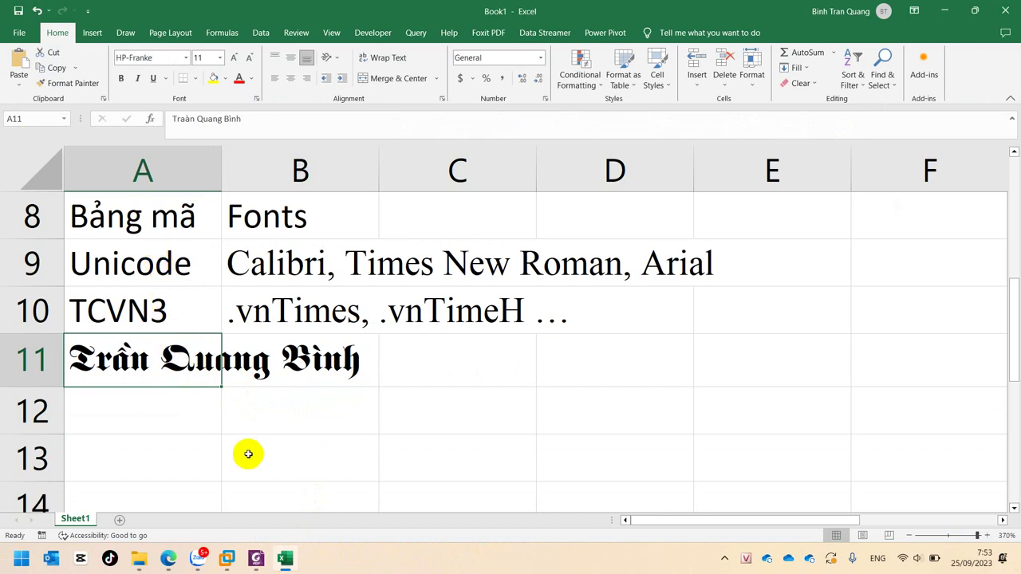
{"action": "scroll", "coordinate": [247, 451], "scroll_direction": "up", "scroll_amount": 3}
Review the Fonts, typing tool, typing style and Bảng mã notes in A2, A3, A4 and A8
{"action": "left_click", "coordinate": [170, 270]}
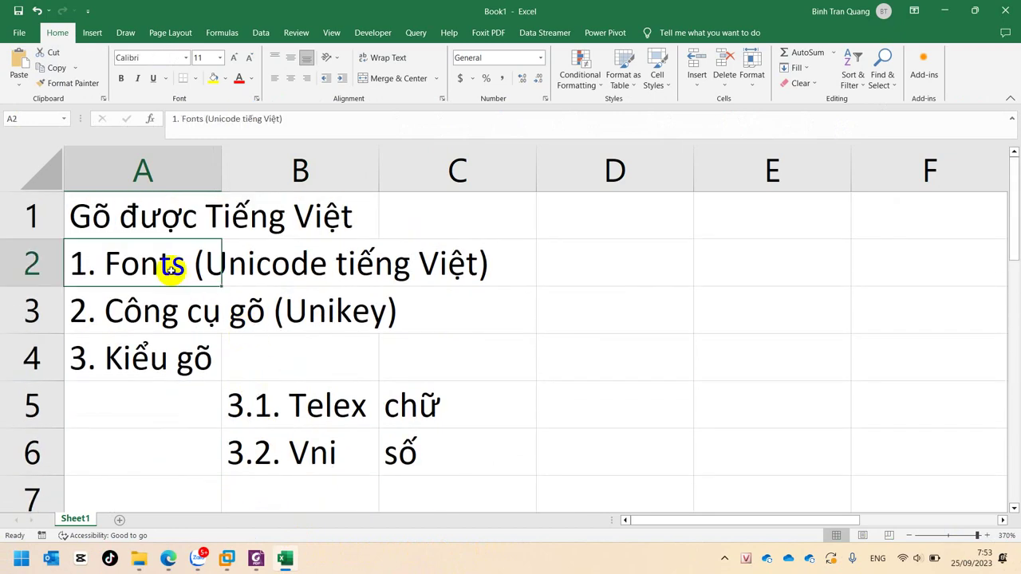
{"action": "scroll", "coordinate": [172, 273], "scroll_direction": "down", "scroll_amount": 3}
{"action": "scroll", "coordinate": [173, 274], "scroll_direction": "down", "scroll_amount": 3}
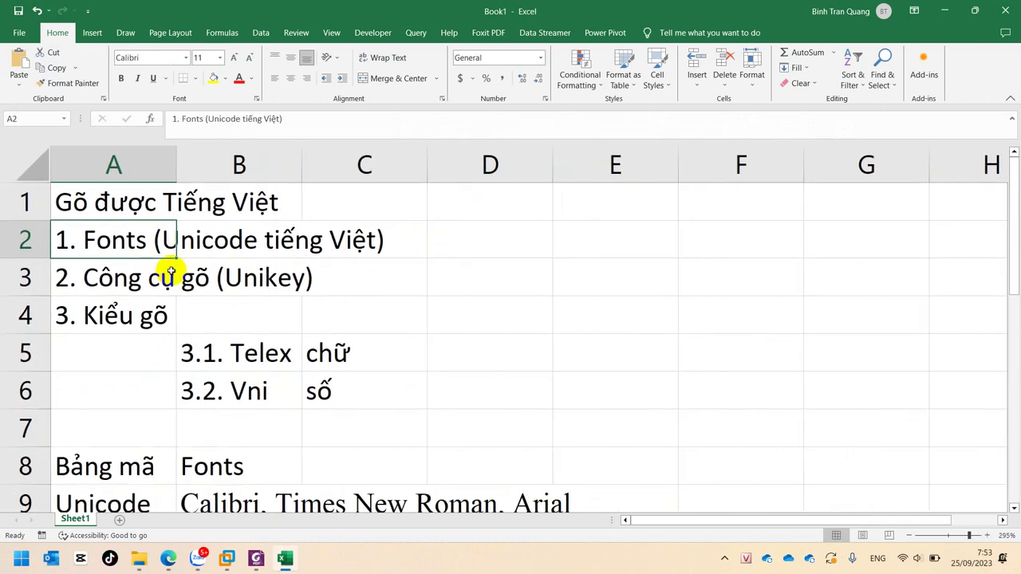
{"action": "left_click", "coordinate": [115, 271]}
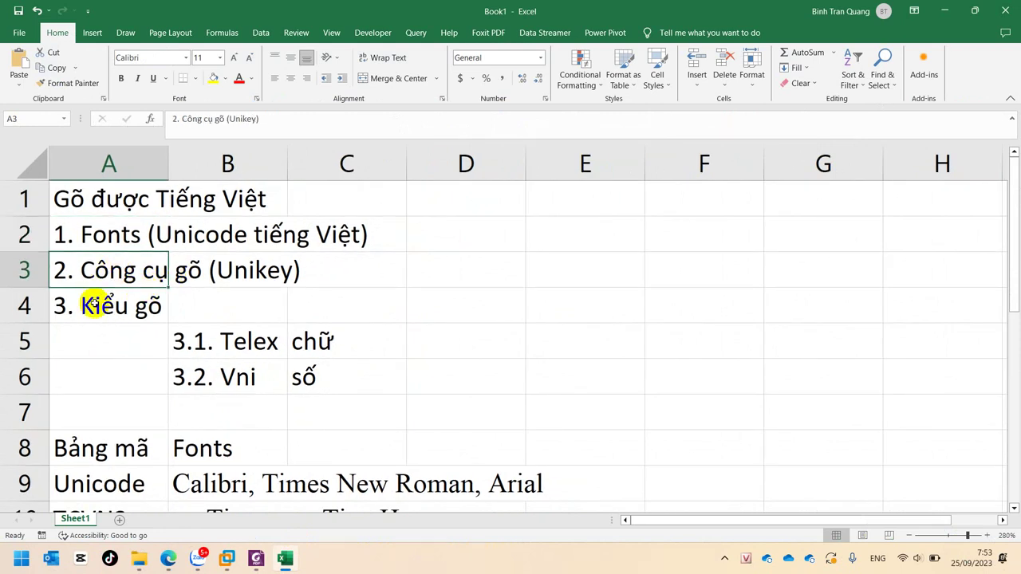
{"action": "left_click", "coordinate": [93, 306]}
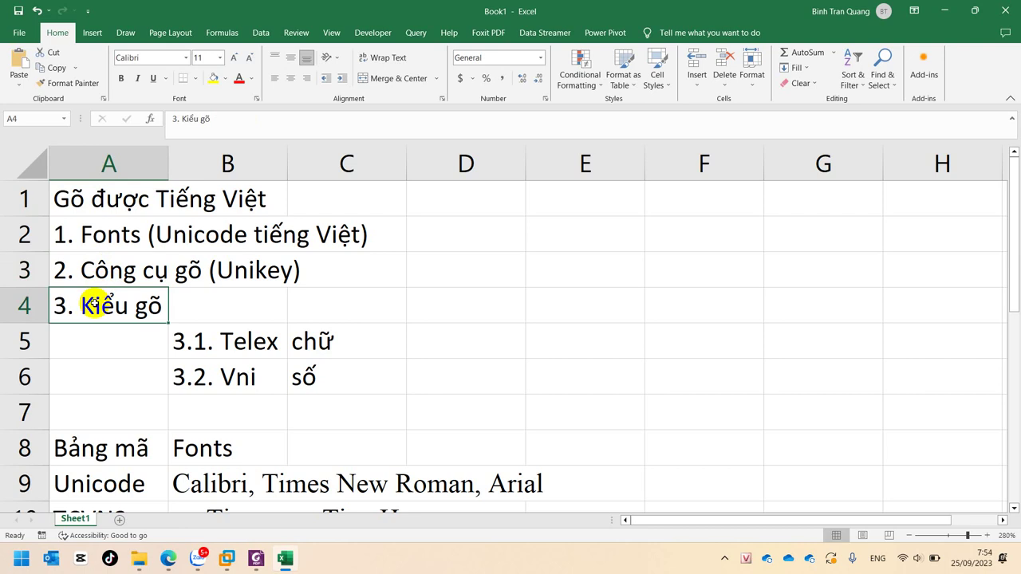
{"action": "scroll", "coordinate": [114, 364], "scroll_direction": "down", "scroll_amount": 5}
{"action": "scroll", "coordinate": [115, 364], "scroll_direction": "up", "scroll_amount": 3}
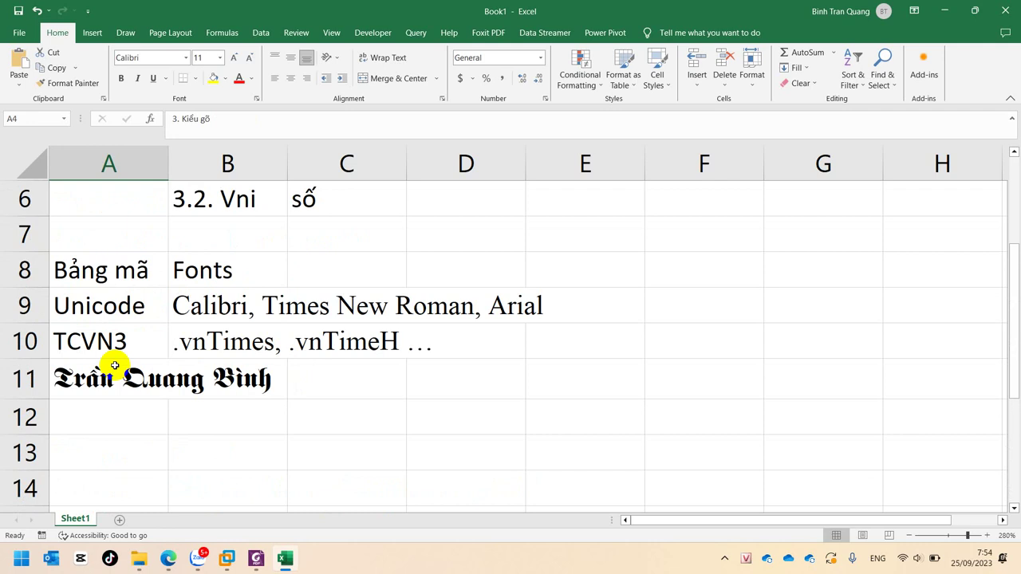
{"action": "left_click", "coordinate": [102, 276]}
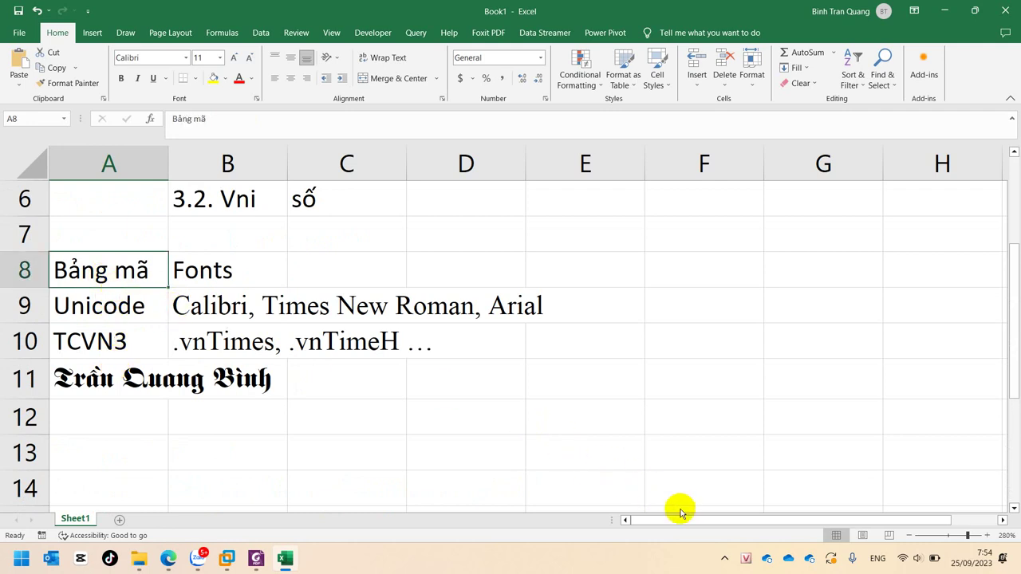
Choose Unicode dựng sẵn in the UniKey tray menu, replacing VNI Windows
{"action": "right_click", "coordinate": [746, 562]}
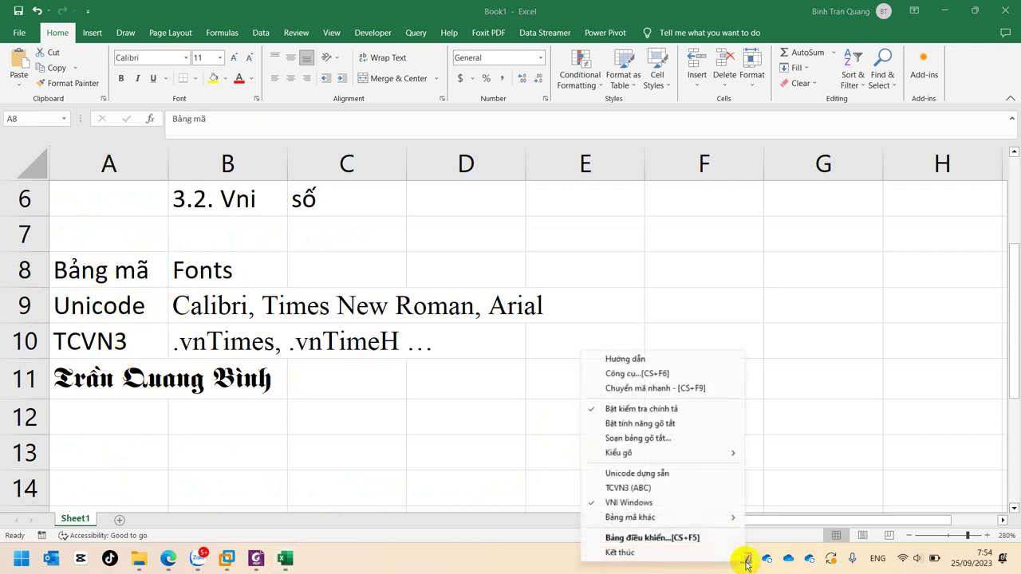
{"action": "left_click", "coordinate": [683, 478]}
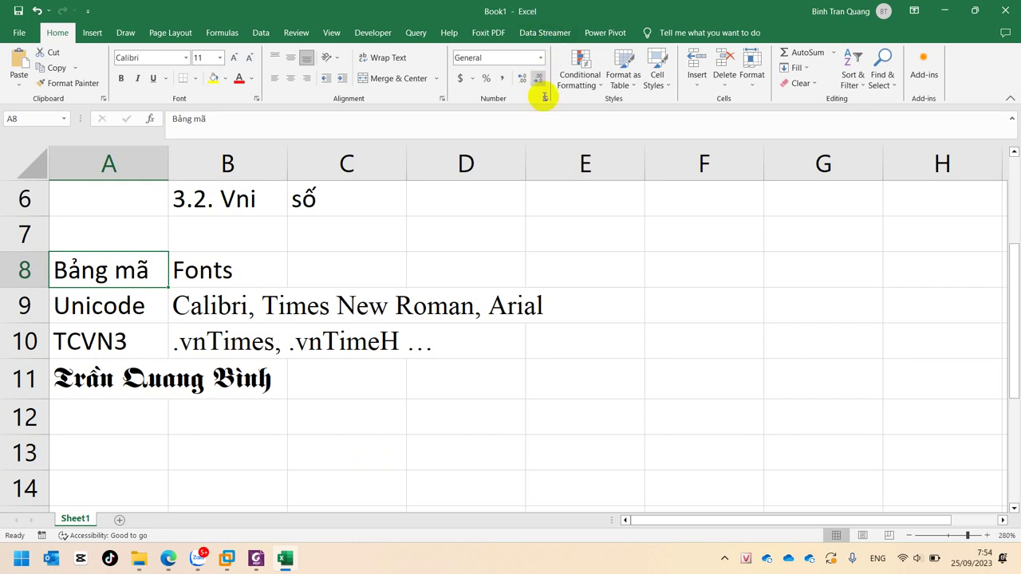
Collapse Excel's ribbon to tab names only, then reveal the hidden system-tray icons
{"action": "left_click", "coordinate": [431, 319]}
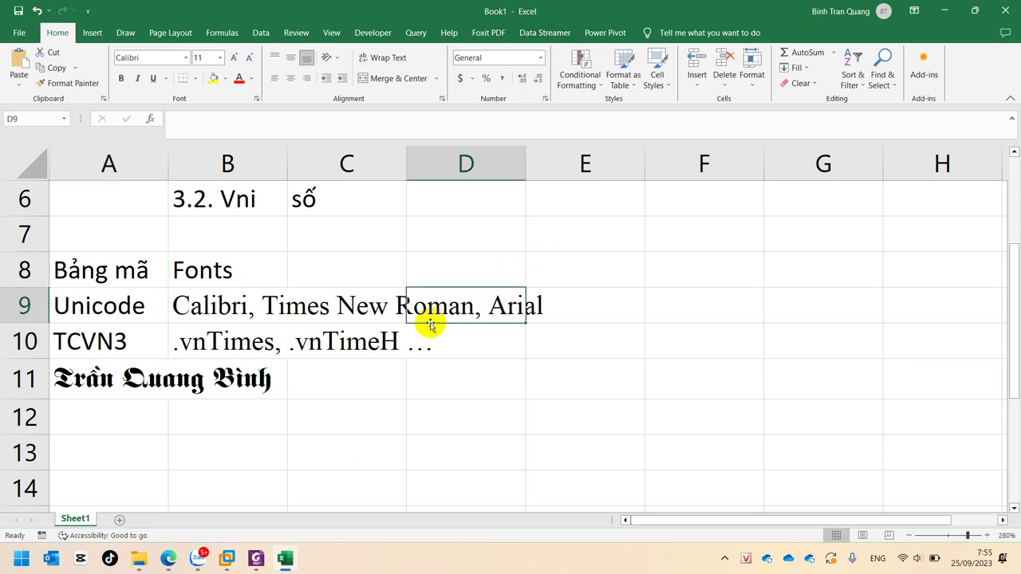
{"action": "scroll", "coordinate": [430, 323], "scroll_direction": "up", "scroll_amount": 2}
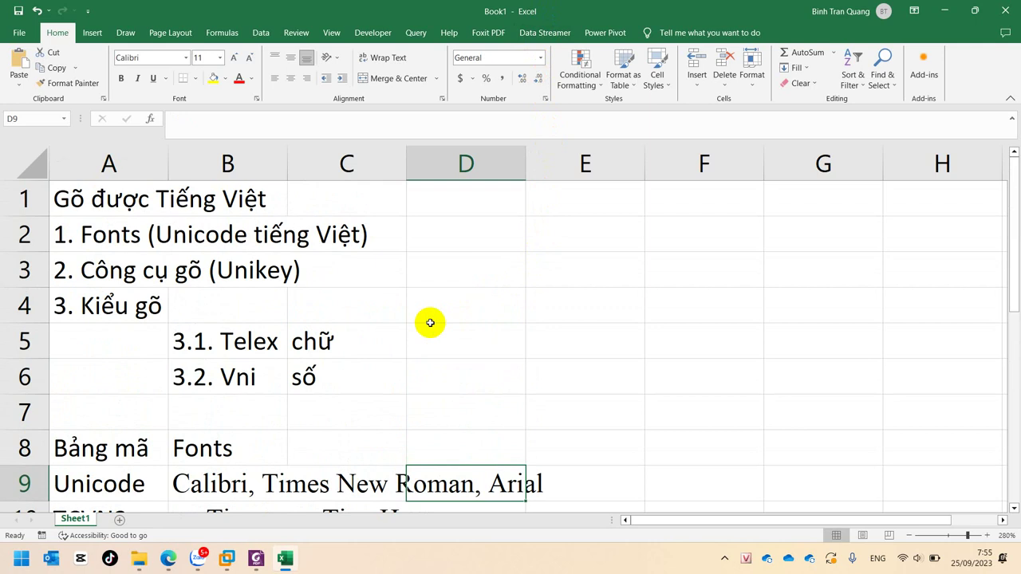
{"action": "left_click", "coordinate": [1008, 98]}
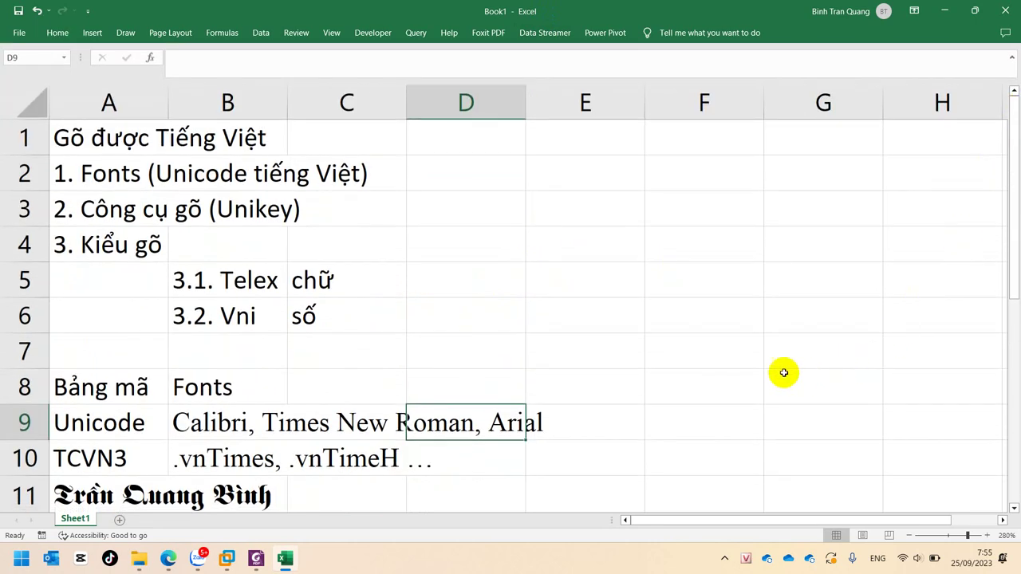
{"action": "left_click", "coordinate": [744, 327]}
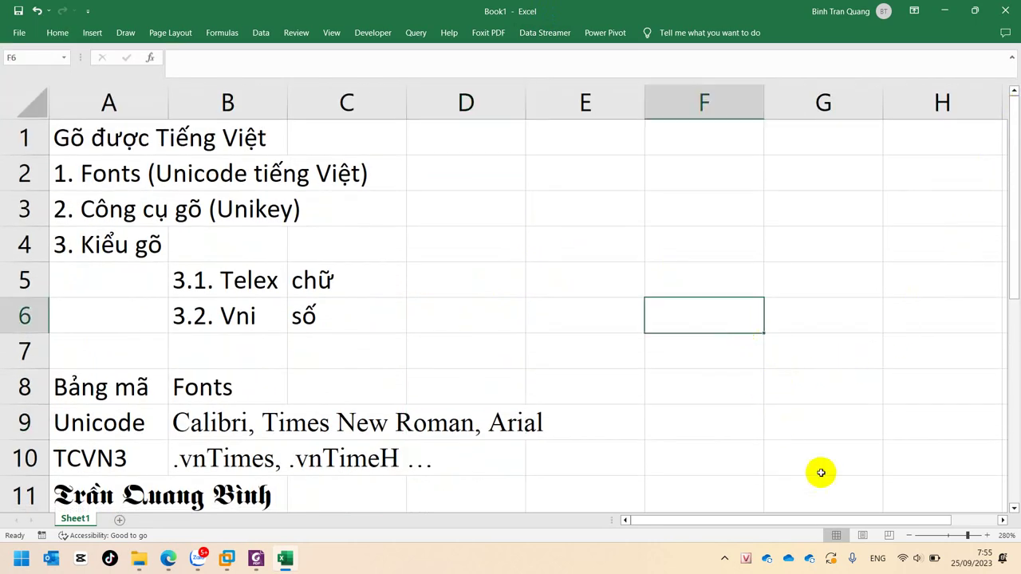
{"action": "left_click", "coordinate": [726, 560]}
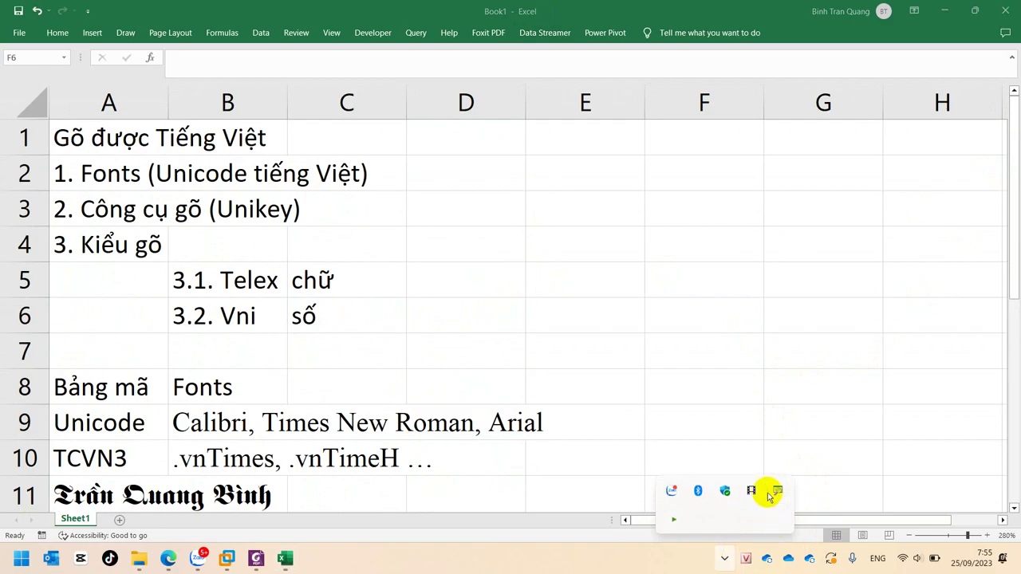